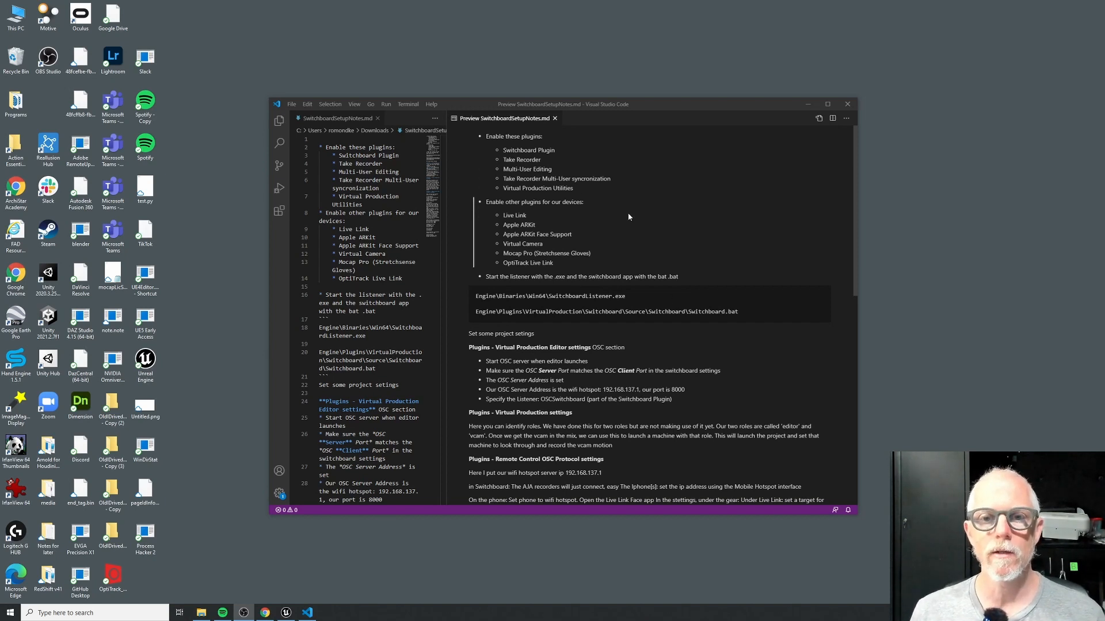
Start a new project in the Games category from the Blank template
click(809, 105)
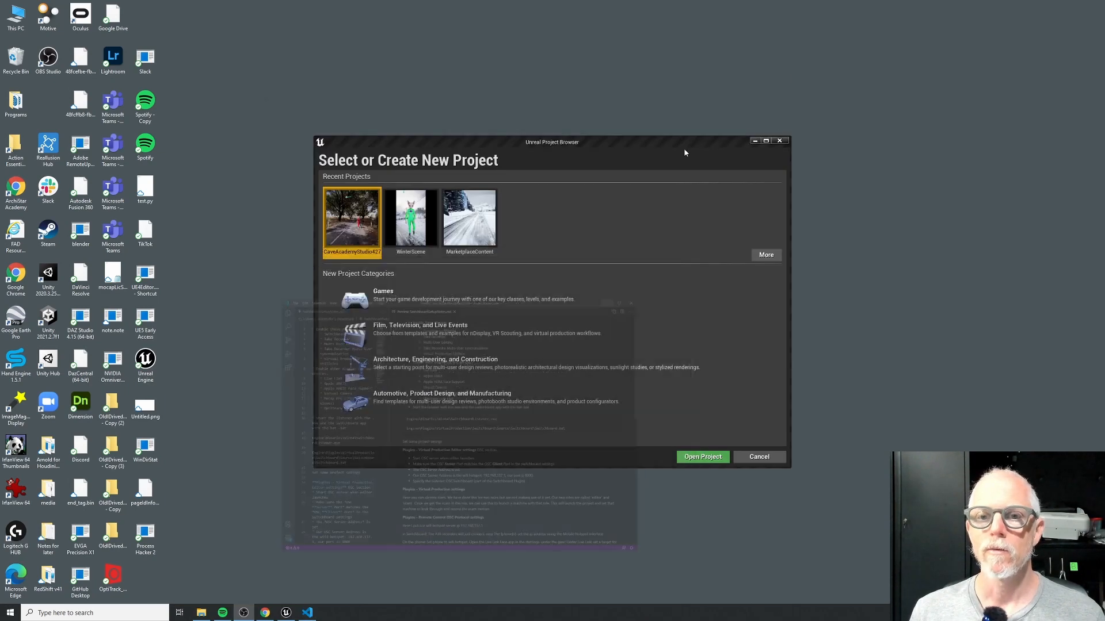
click(379, 303)
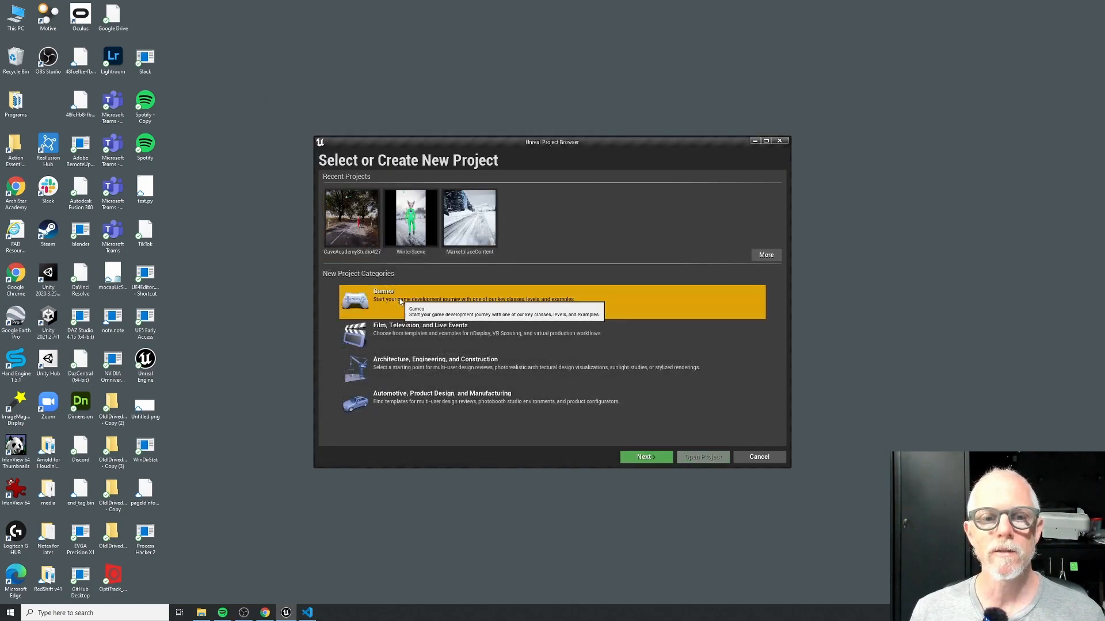
click(646, 458)
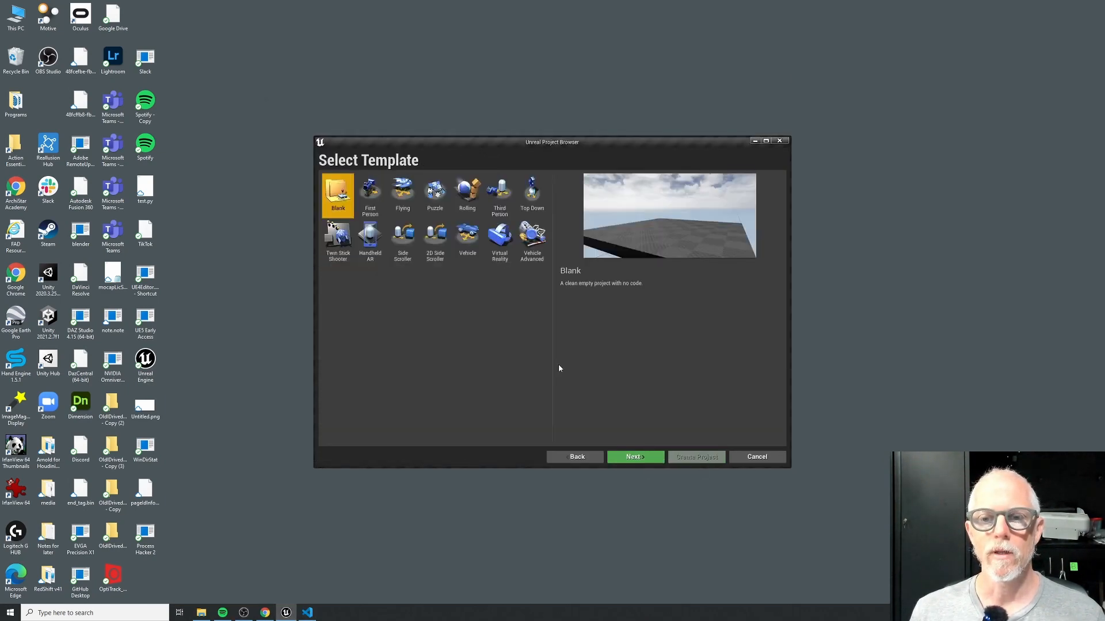
click(645, 457)
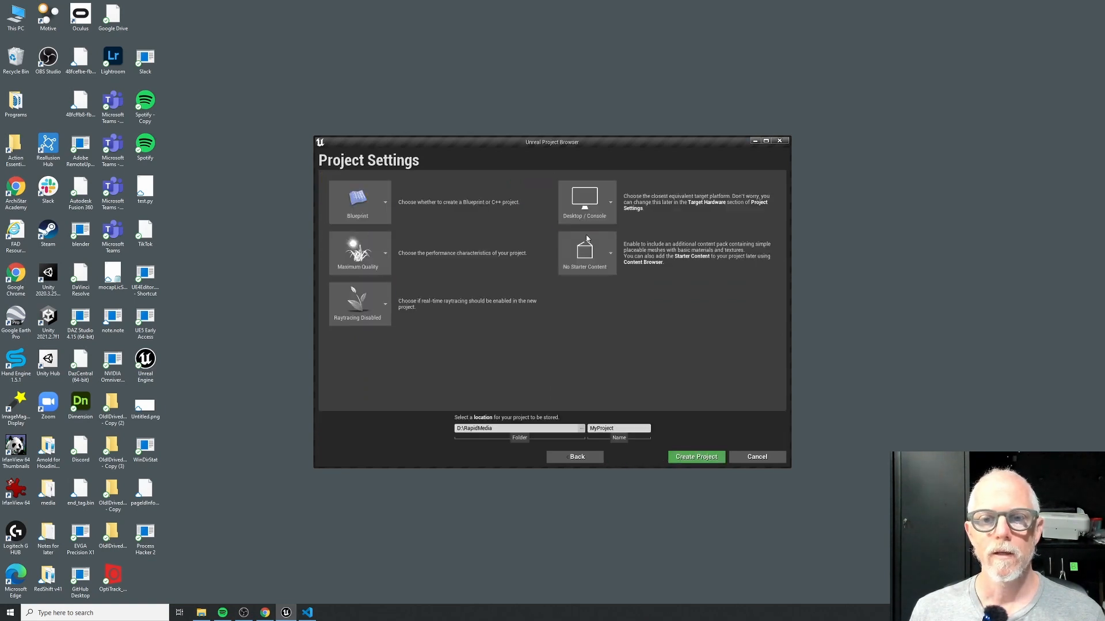
Name the new project SwitchBoardSetup and create it in D:\RapidMedia with the default project settings
double_click(620, 429)
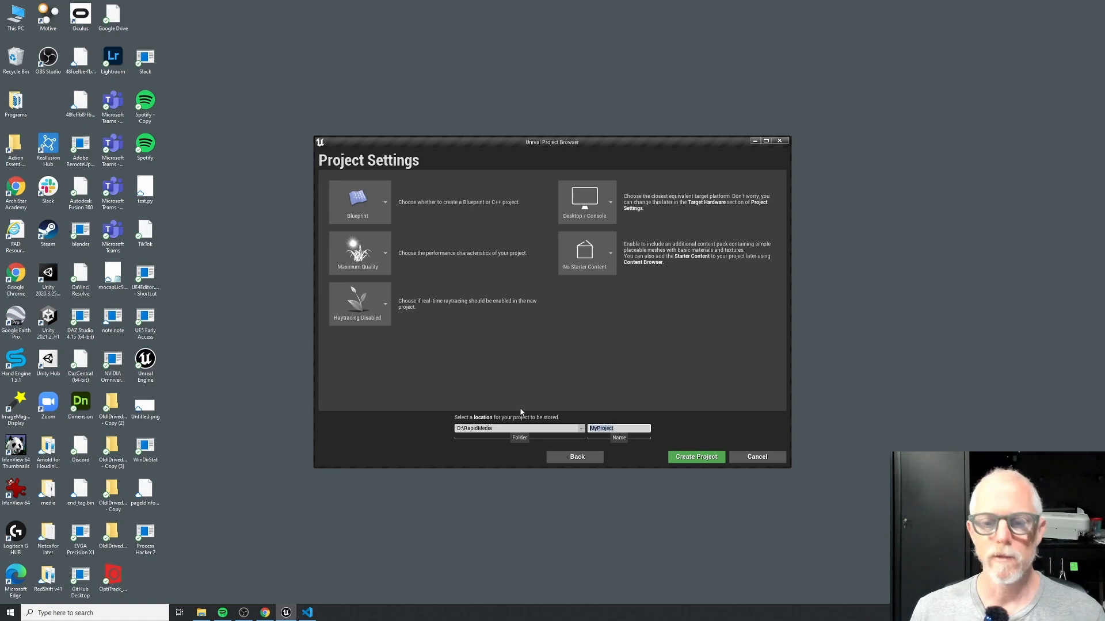
text(Swit)
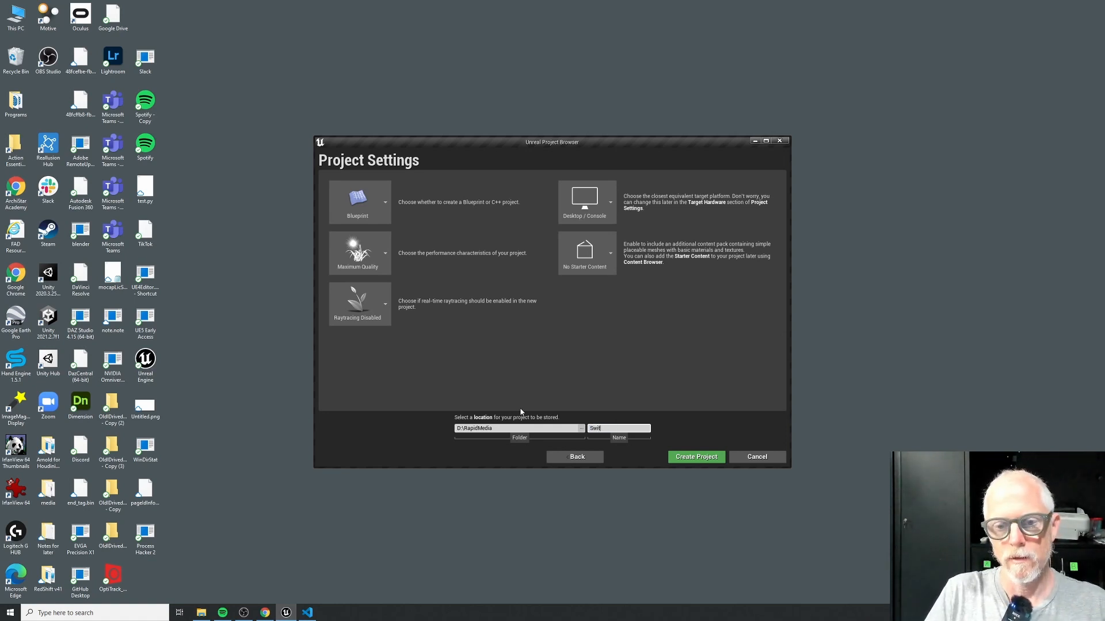
text(chBoard)
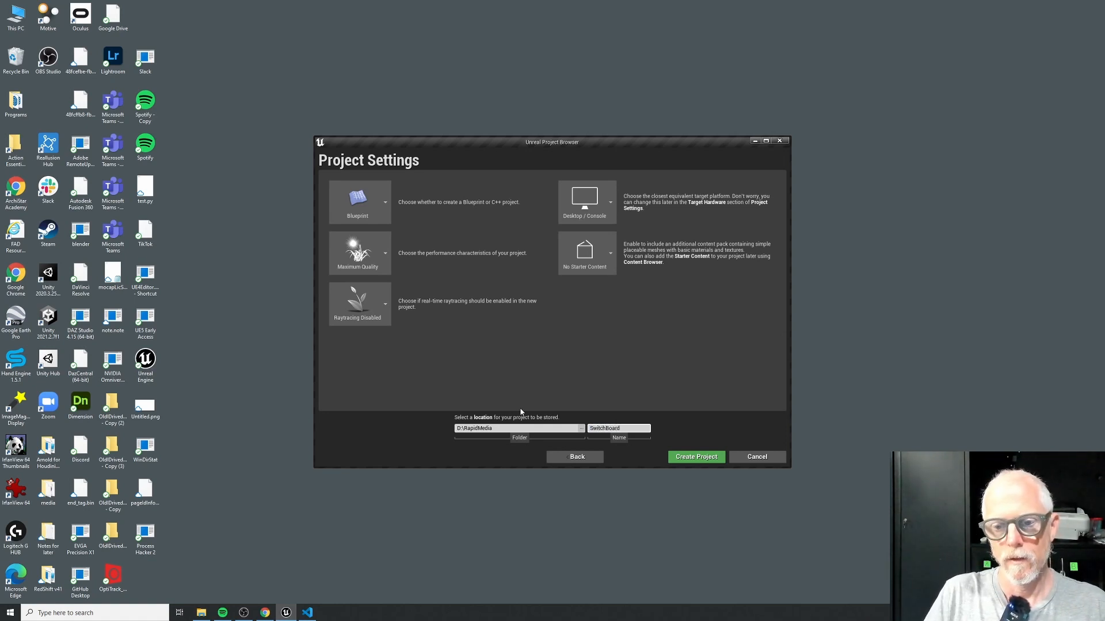
text(Setu)
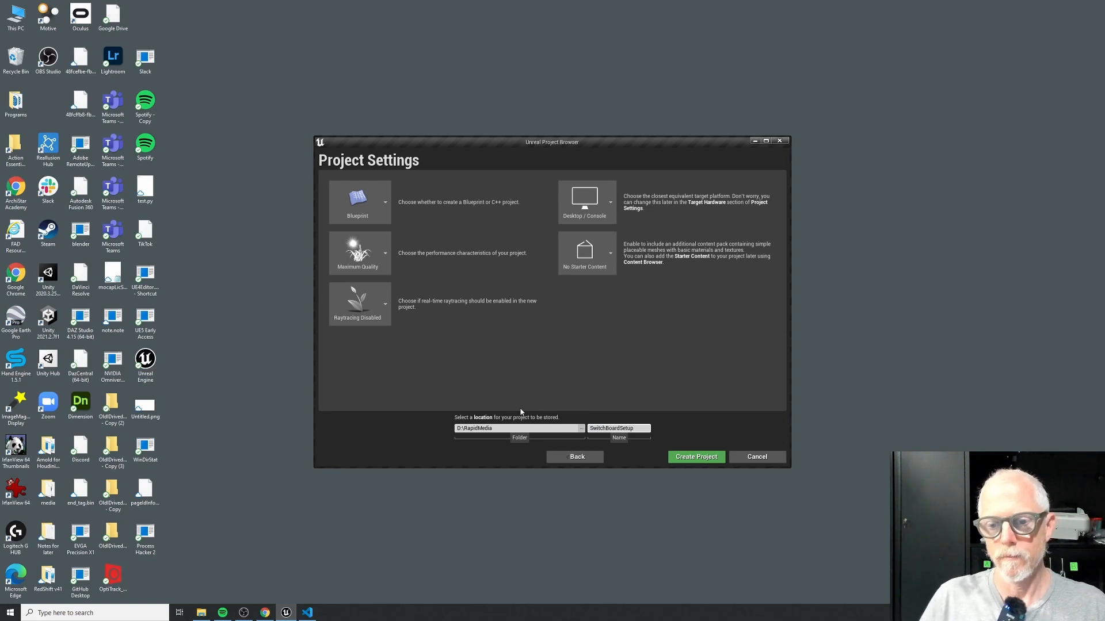
text(p)
click(703, 459)
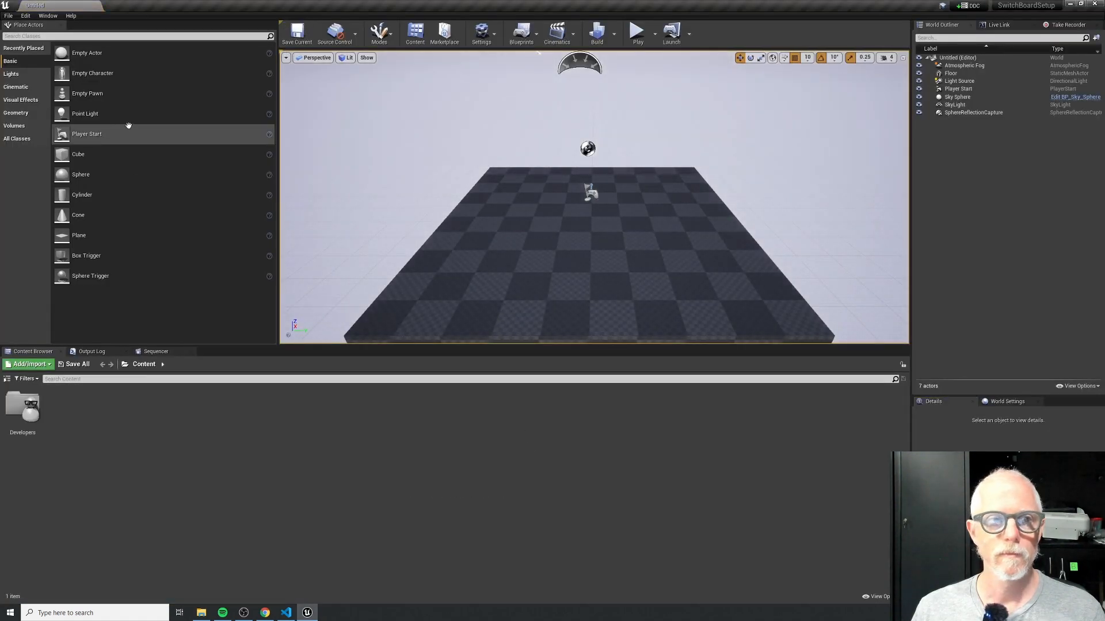
Enable the HDRIBackdrop plugin, restart the editor to apply it, and close the plugin browser
click(25, 16)
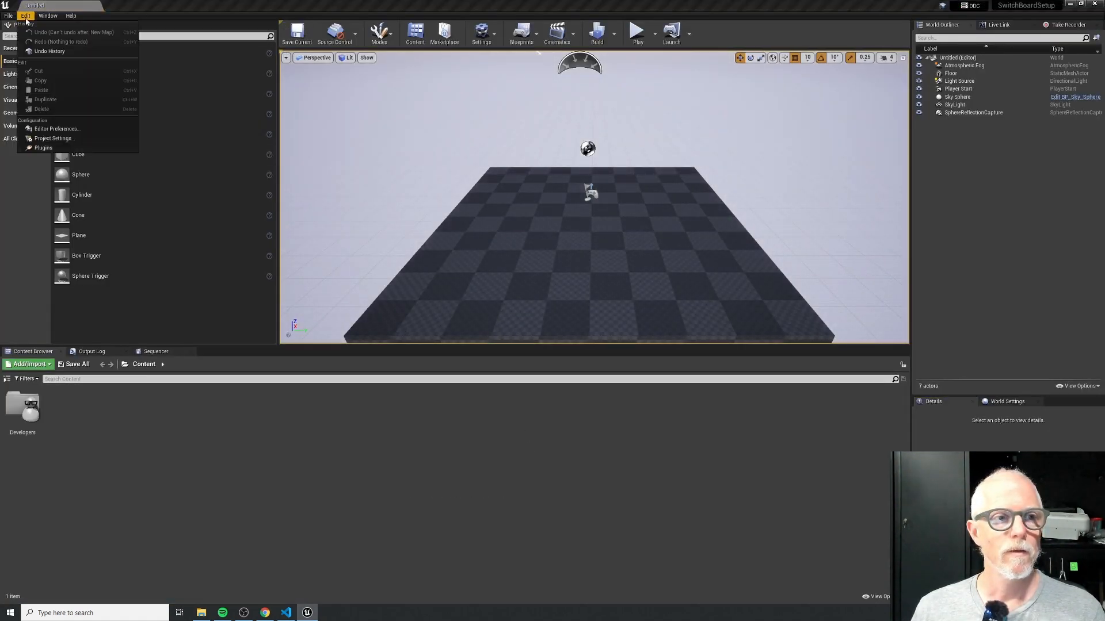
click(56, 148)
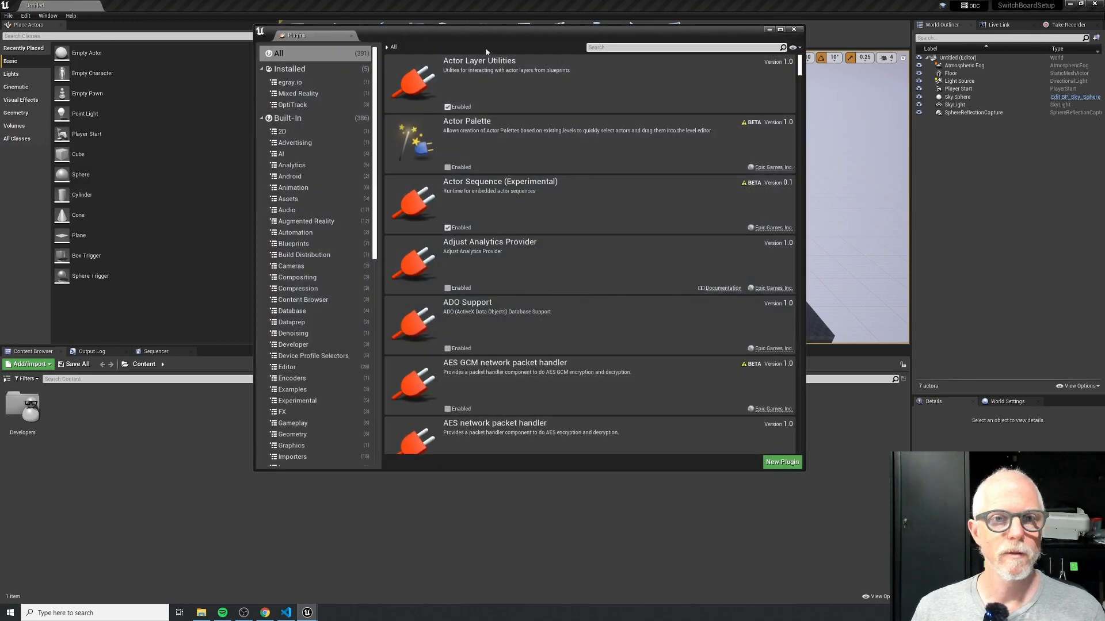
text(hdi)
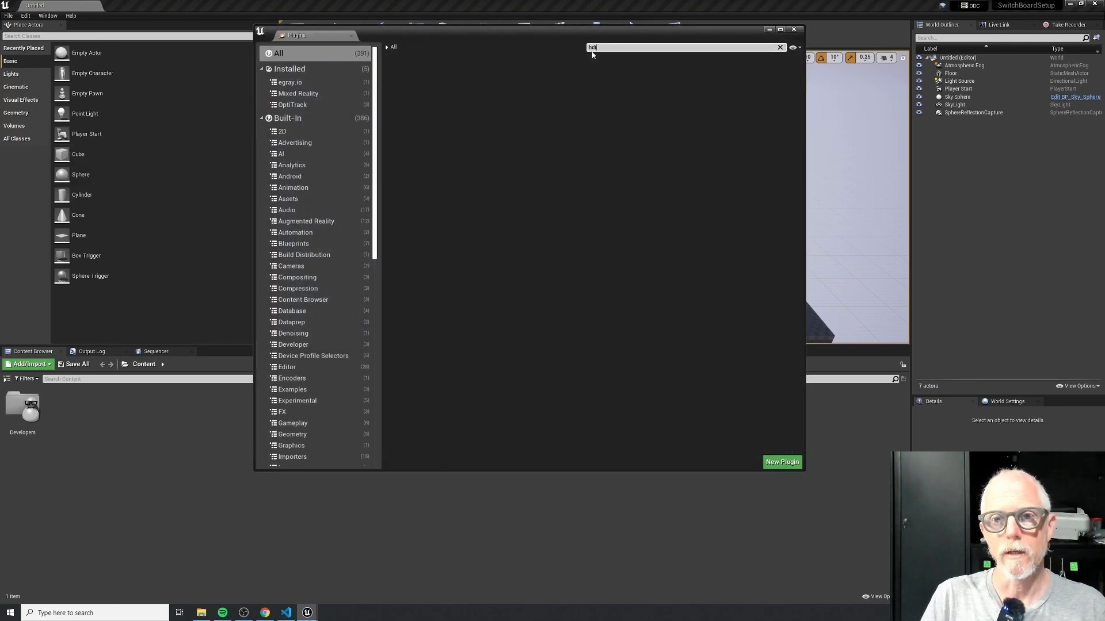
key(BackSpace)
text(r)
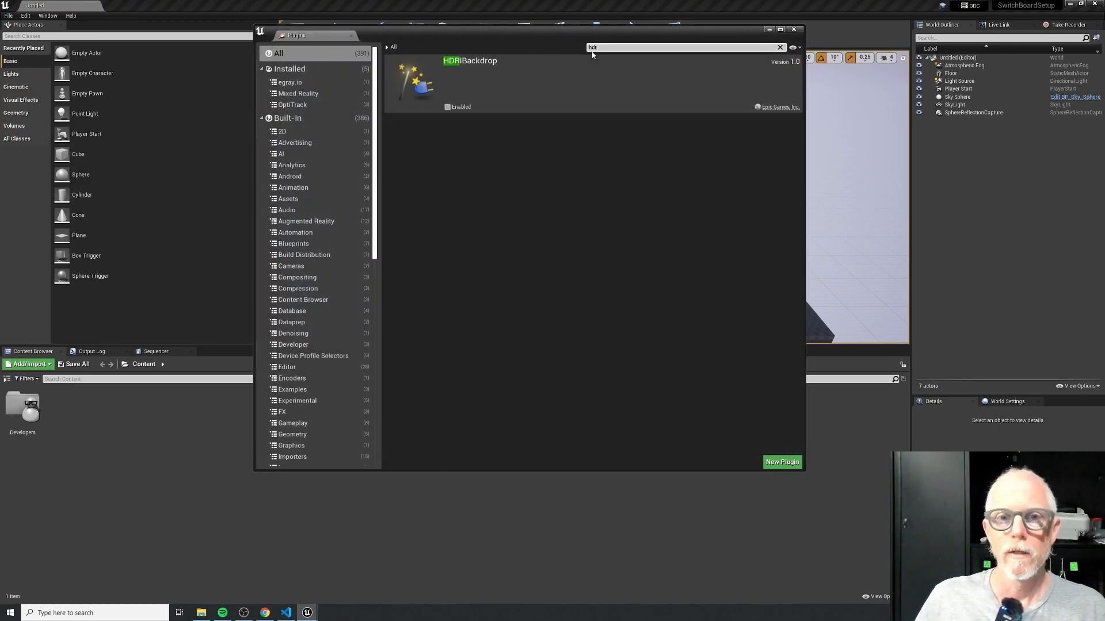
click(449, 107)
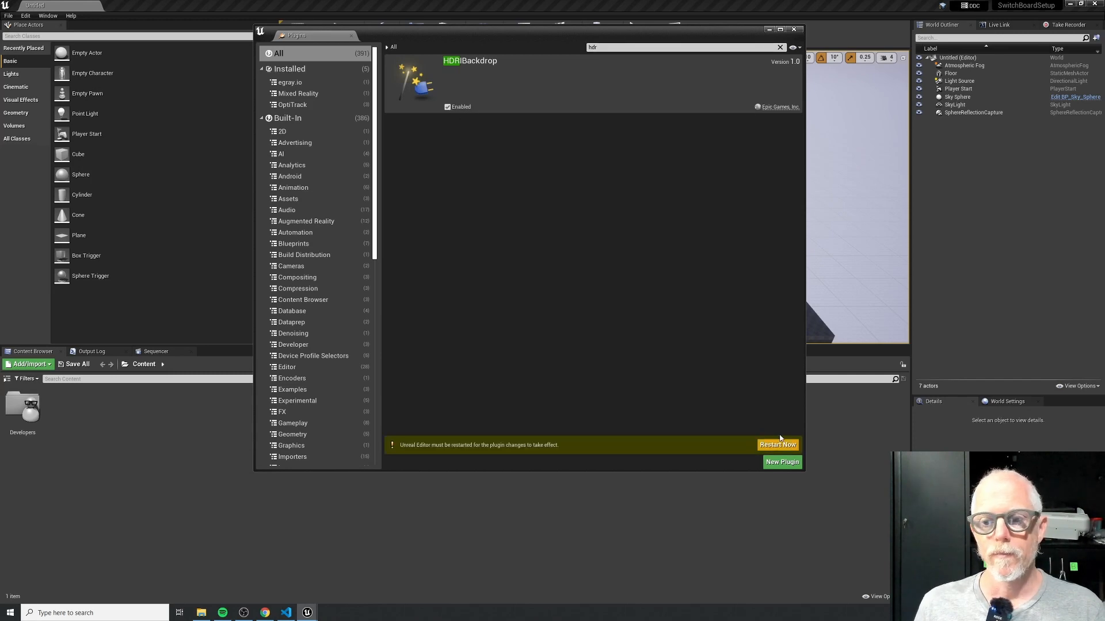
click(779, 444)
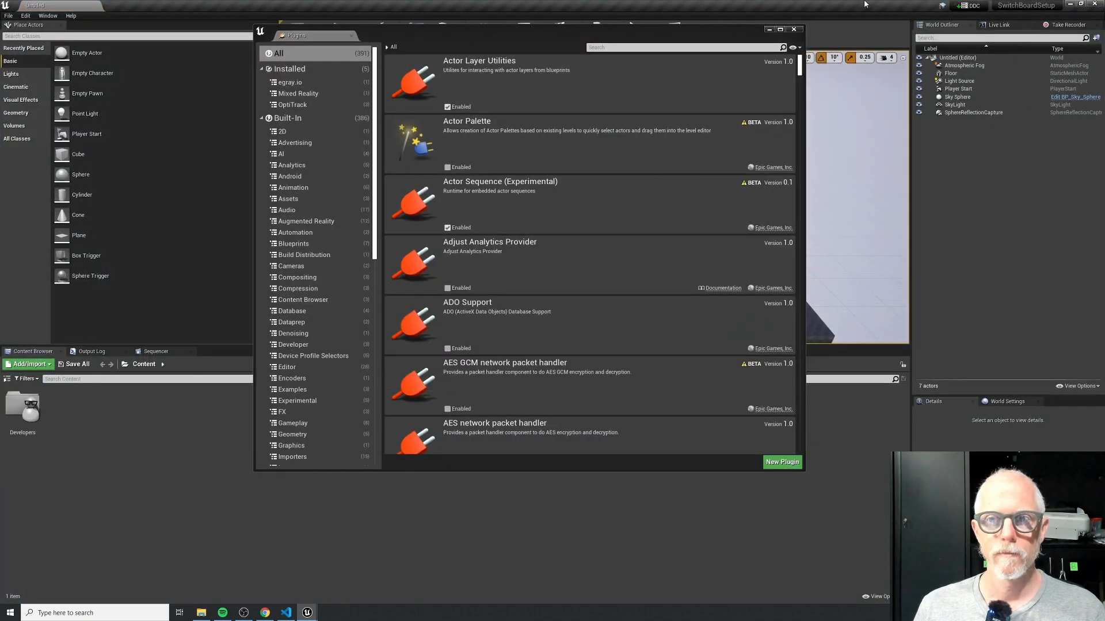
click(794, 29)
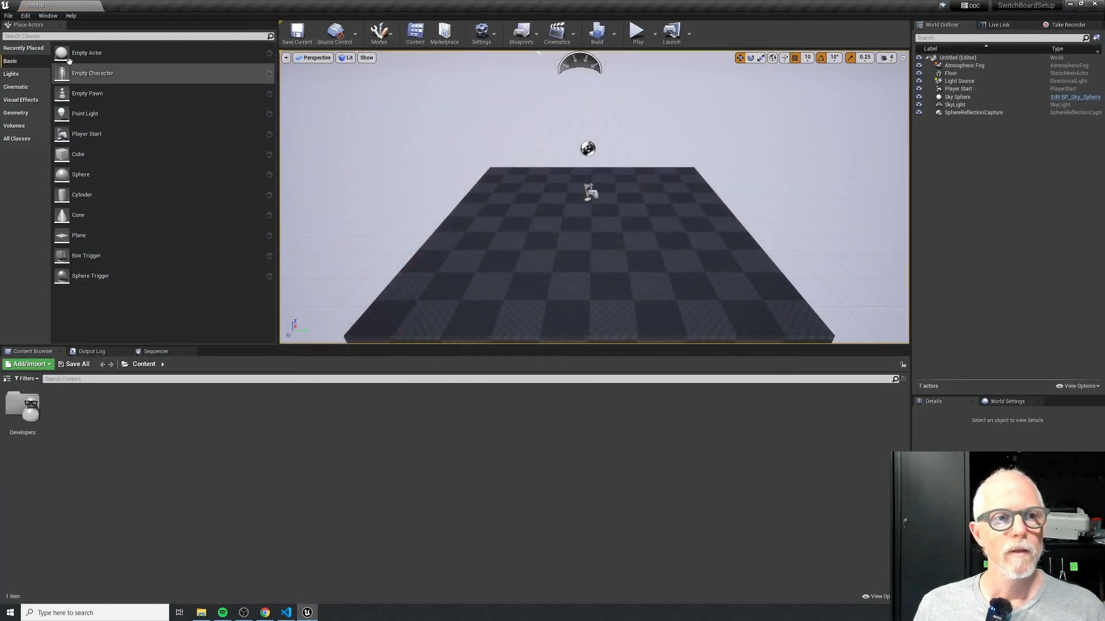
Create a new level asset named Main in the Content folder
right_click(71, 415)
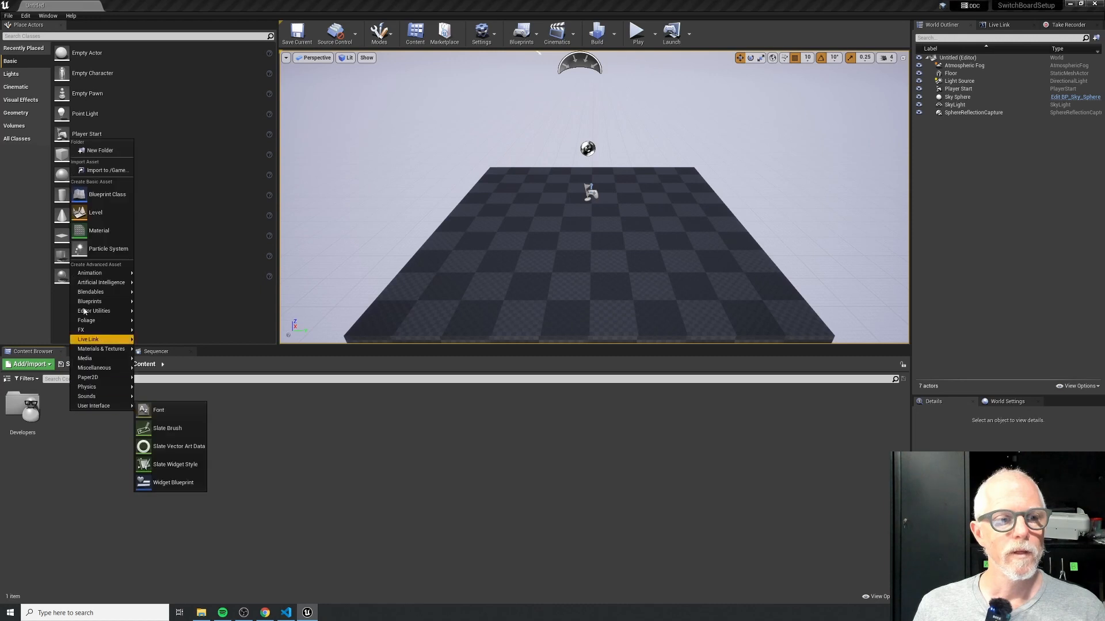
click(92, 194)
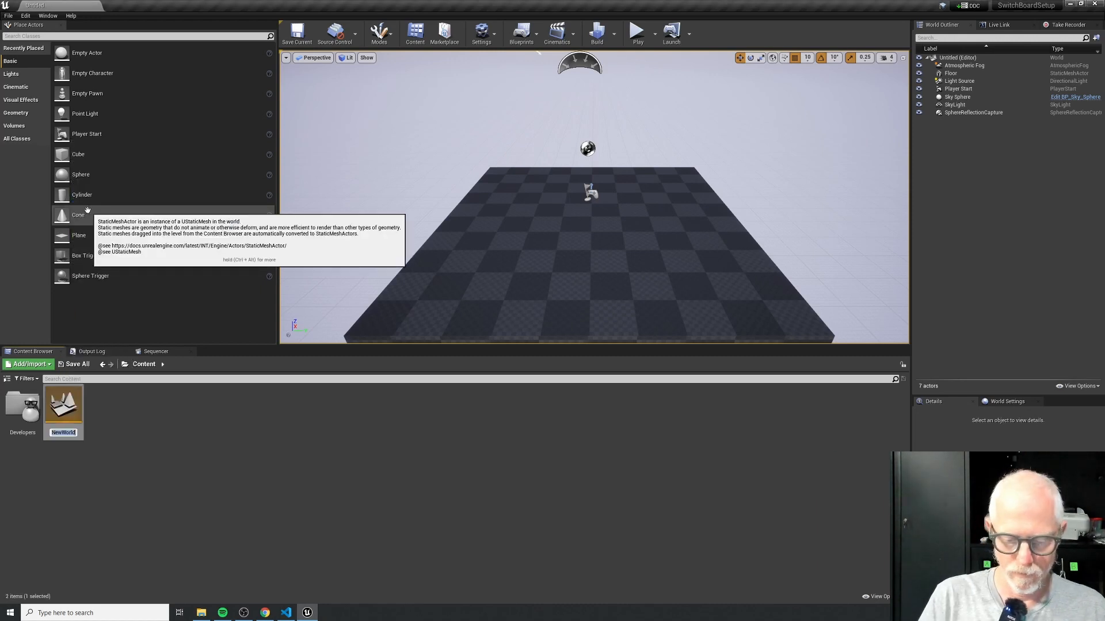
text(Main)
key(Return)
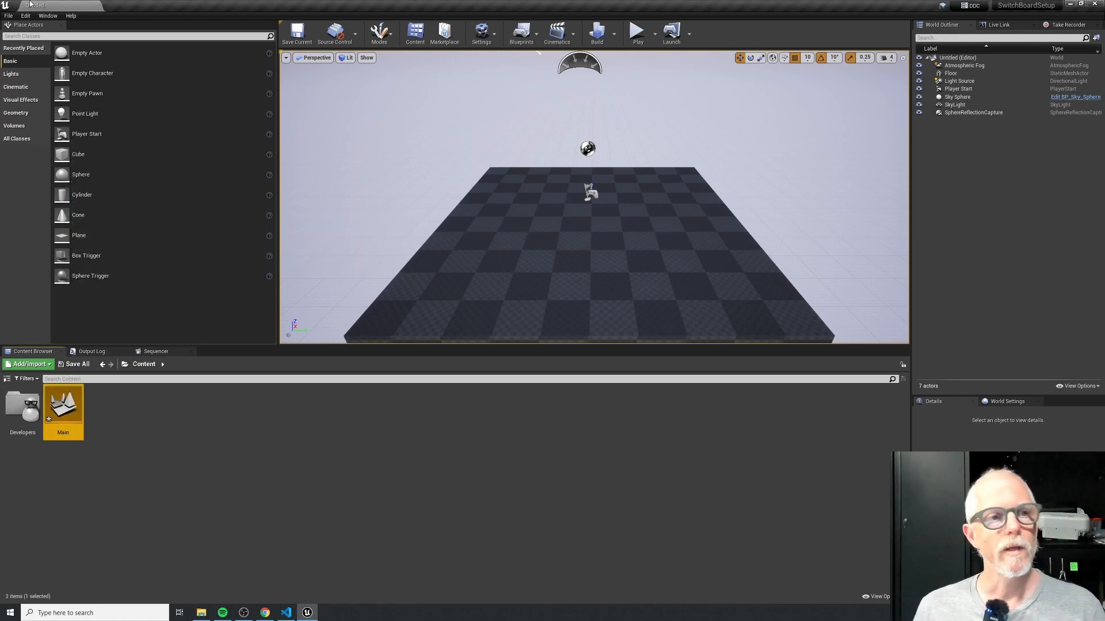
Open the Main level and place an HDRIBackdrop actor in its empty scene
click(34, 36)
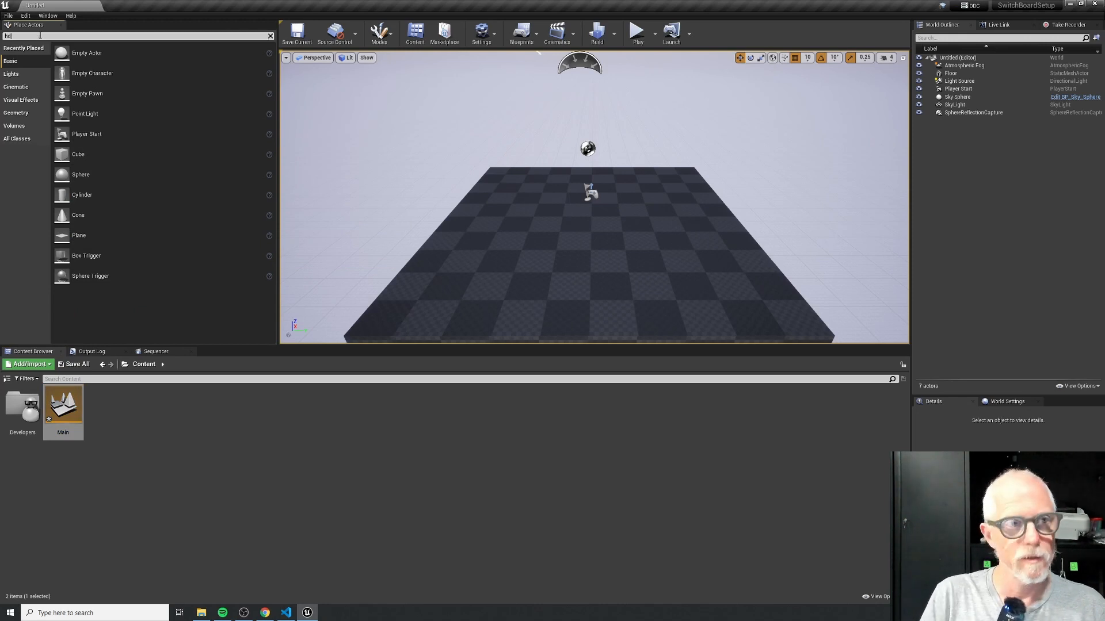
text(hdri)
double_click(63, 406)
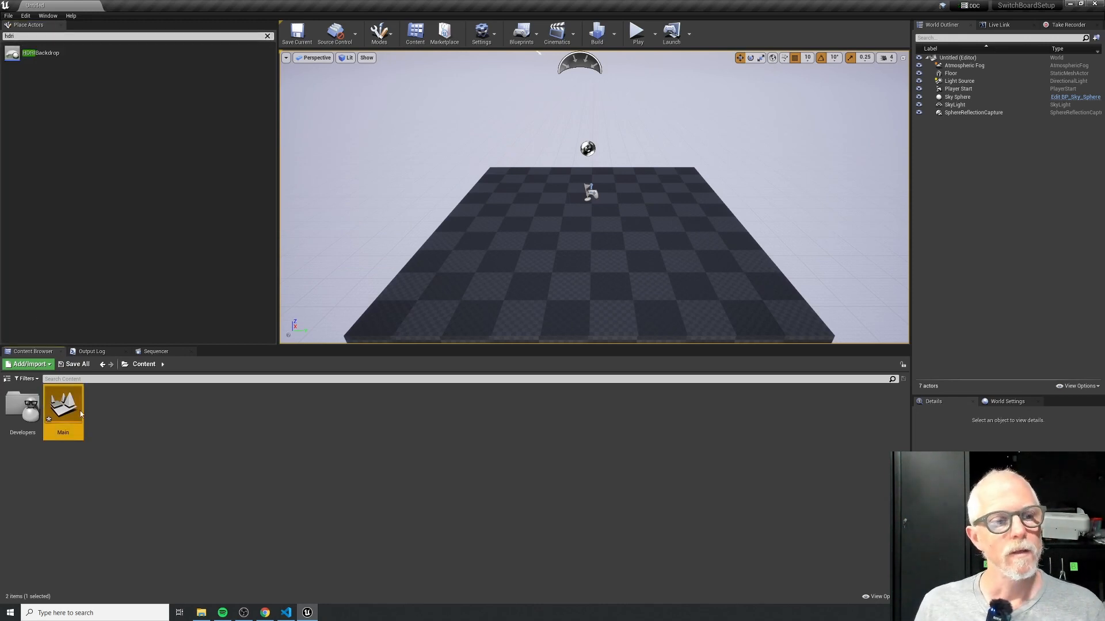
click(627, 385)
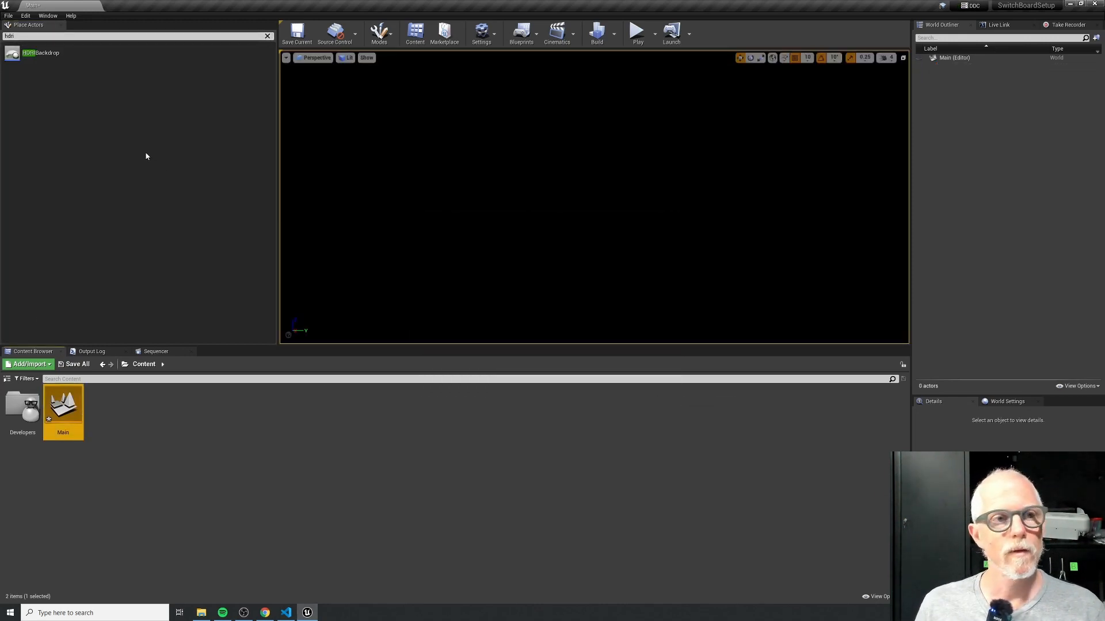
drag(10, 52, 496, 212)
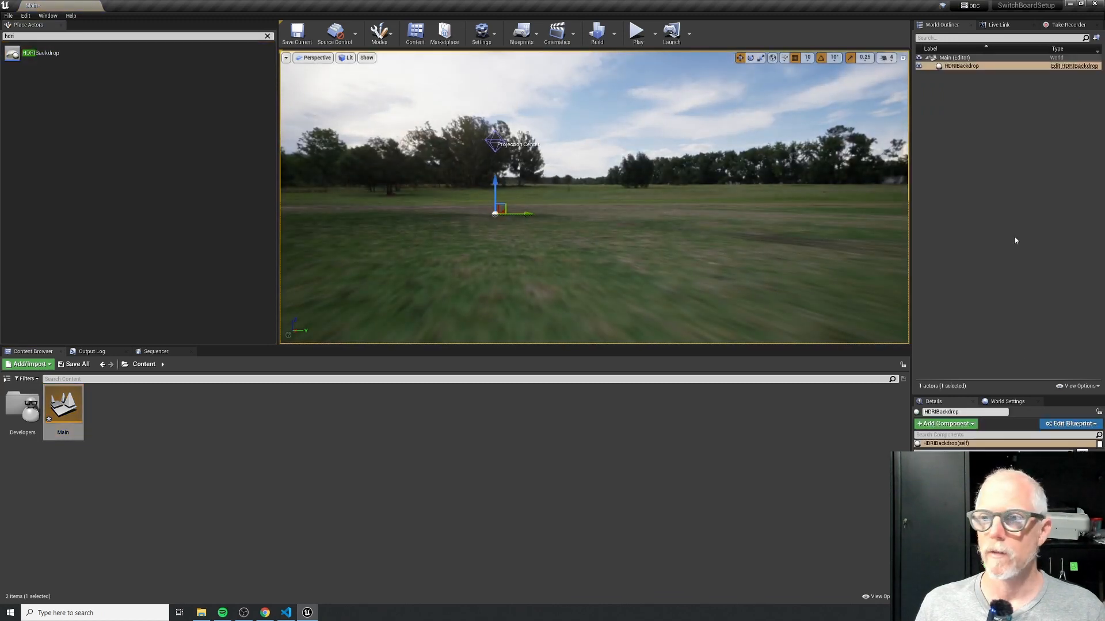
click(1092, 474)
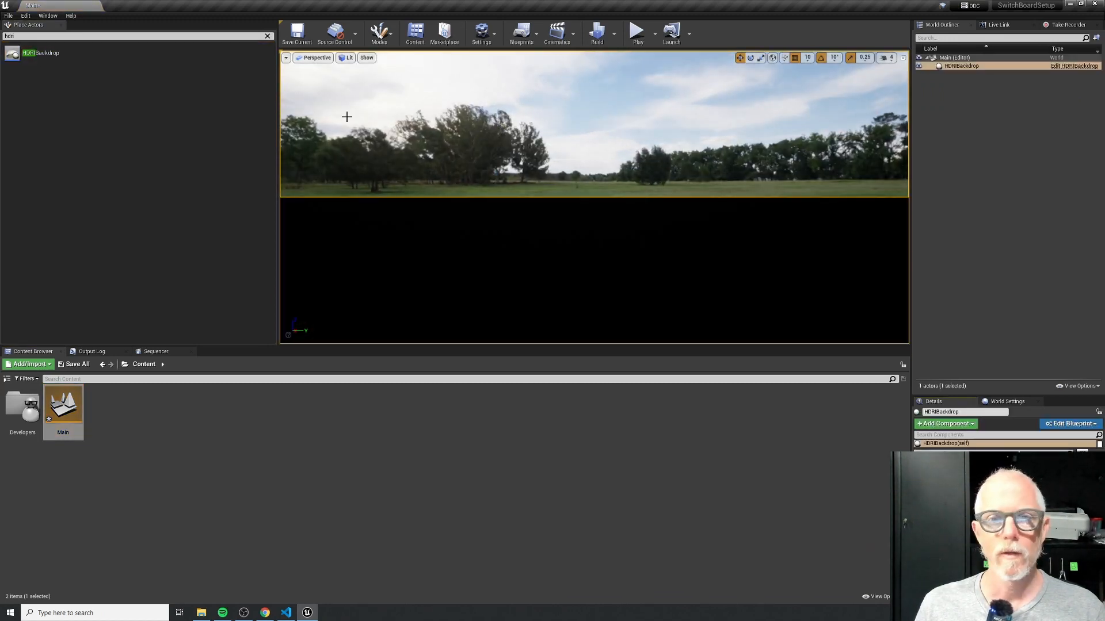
right_drag(575, 183, 593, 222)
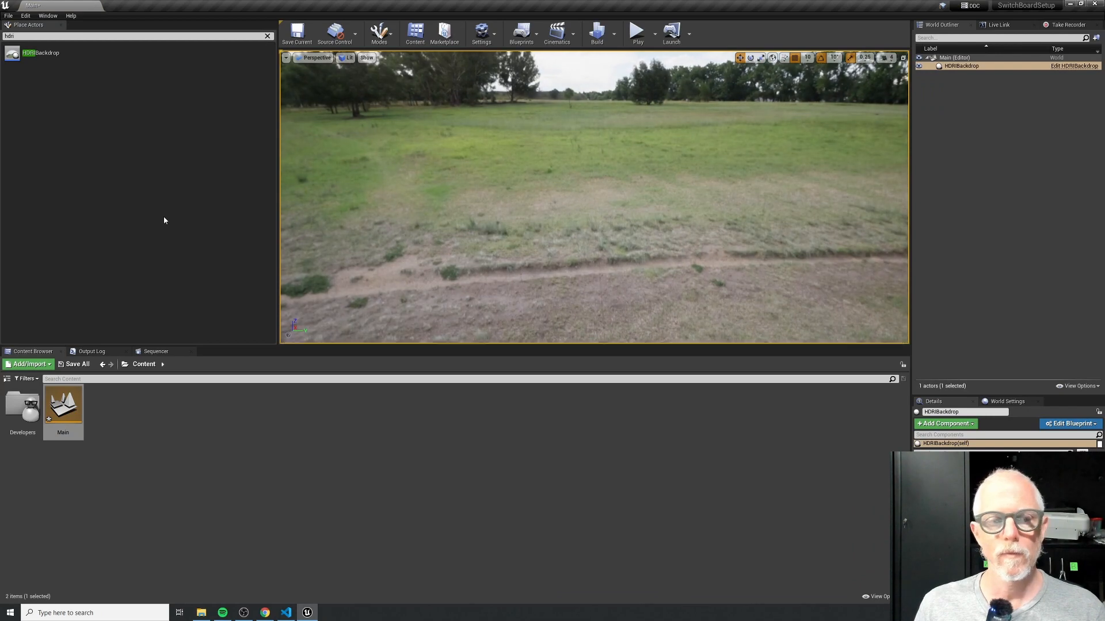
Enable the beta Switchboard plugin from the built-in Virtual Production plugins and accept the beta warning
click(9, 16)
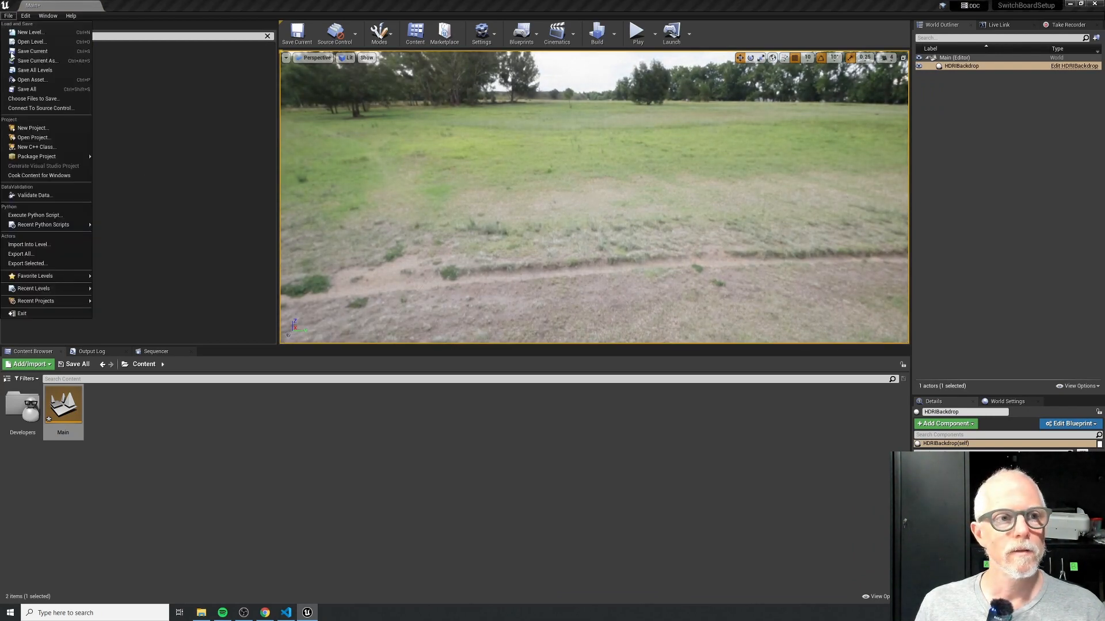
key(Escape)
click(25, 16)
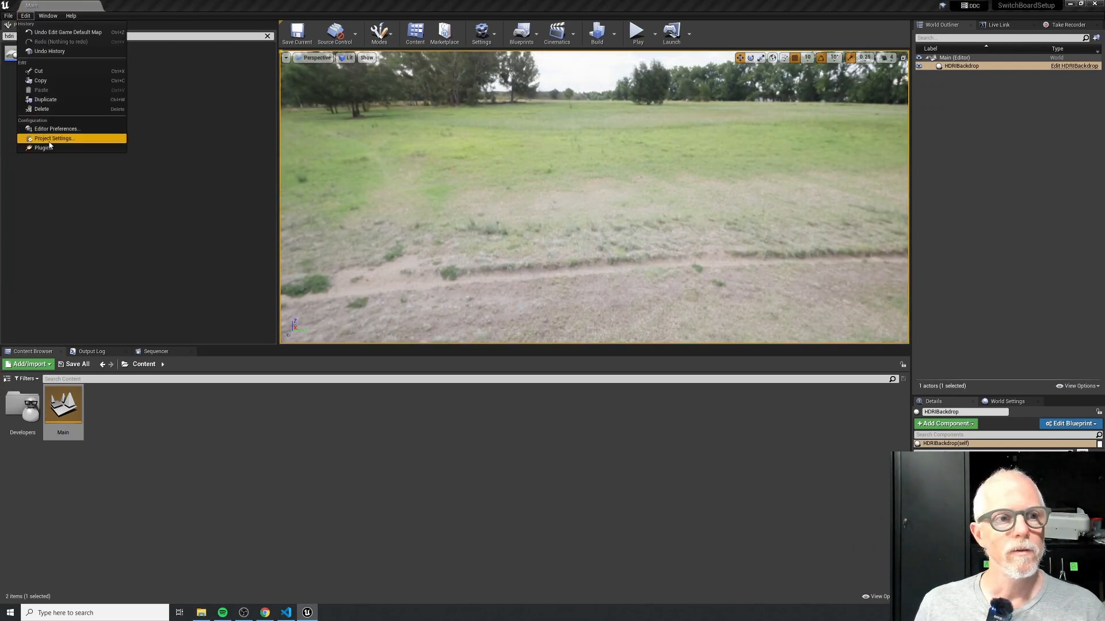
click(43, 148)
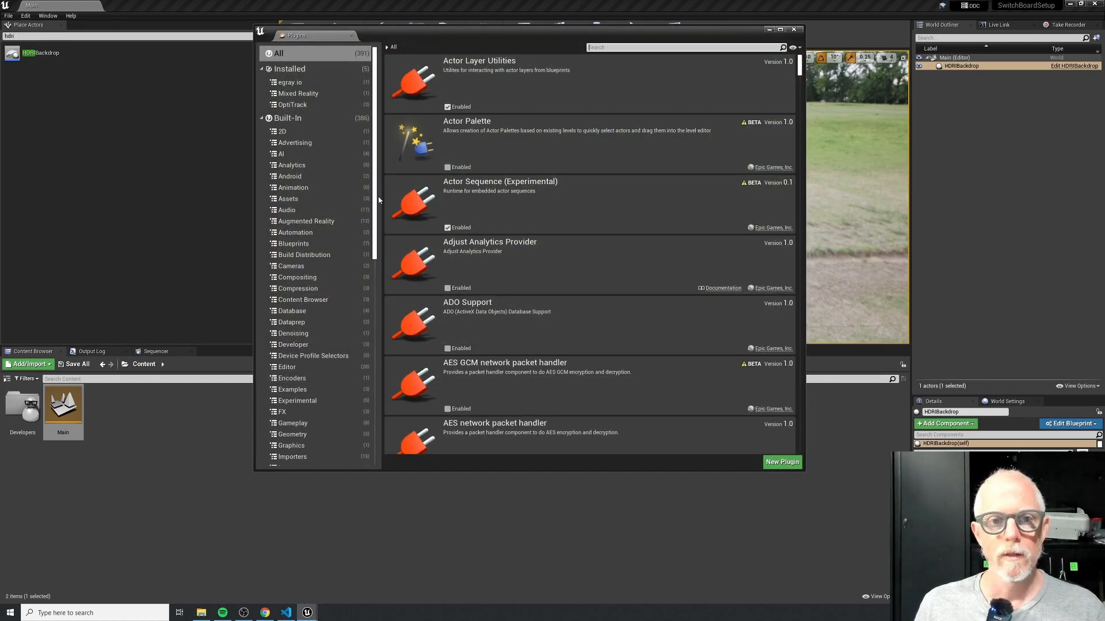
scroll(351, 419, down, 10)
click(325, 416)
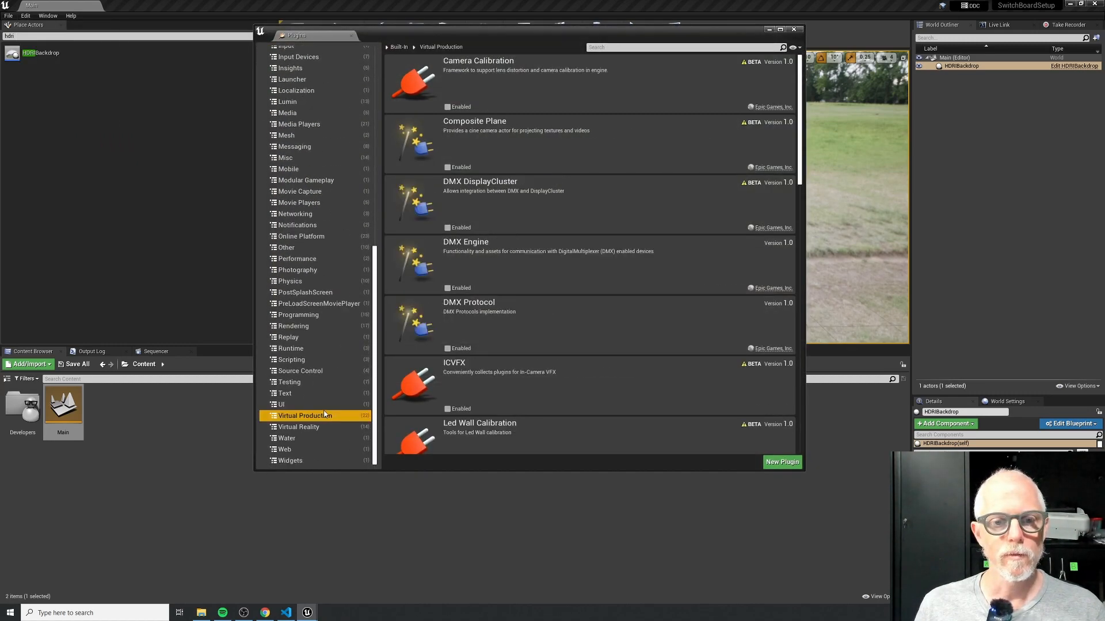
scroll(499, 316, down, 12)
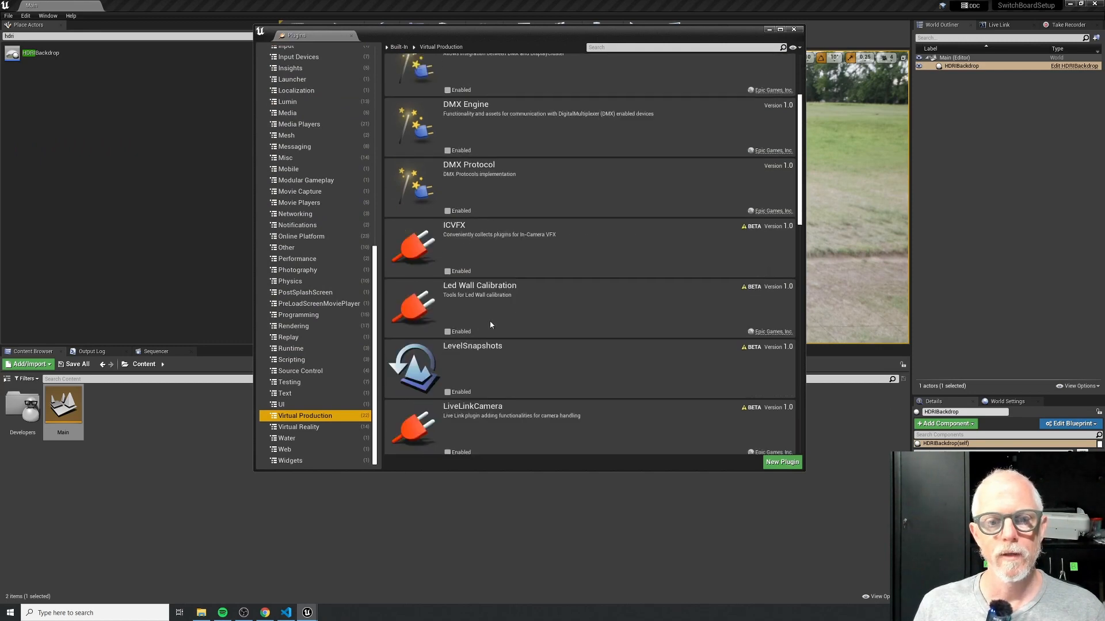
scroll(494, 328, down, 4)
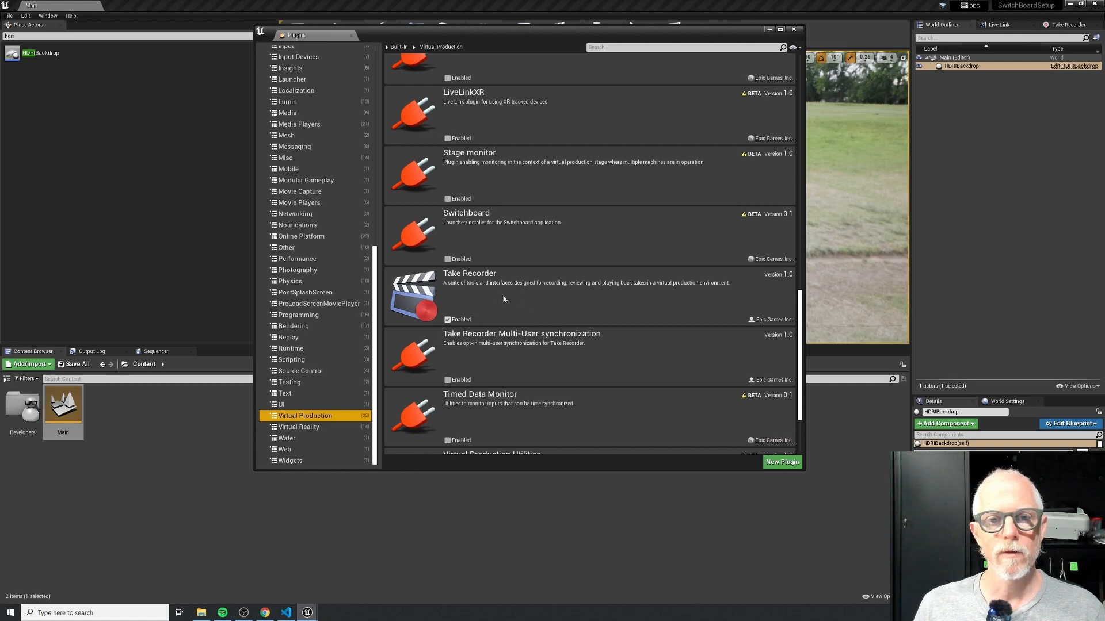
click(447, 259)
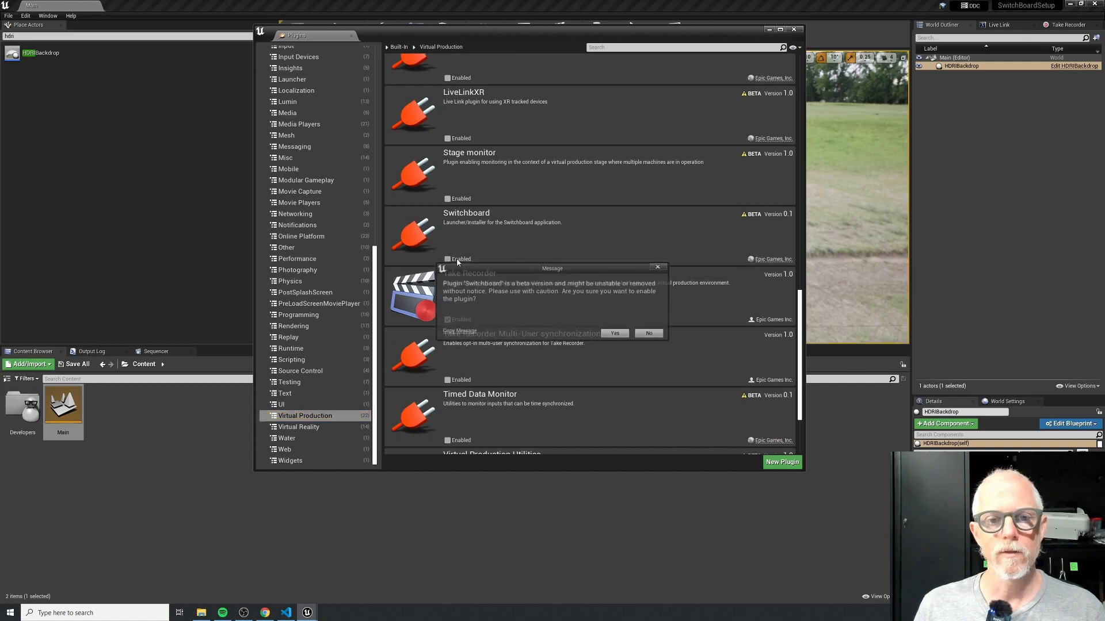
click(615, 335)
Enable the Virtual Production Utilities plugin and accept its beta warning
scroll(494, 201, down, 1)
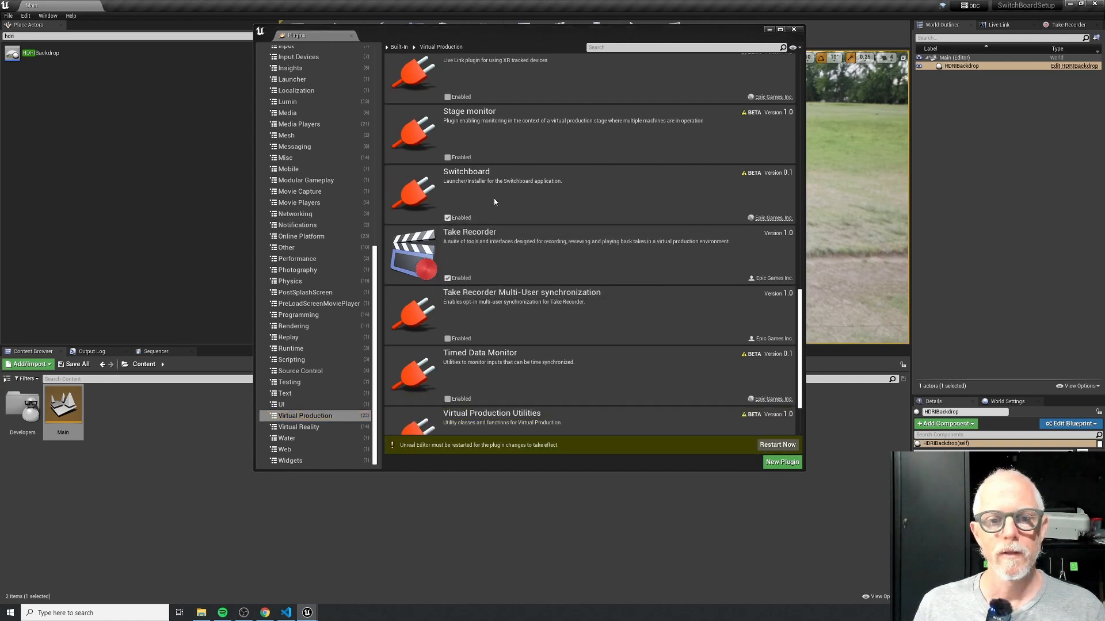
scroll(495, 202, down, 2)
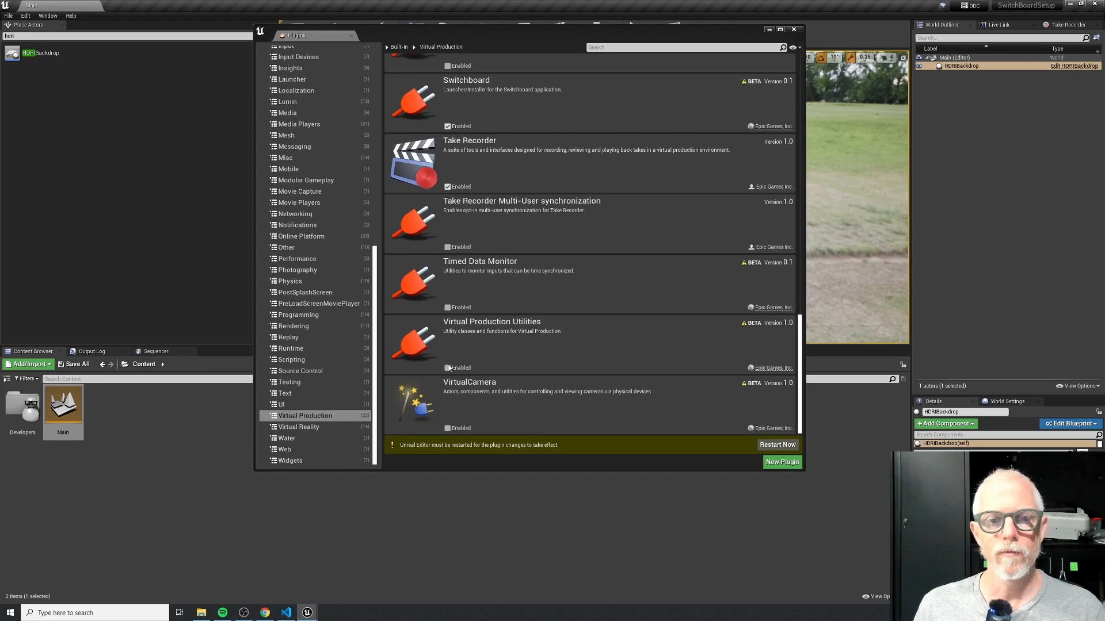
click(447, 368)
click(615, 337)
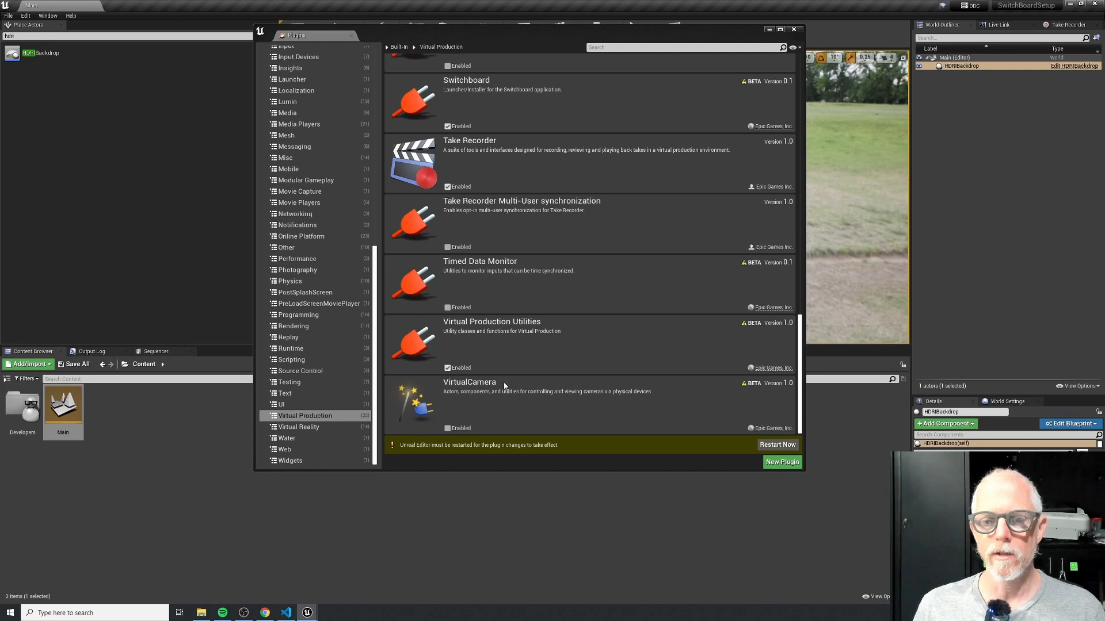
Enable the VirtualCamera plugin and accept its beta warning
click(448, 428)
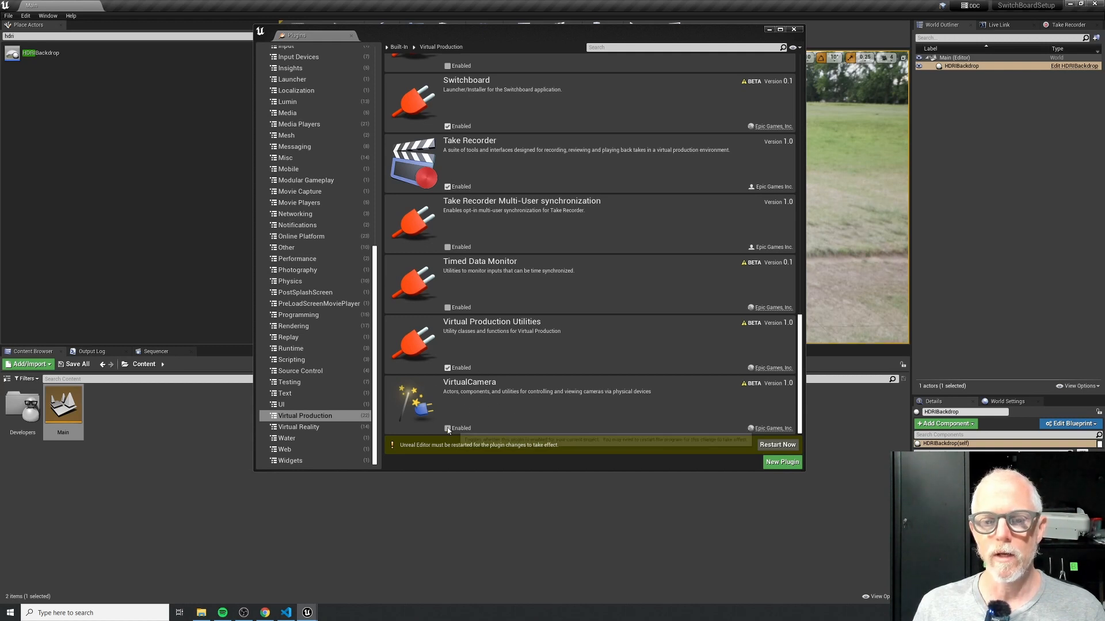
click(616, 334)
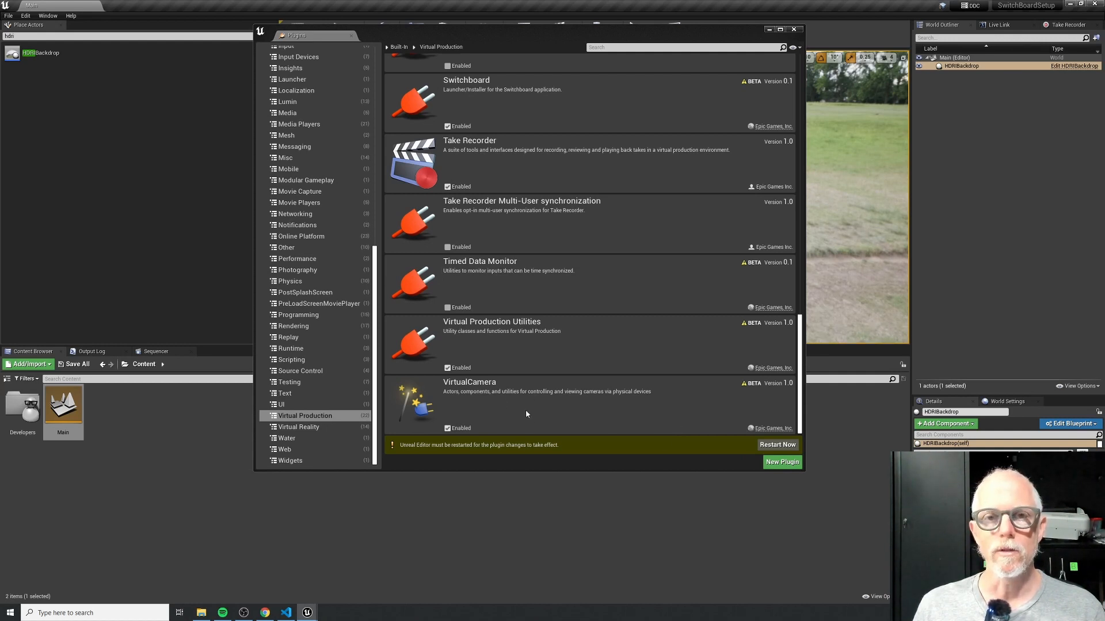
Search for "multi" and widen the plugin list from Virtual Production to all plugins
scroll(580, 403, up, 2)
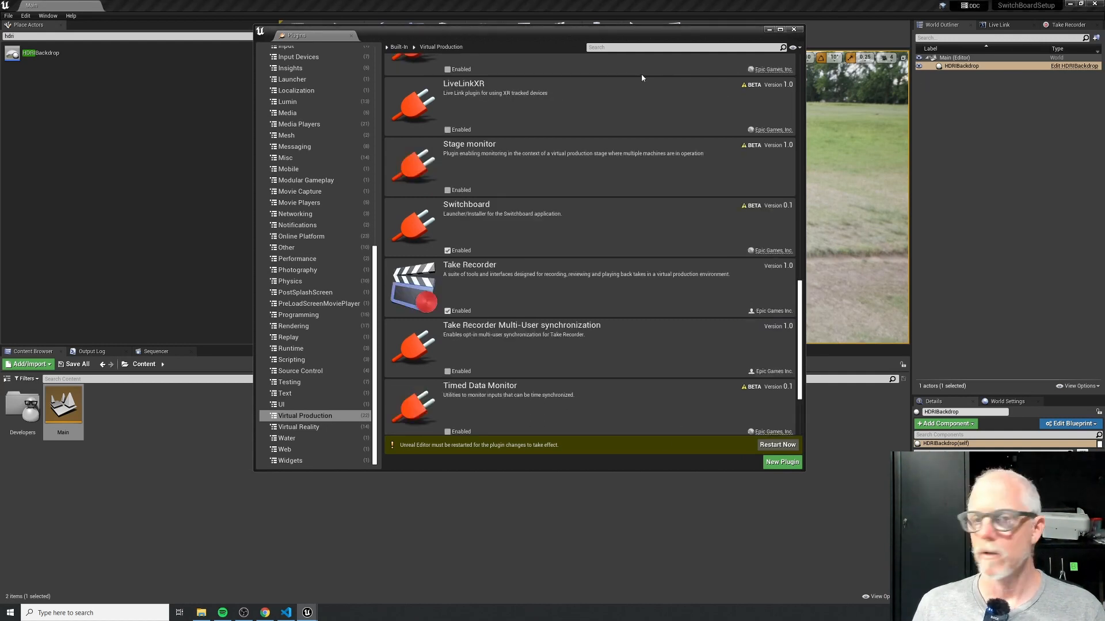
click(630, 50)
text(m)
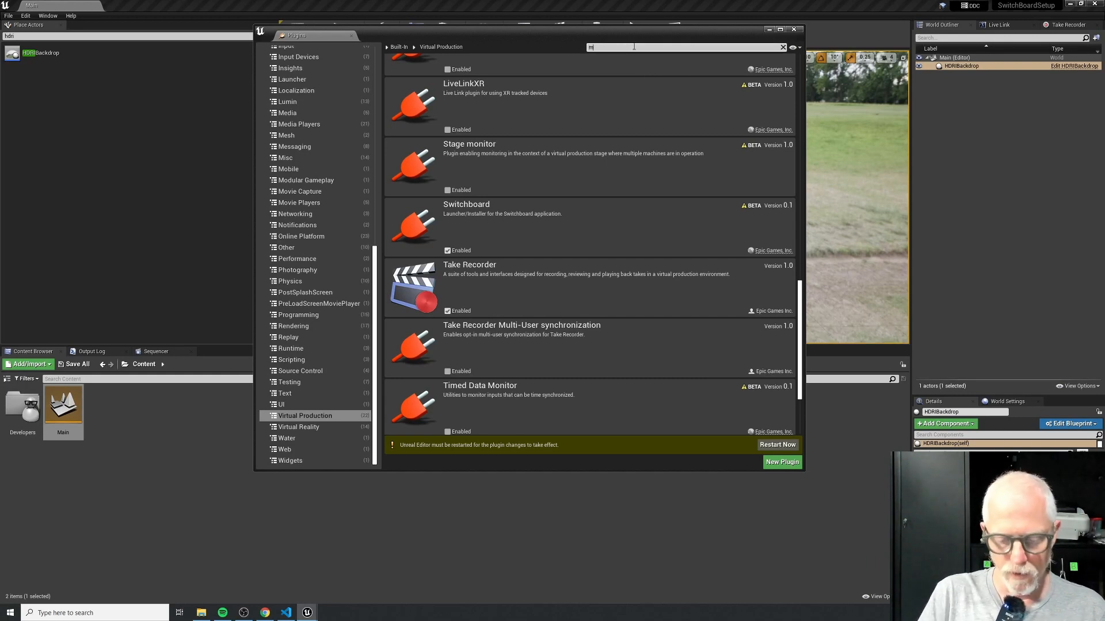
text(l)
key(BackSpace)
text(ulti)
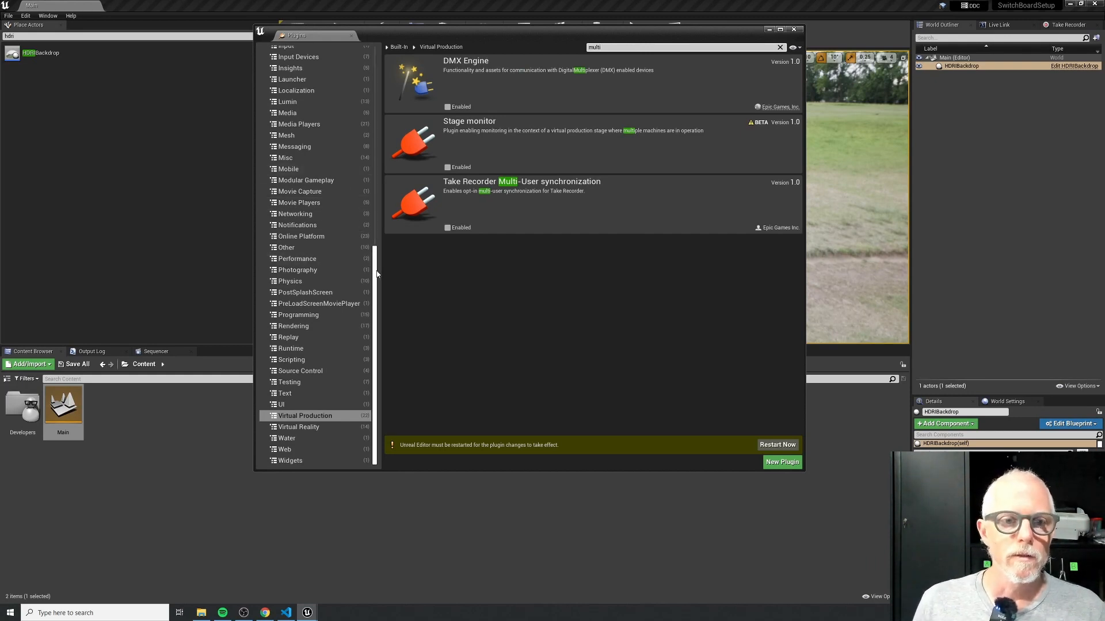
drag(376, 271, 396, 75)
scroll(311, 63, up, 1)
click(290, 53)
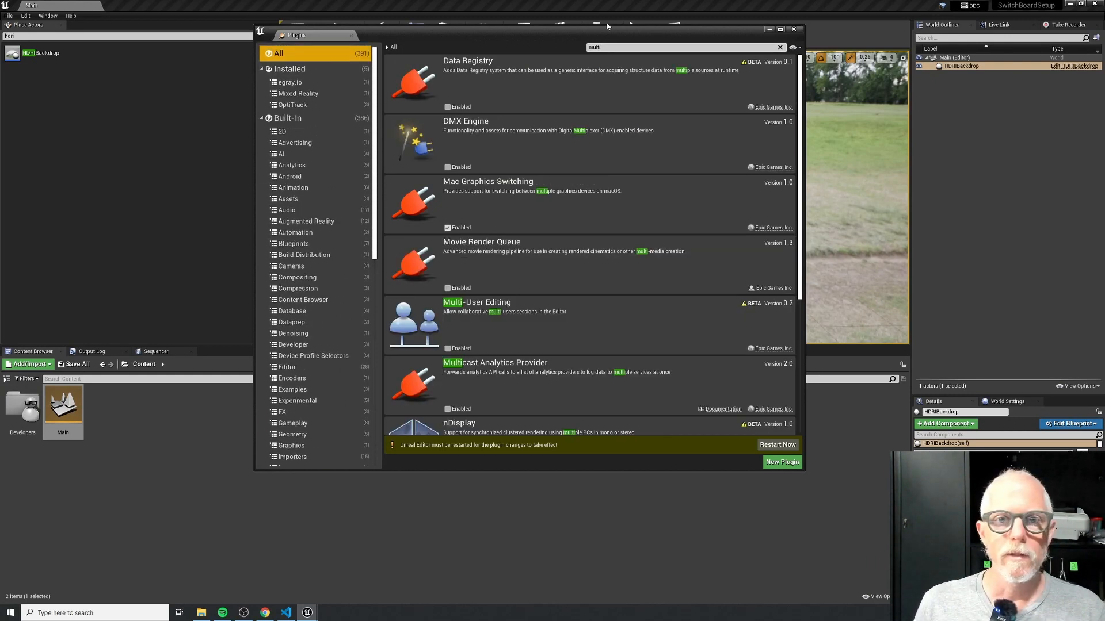
Narrow the search to "multi-user" and enable Multi-User Editing, accepting its beta warning, and Take Recorder Multi-User synchronization
click(627, 48)
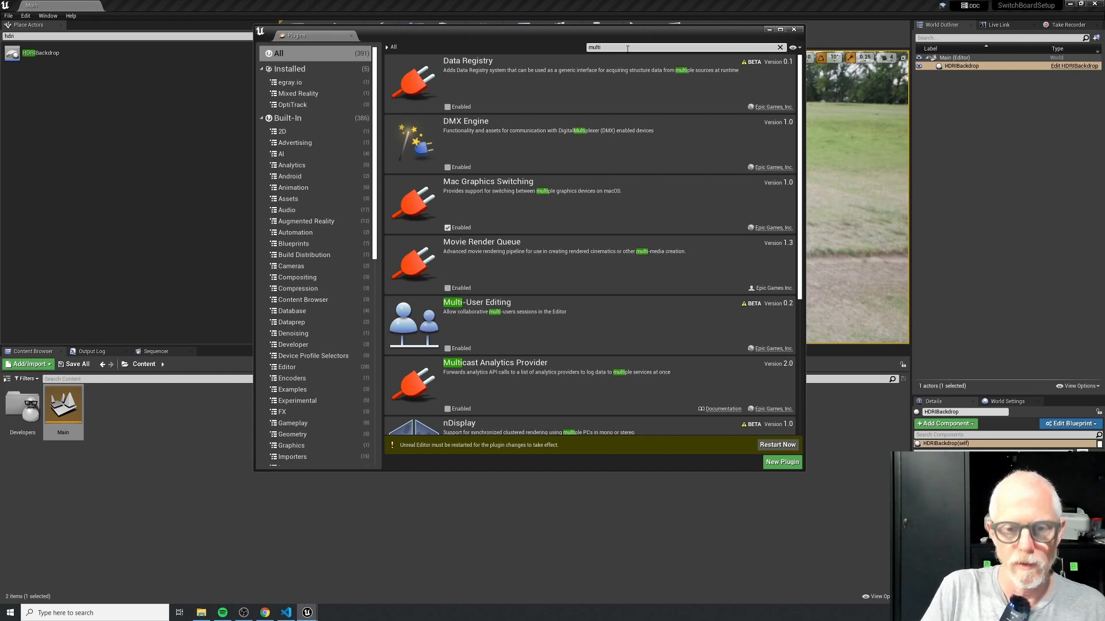
text(user)
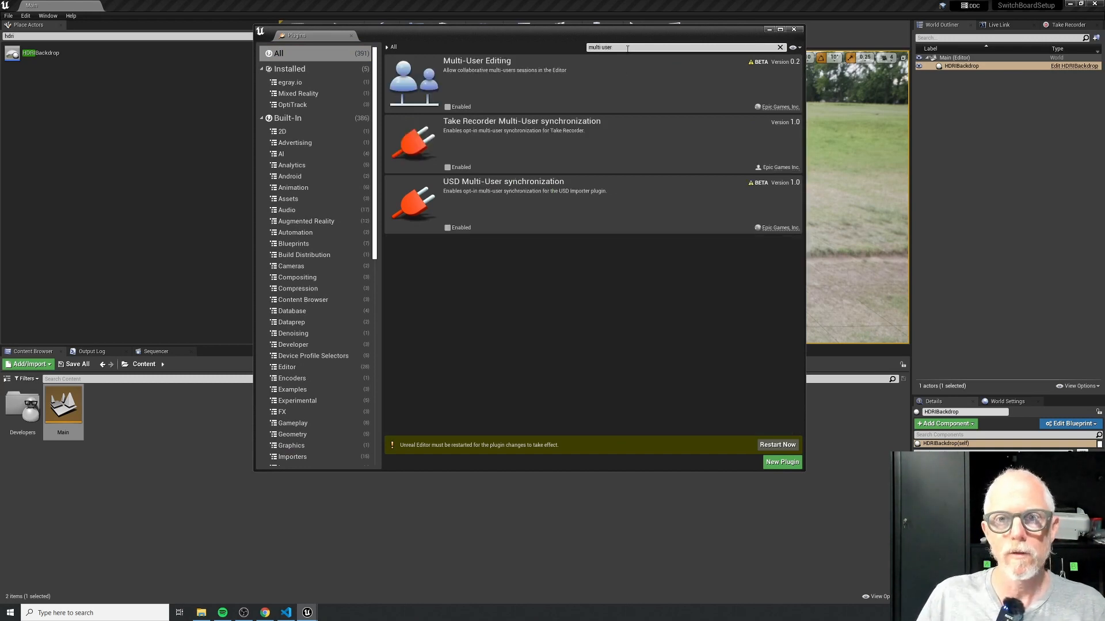
click(449, 108)
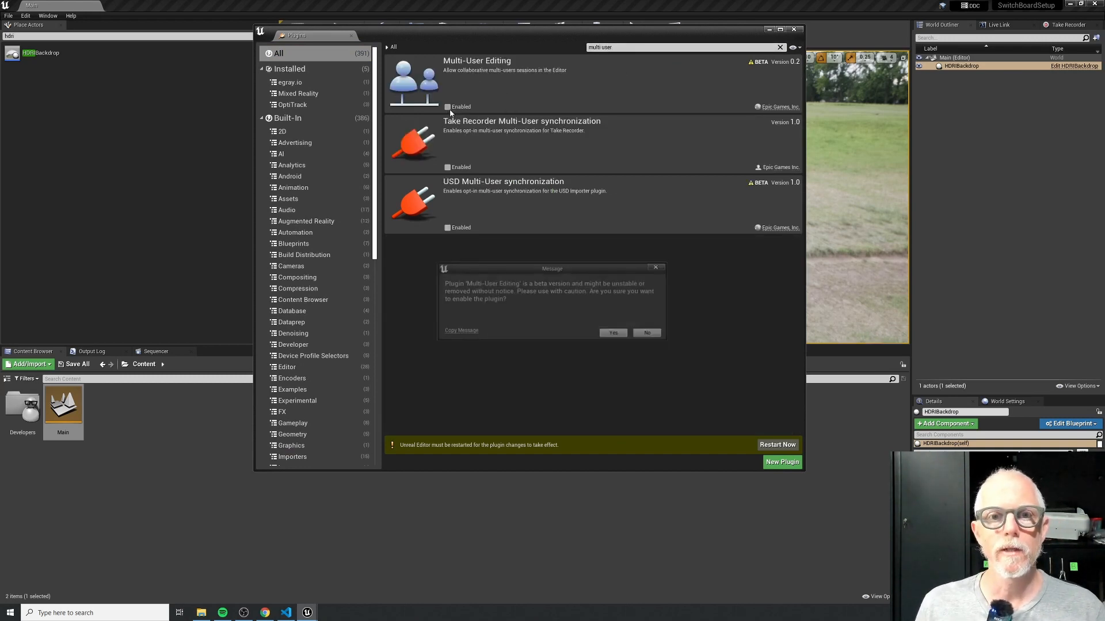
click(612, 334)
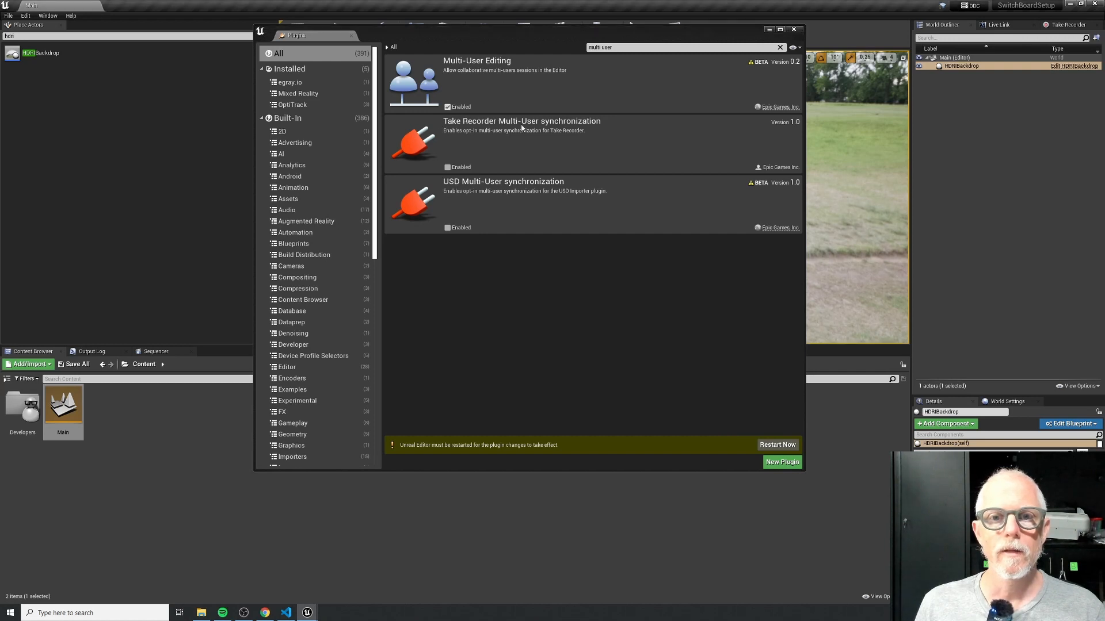
click(448, 167)
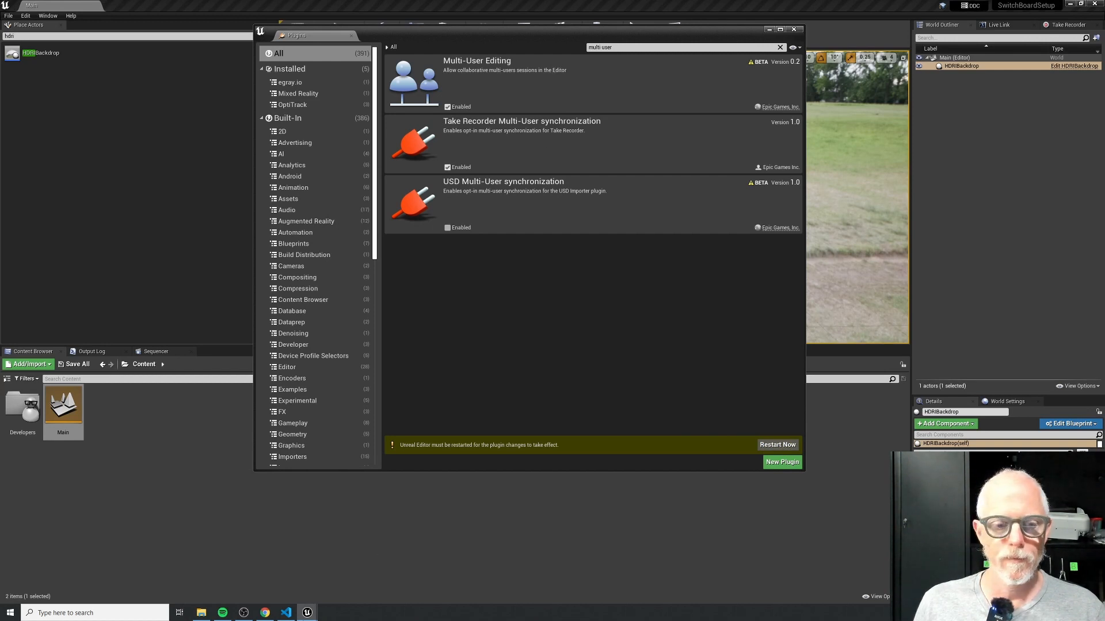
Review SwitchboardSetupNotes.md in Visual Studio Code and look up its mocap and Live Link entries in the Unreal plugin list
click(286, 613)
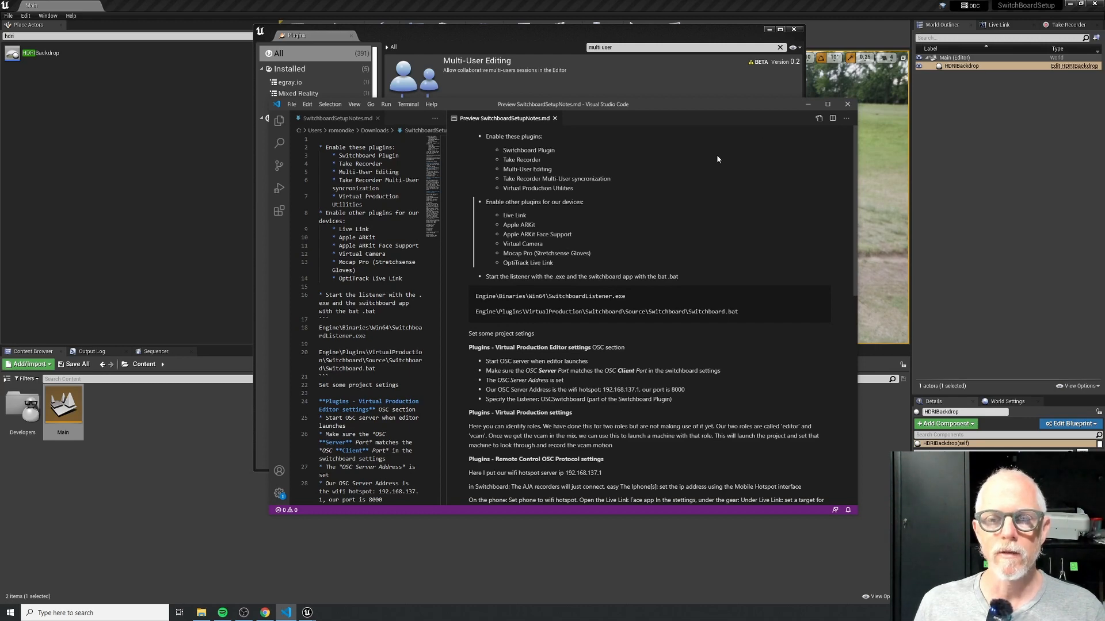
click(561, 34)
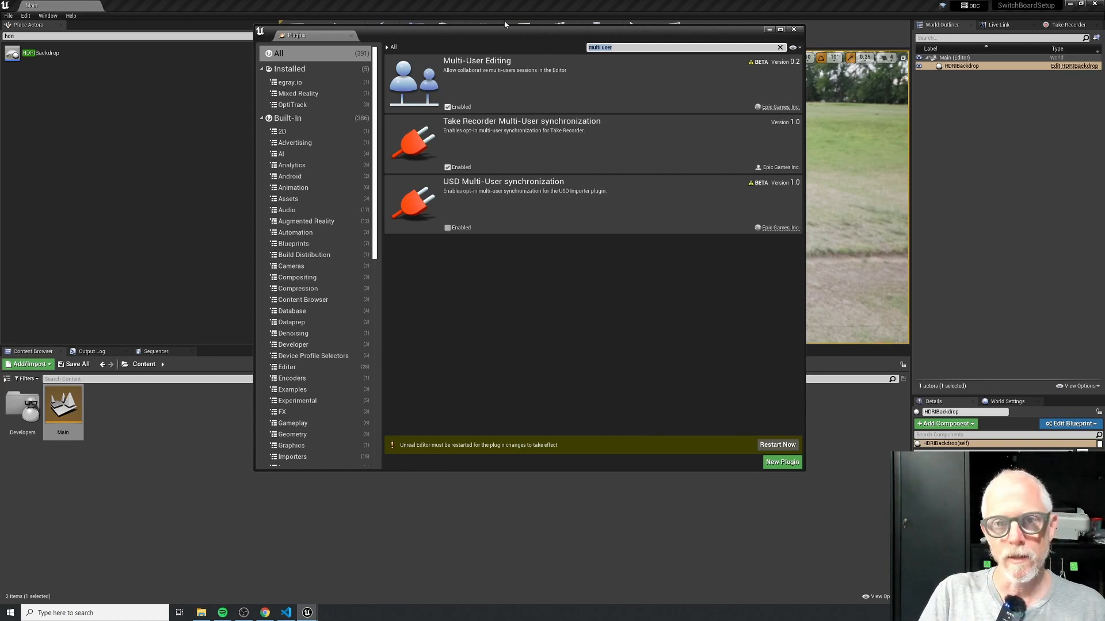
text(stret)
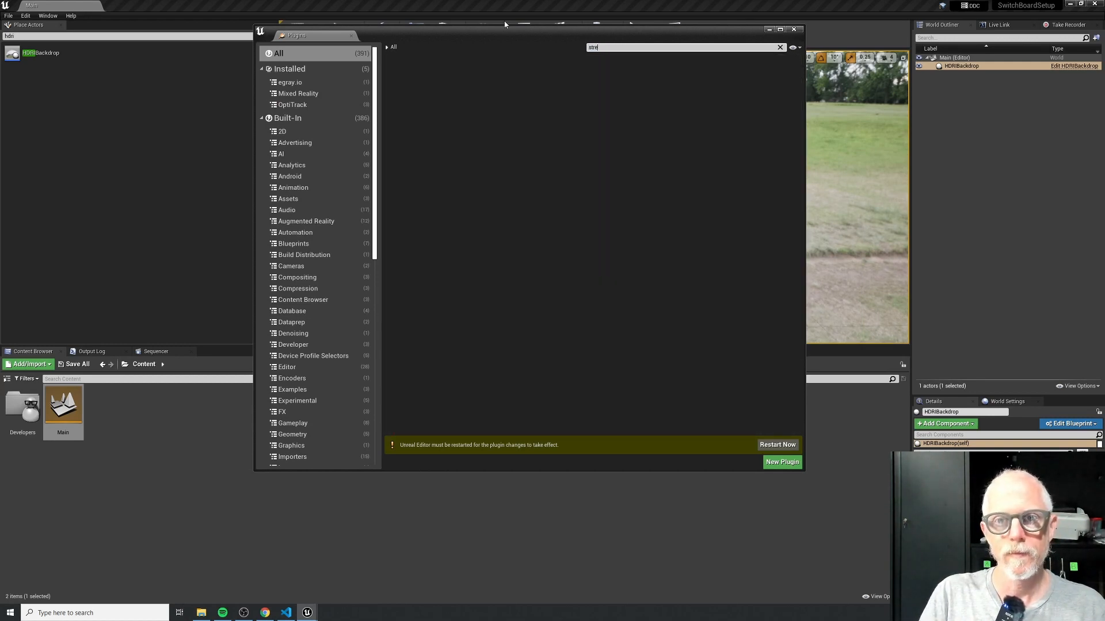
key(BackSpace)
text(mocap)
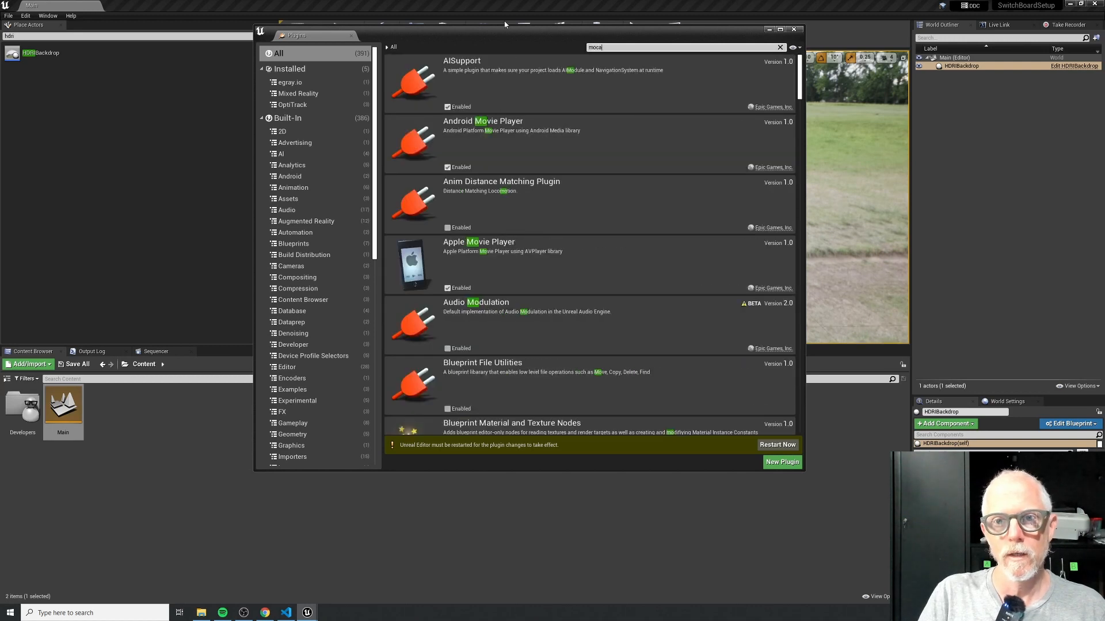
key(BackSpace)
key(BackSpace)
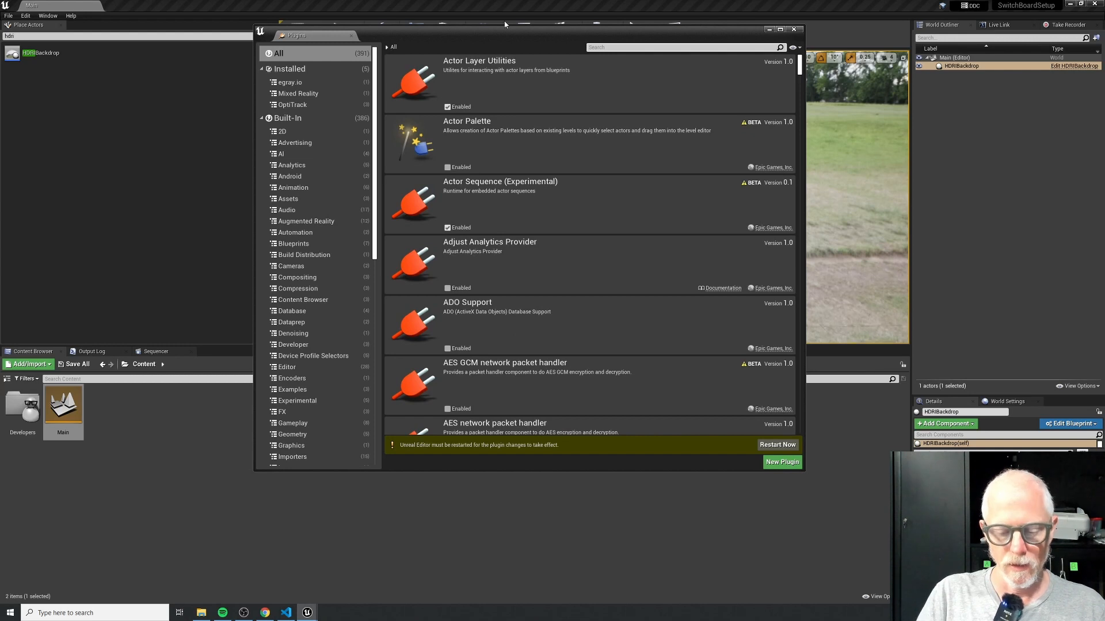
text(live lin)
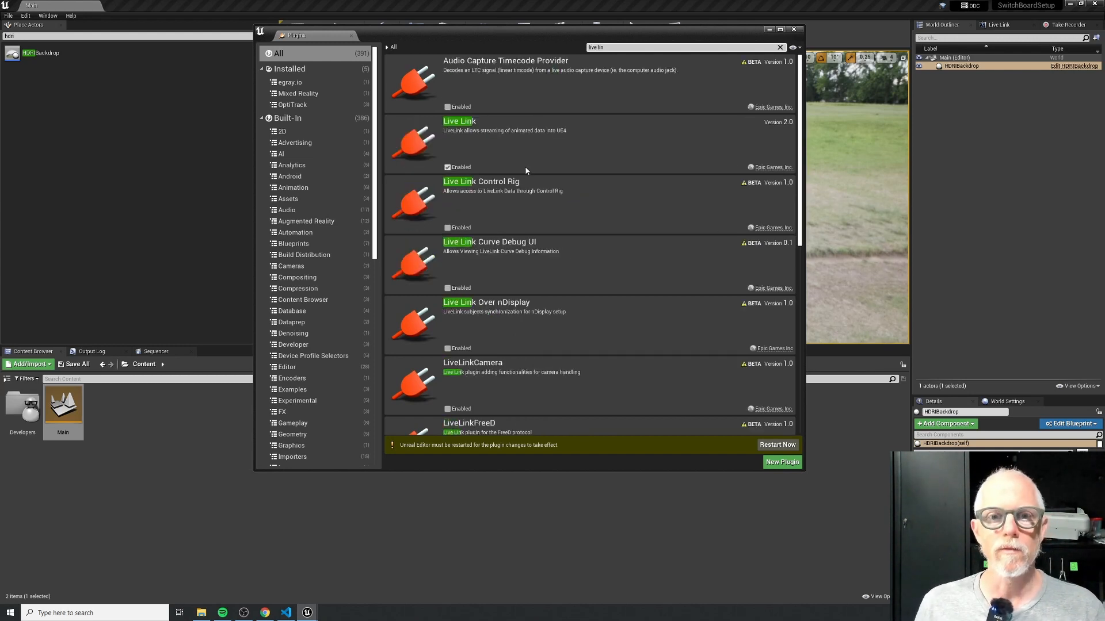
Search the plugins for "arkit" and enable Apple ARKit and Apple ARKit Face Support
drag(613, 50, 549, 37)
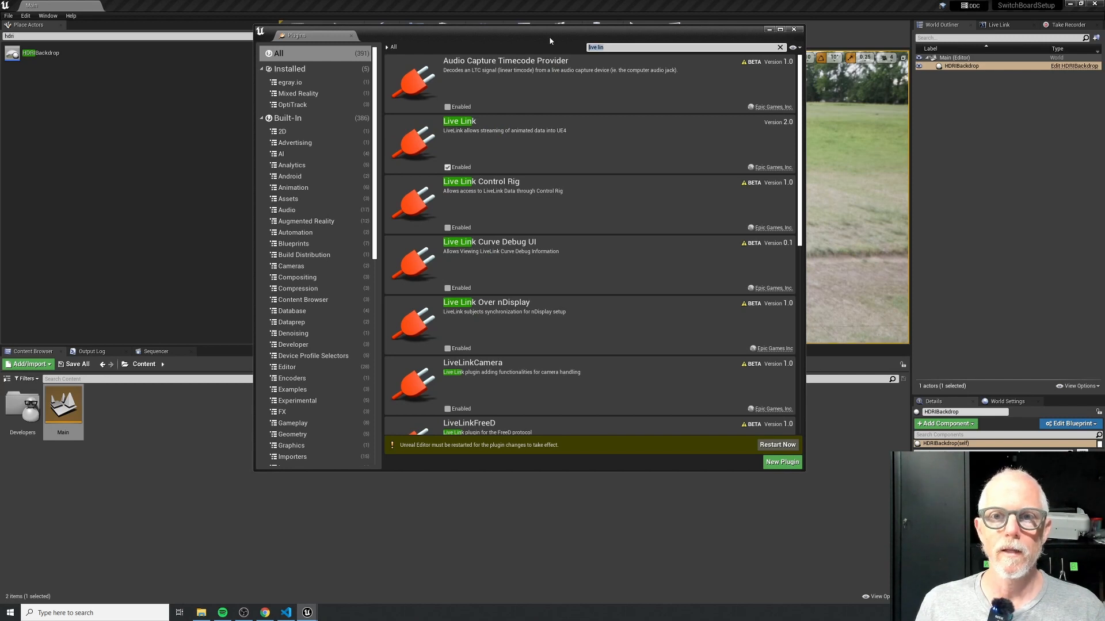
text(arkit)
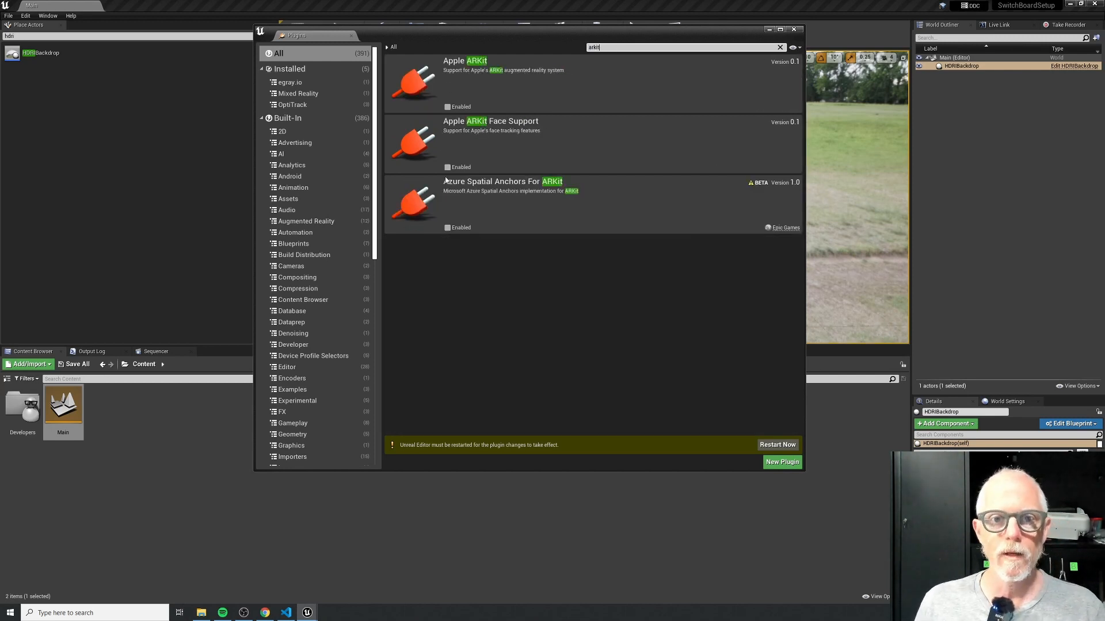
click(448, 107)
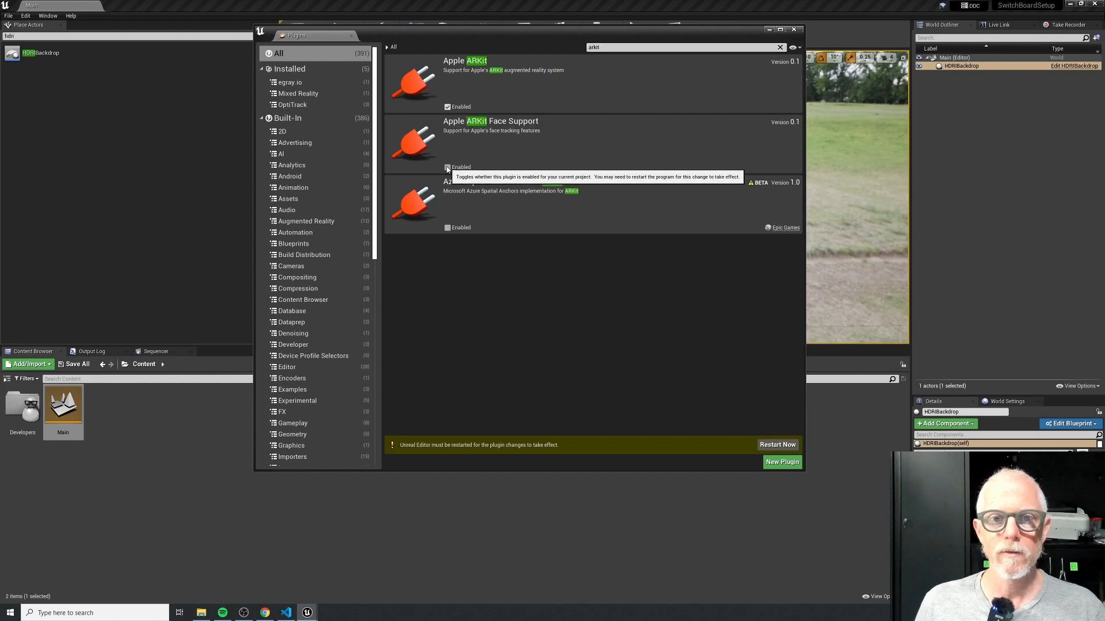
click(448, 168)
Search the plugins for "opti" and enable OptiTrack - Streaming Client and OptiTrack - Live Link
click(599, 47)
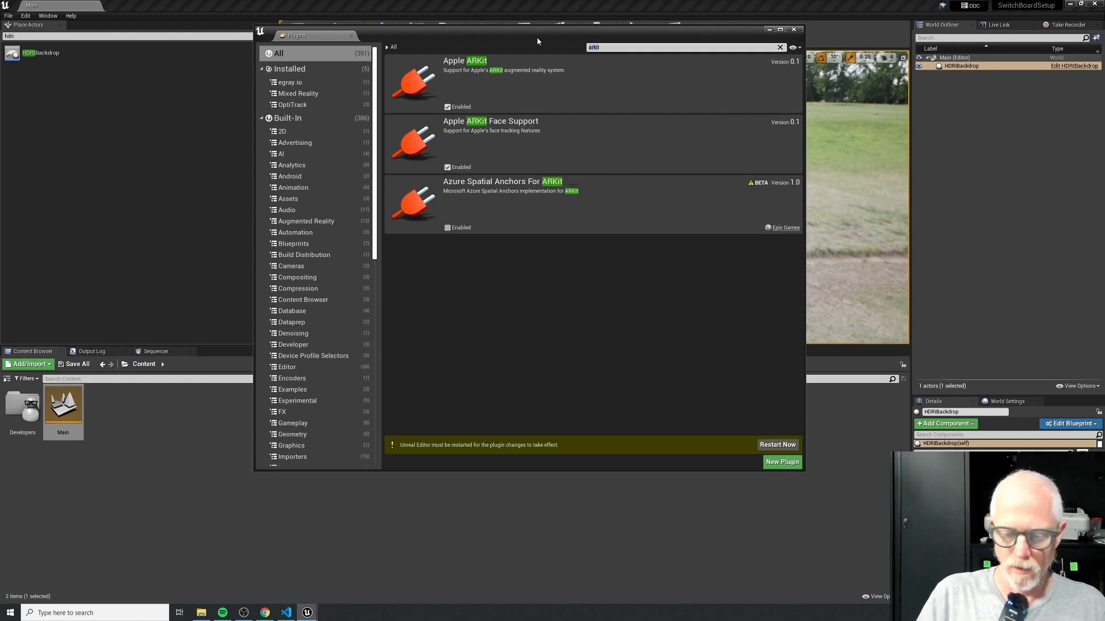
text(opti)
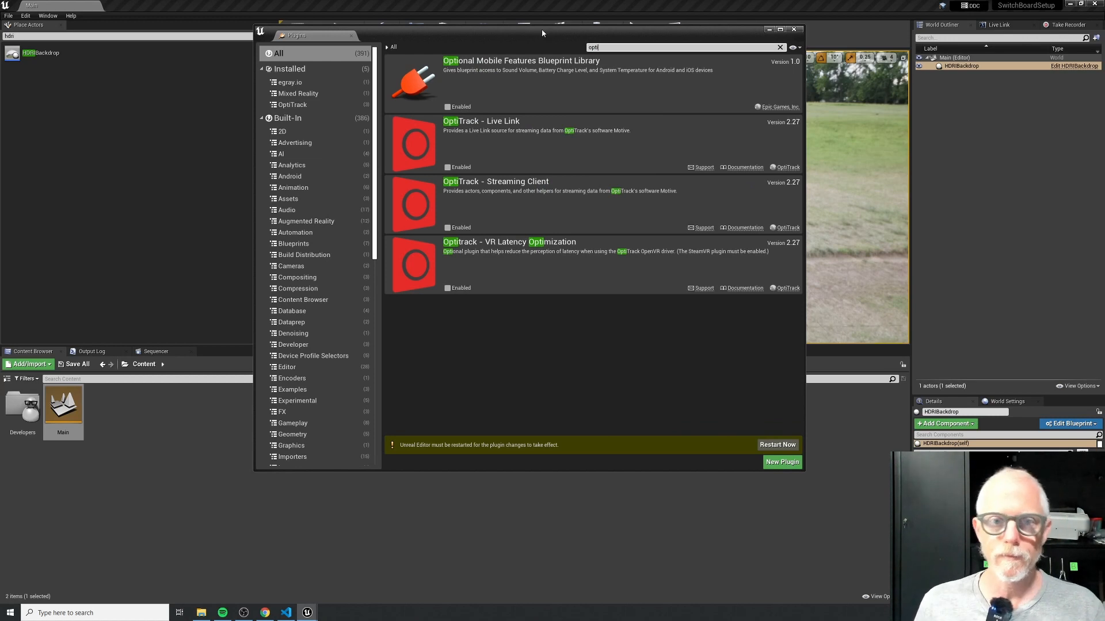
click(449, 228)
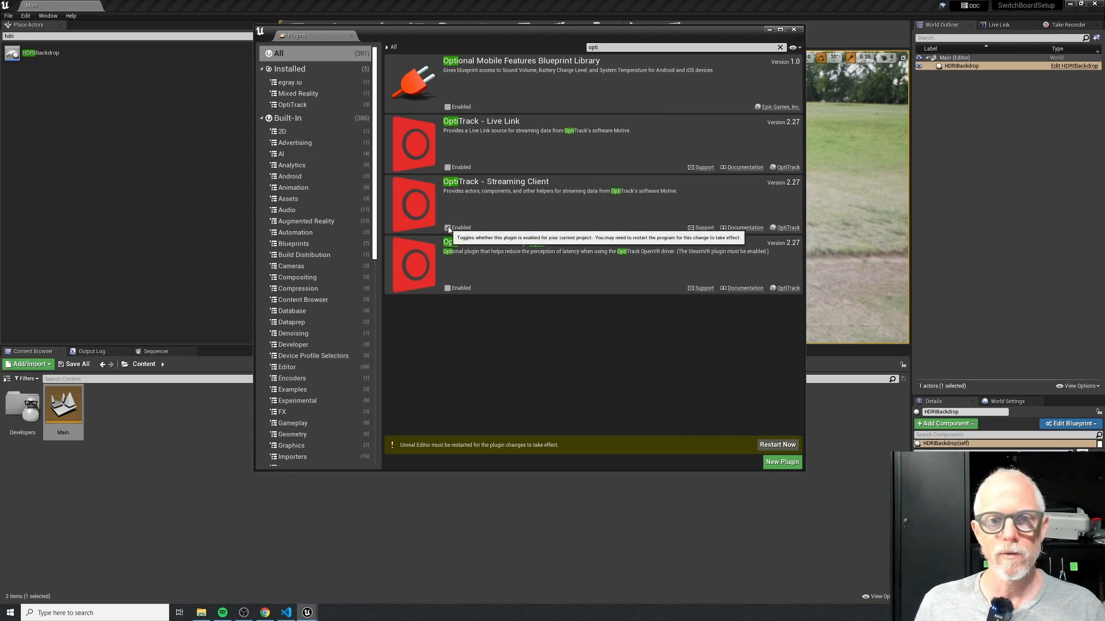
click(448, 167)
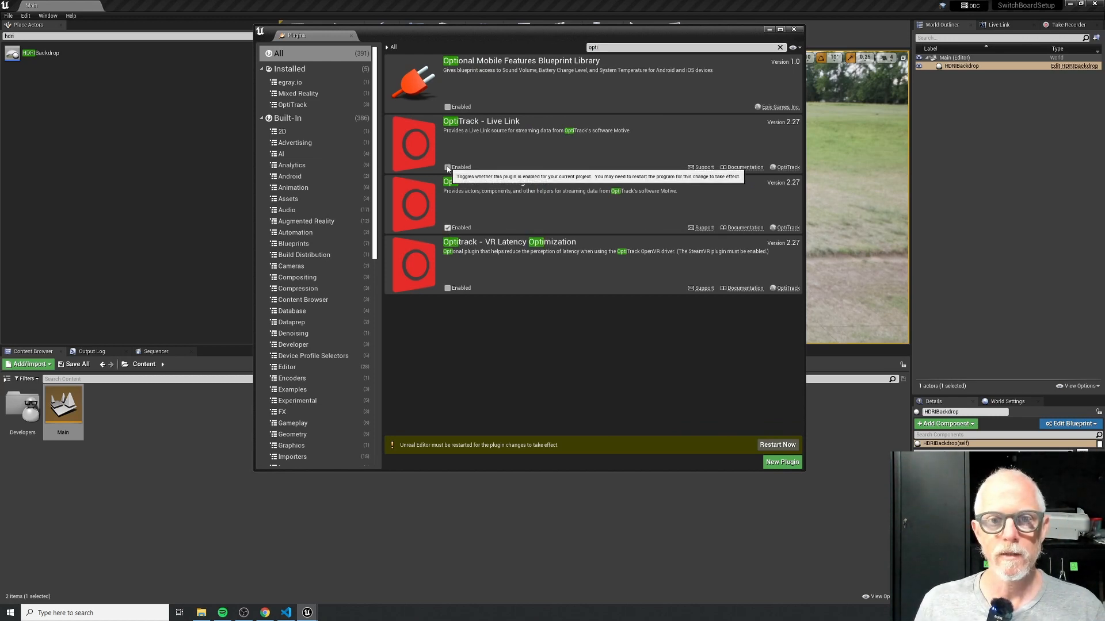
Recheck the setup notes in Visual Studio Code, restart the Unreal Editor to apply the plugin changes, and close the Plugins window
click(286, 613)
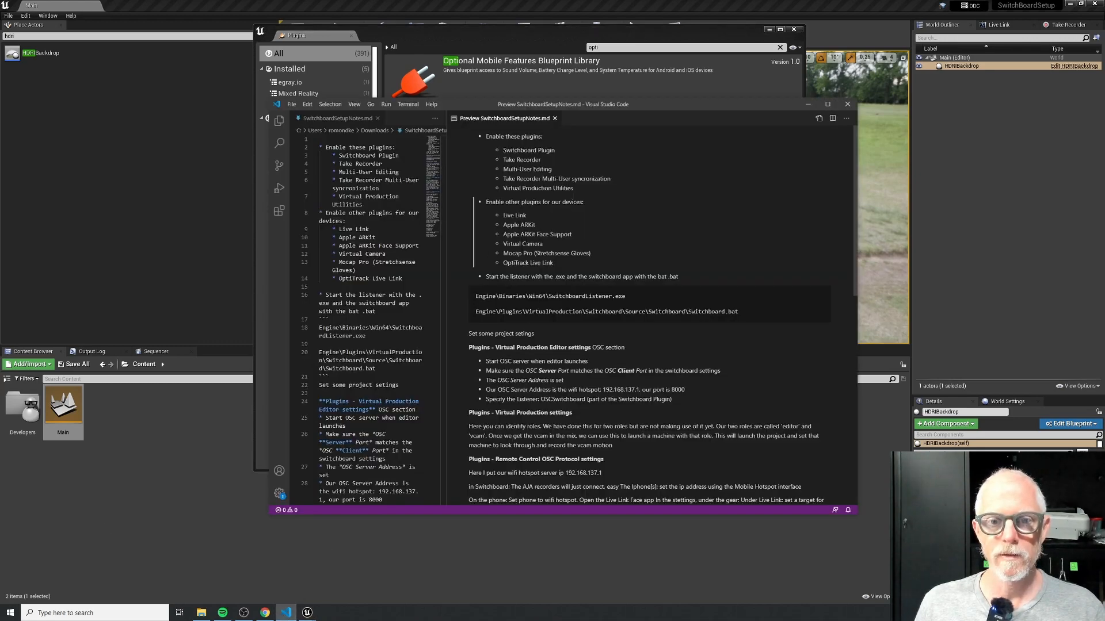
click(808, 104)
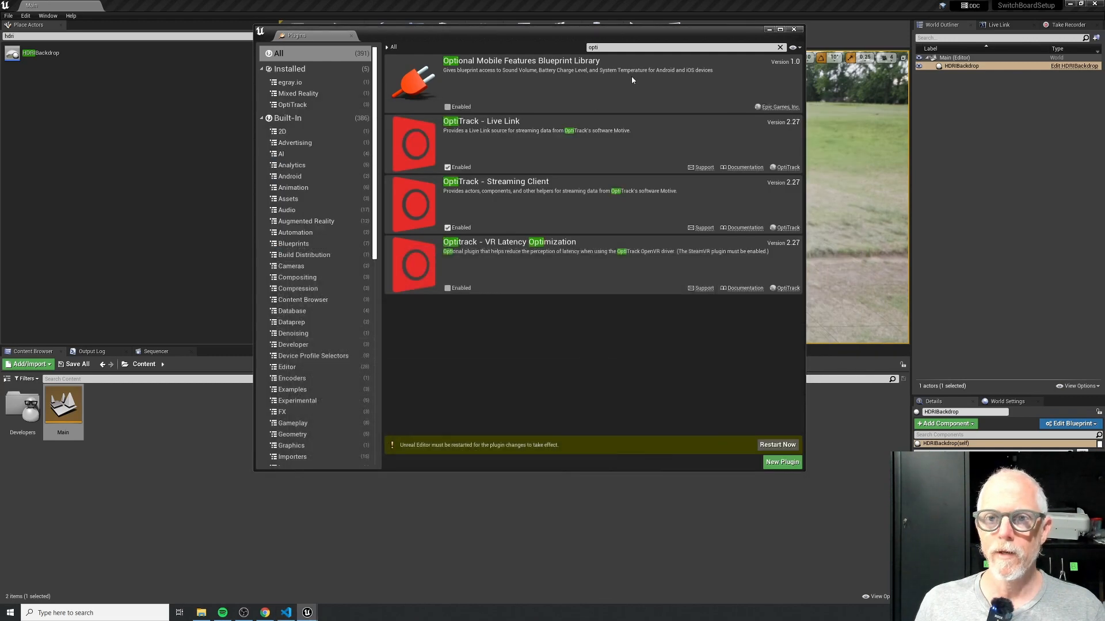
click(771, 445)
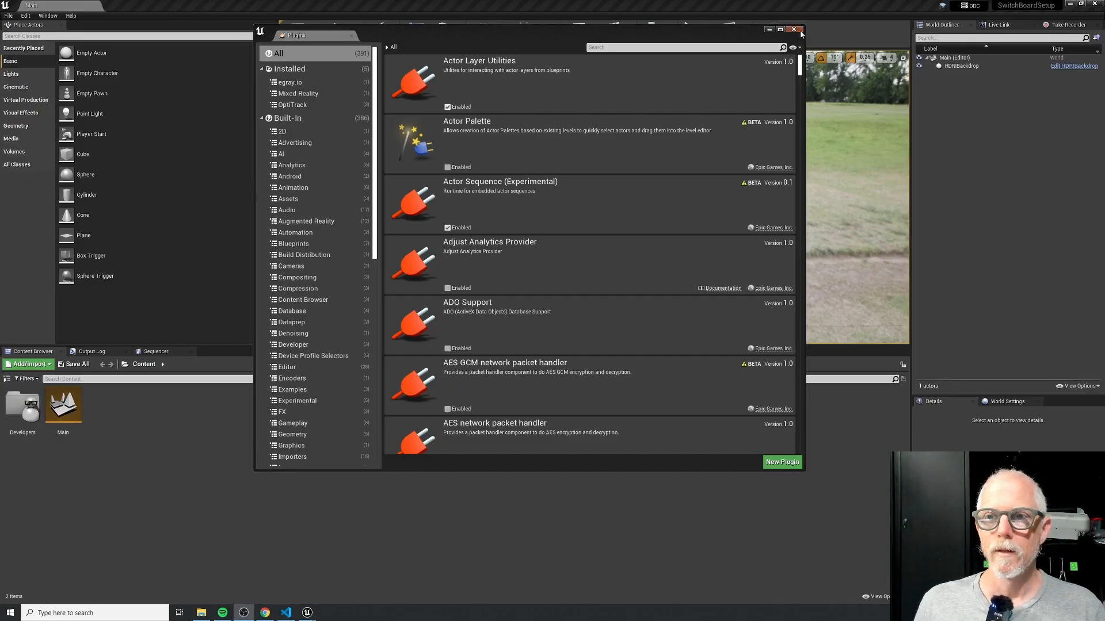
click(800, 33)
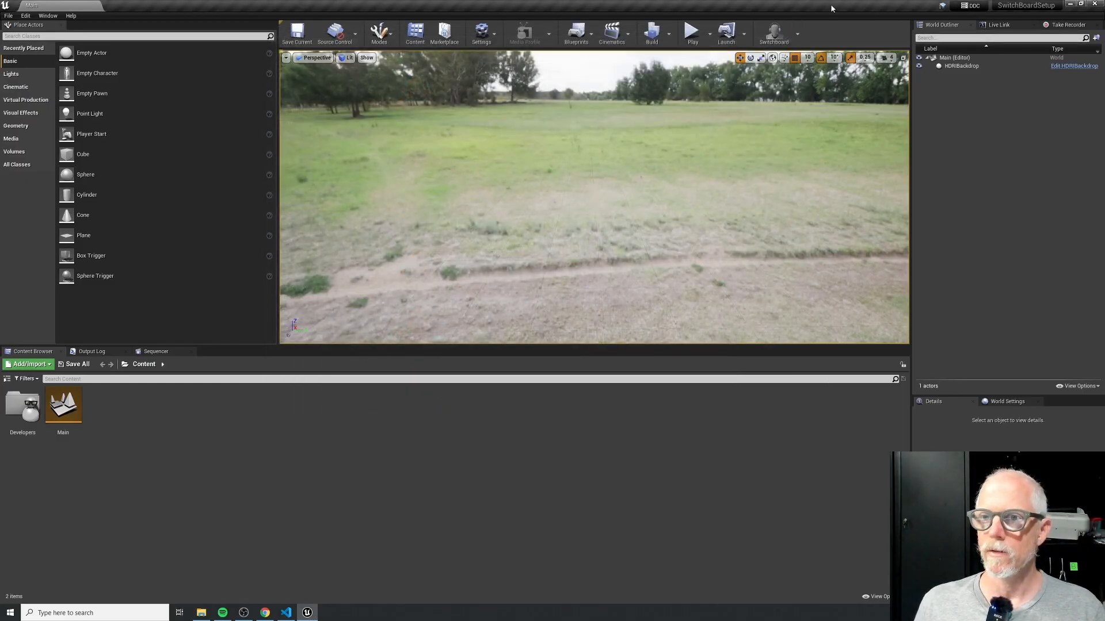
Launch SwitchboardListener from the editor and close its console window
click(796, 41)
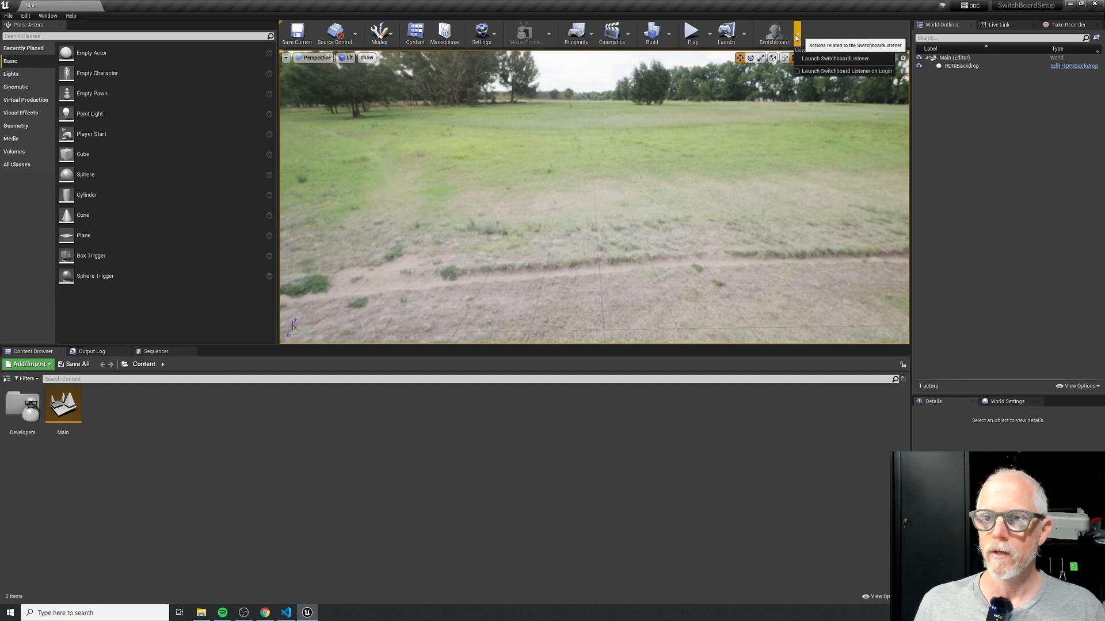
click(845, 59)
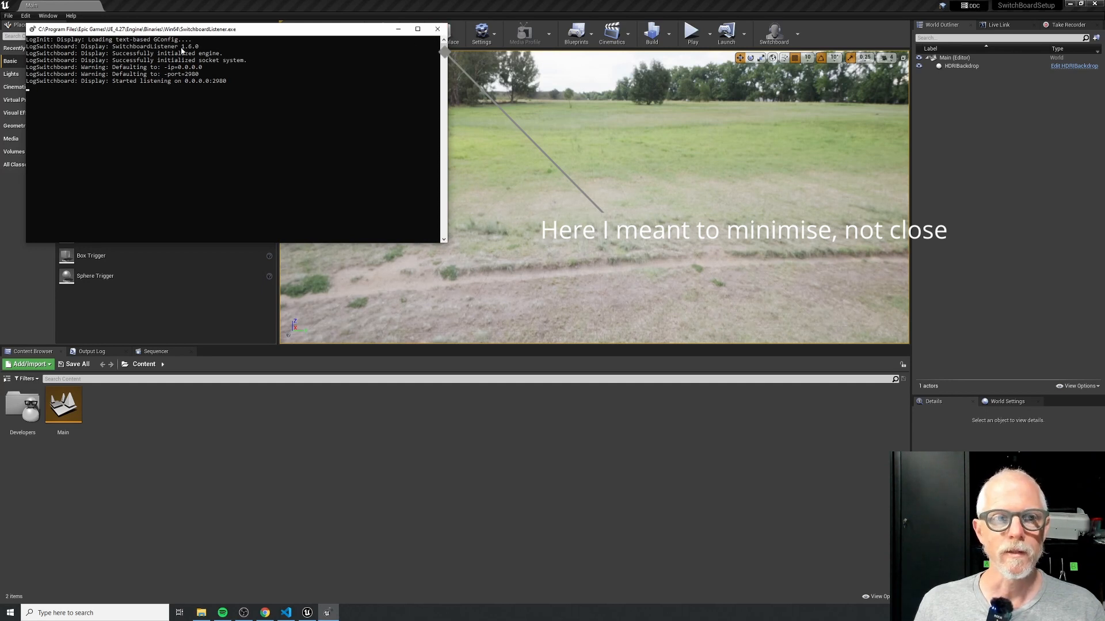
click(438, 29)
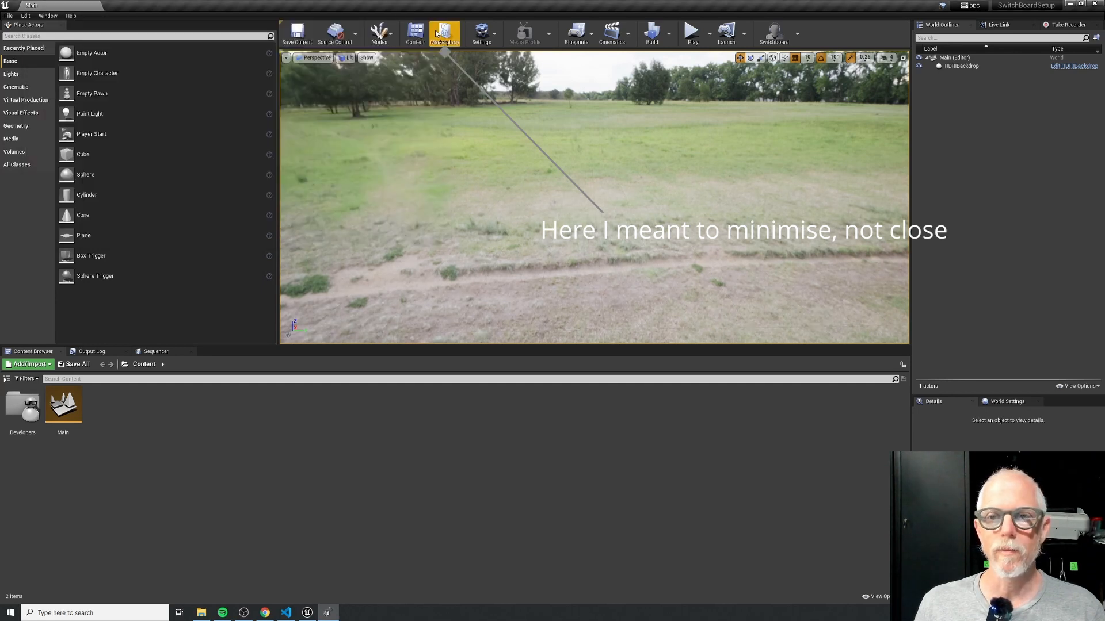
Open Switchboard and create a new configuration with config path SwitchBoardSetup for SwitchBoardSetup.uproject, using the UE_4.27 Engine directory
click(775, 36)
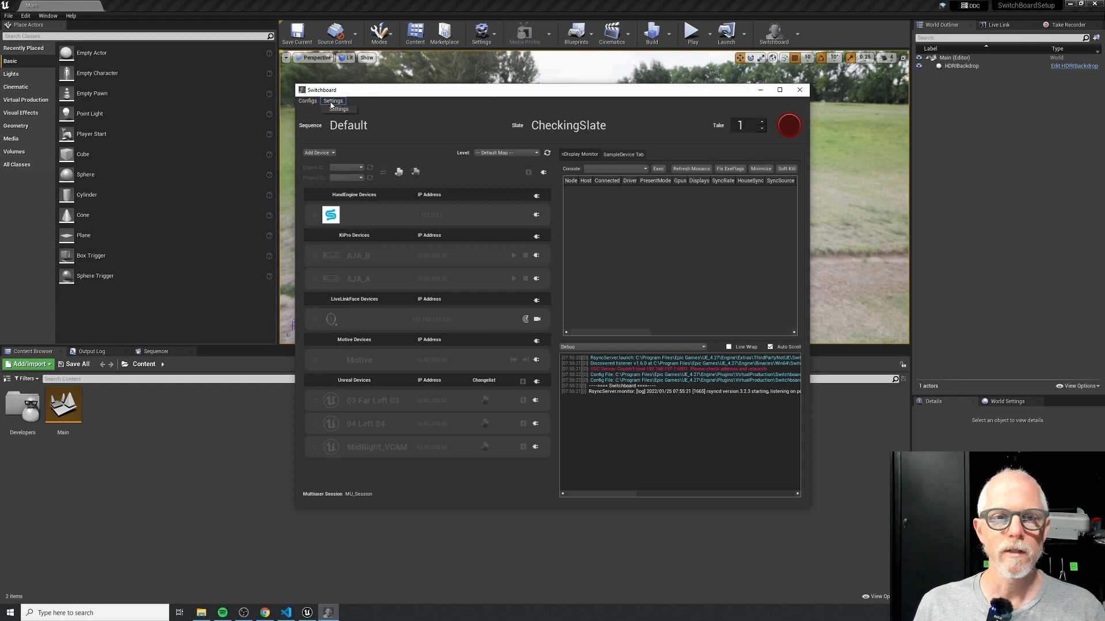
click(309, 101)
click(311, 102)
click(312, 103)
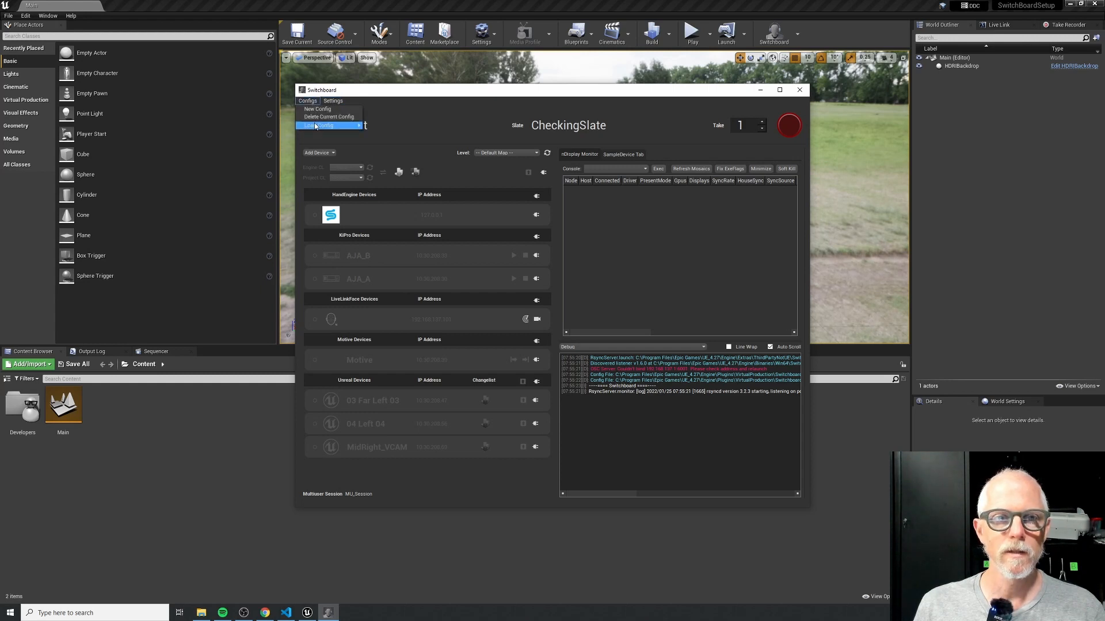
click(316, 109)
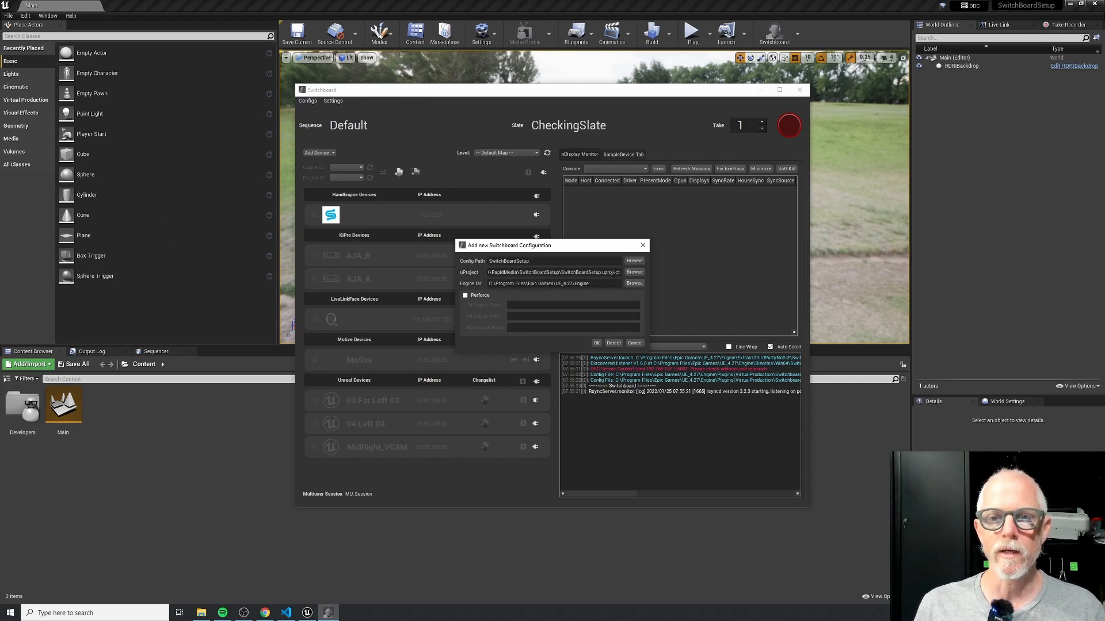
click(596, 343)
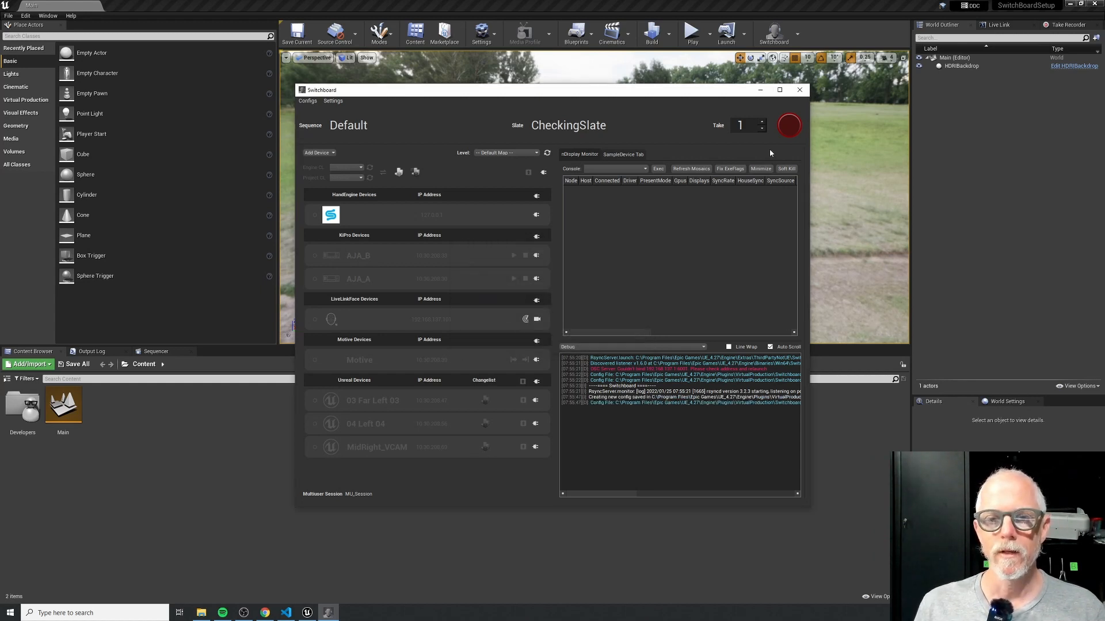
Close Switchboard and browse to the CaveAcademyStudio_427 project folder in File Explorer
click(799, 90)
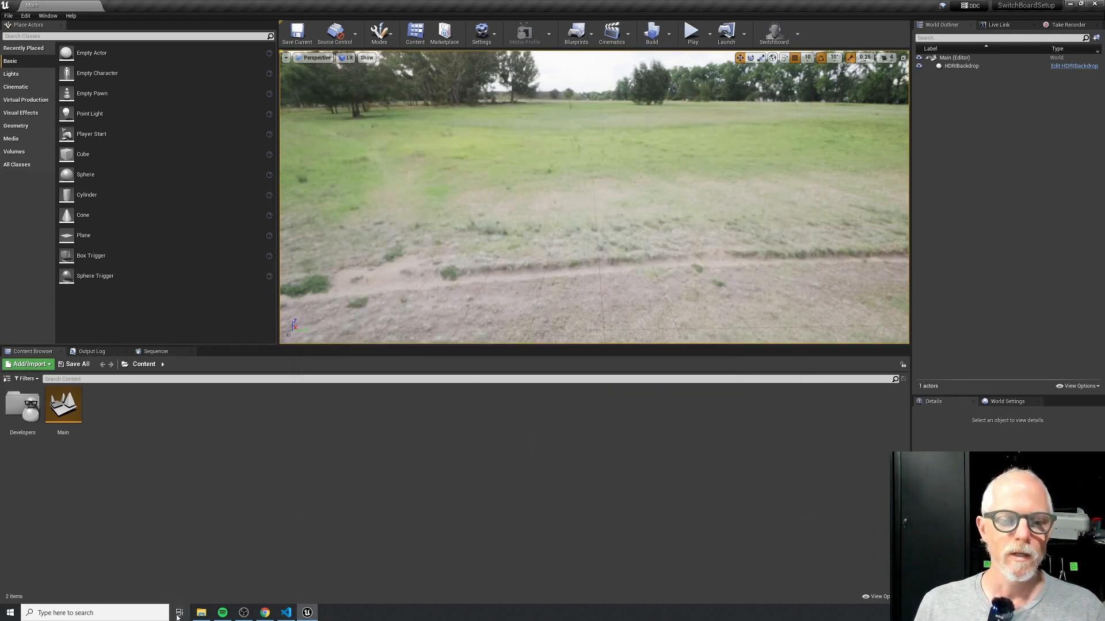
click(201, 612)
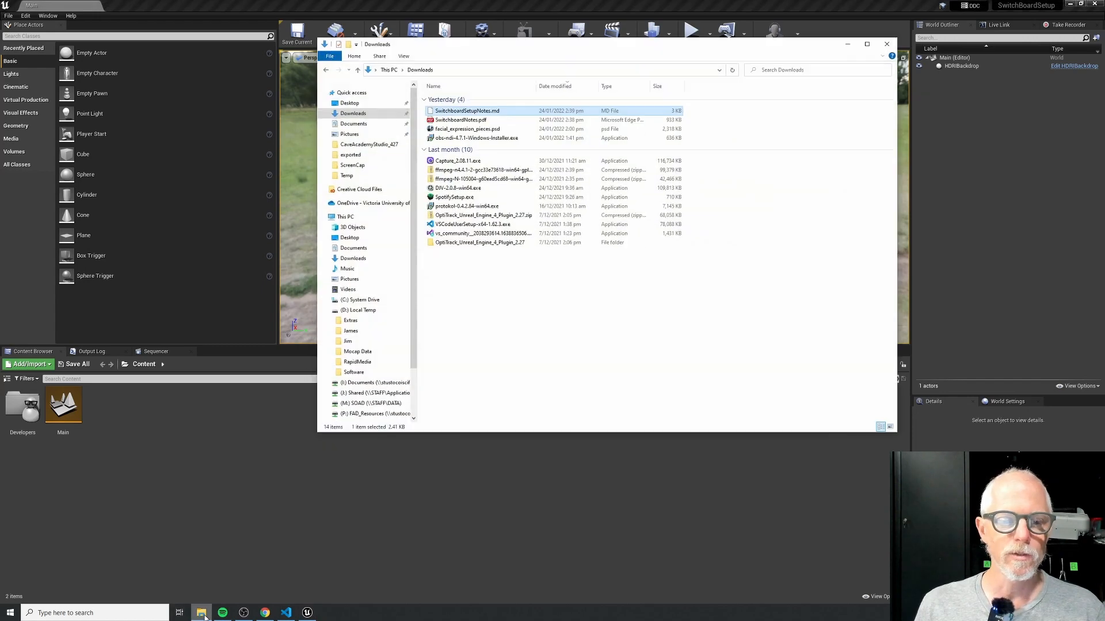
click(567, 339)
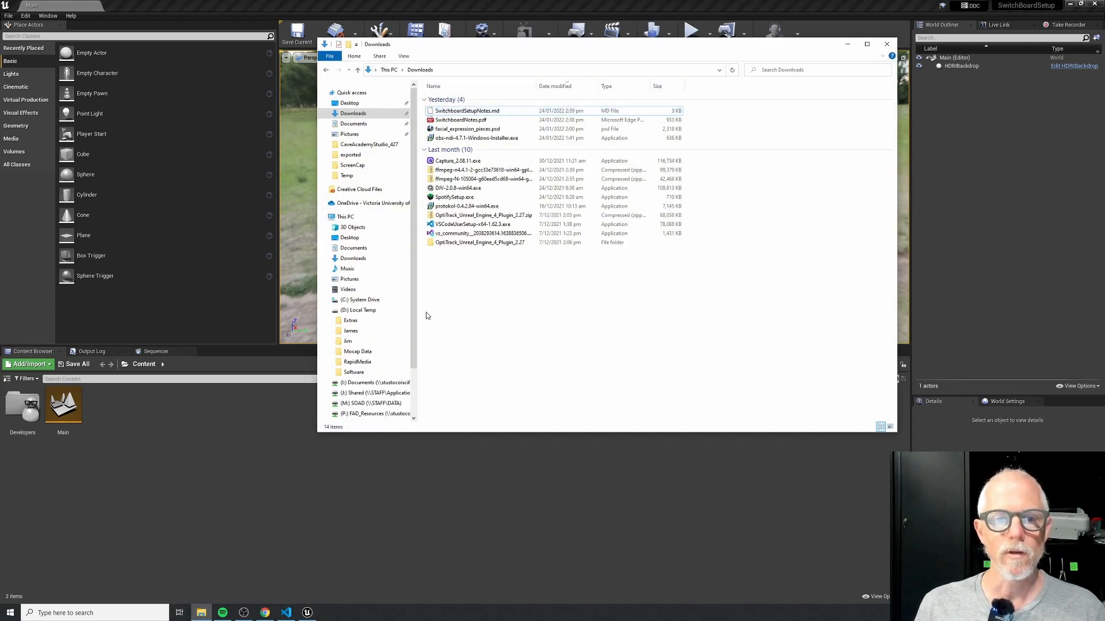
click(358, 145)
Open the file location of the switchboard.bat shortcut and relaunch Switchboard by running switchboard.bat from the engine's plugin folder
click(457, 234)
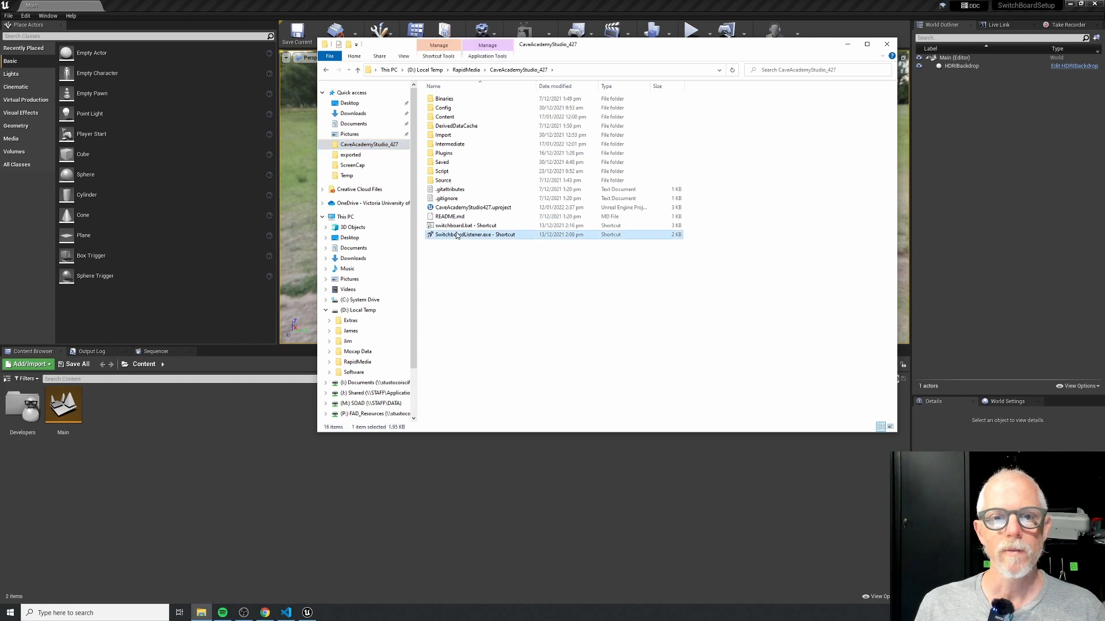
key(Up)
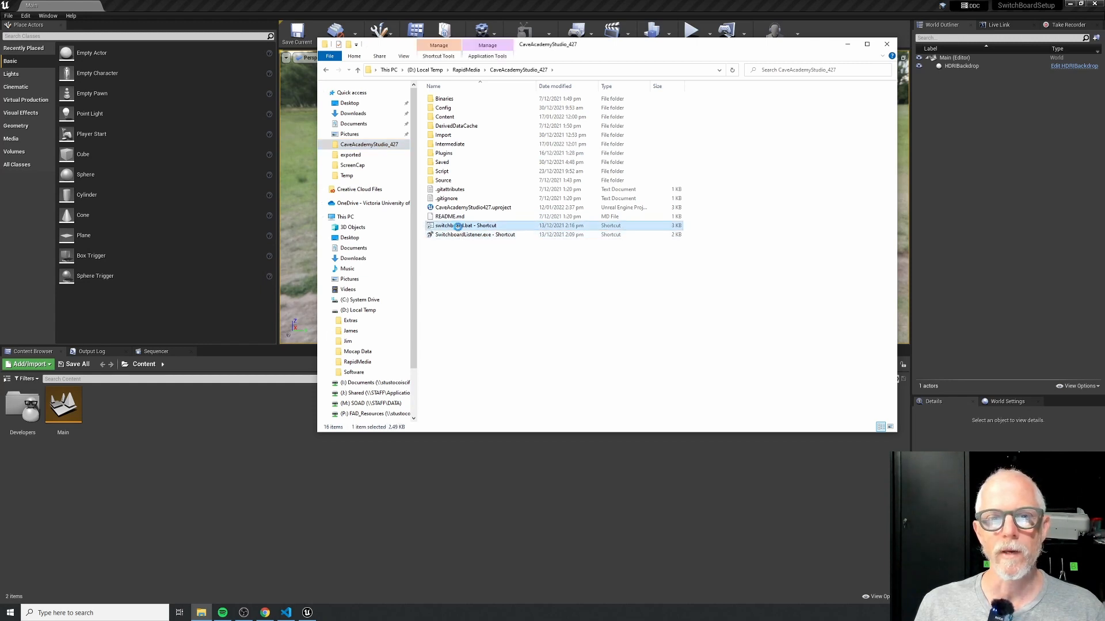
right_click(459, 229)
click(502, 253)
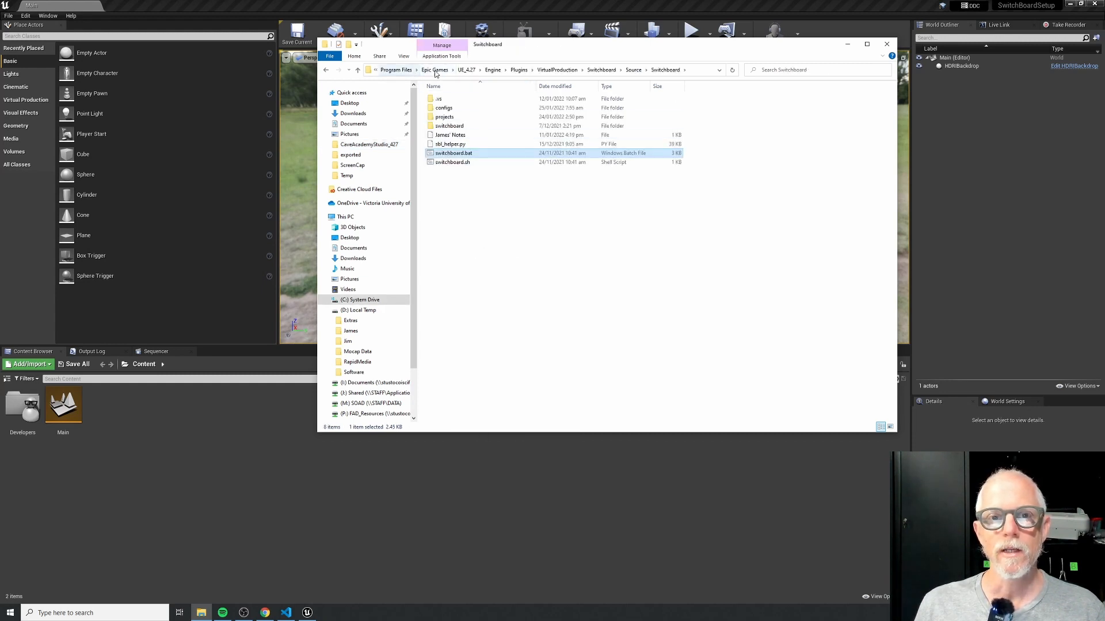
double_click(454, 153)
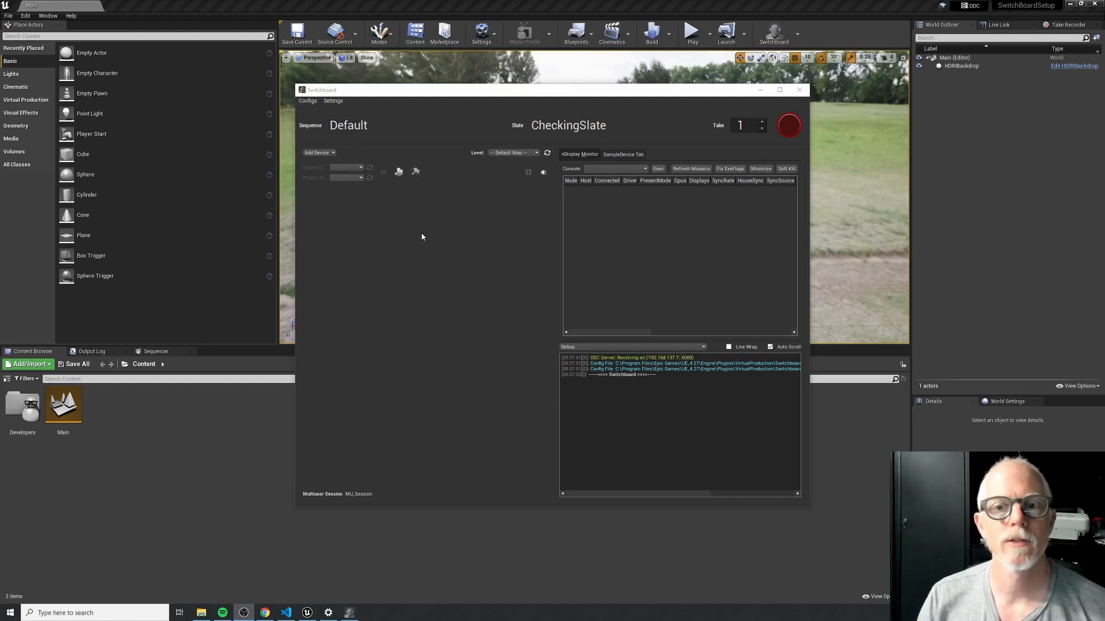
Add a KiPro device named AjaA with IP address 10.30.208.30, copied from the KiPro settings in the setup notes
click(323, 153)
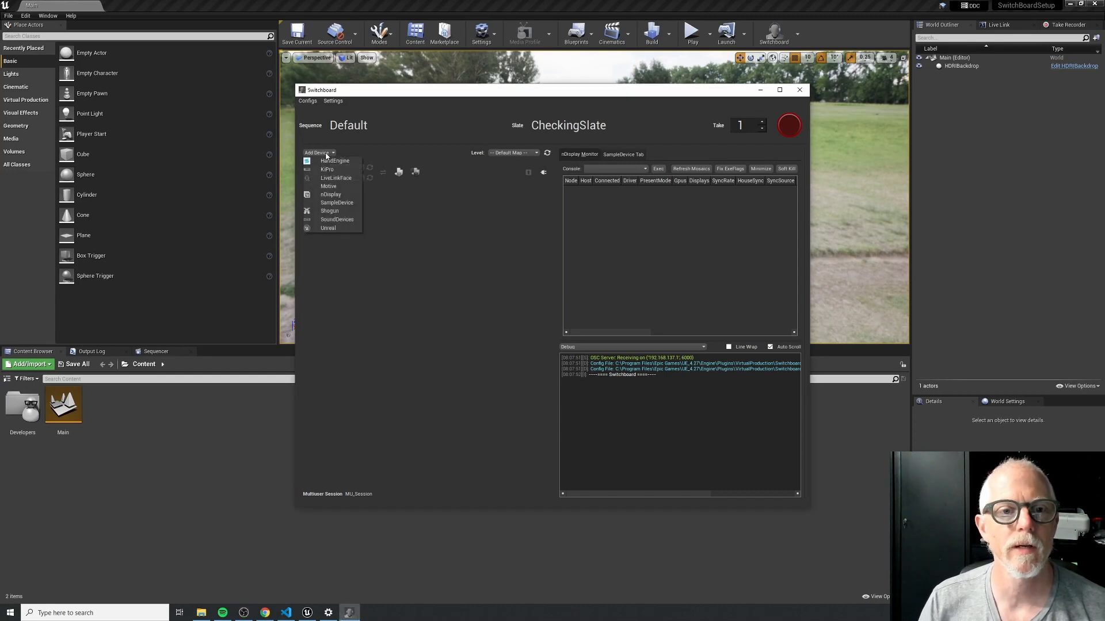
click(334, 171)
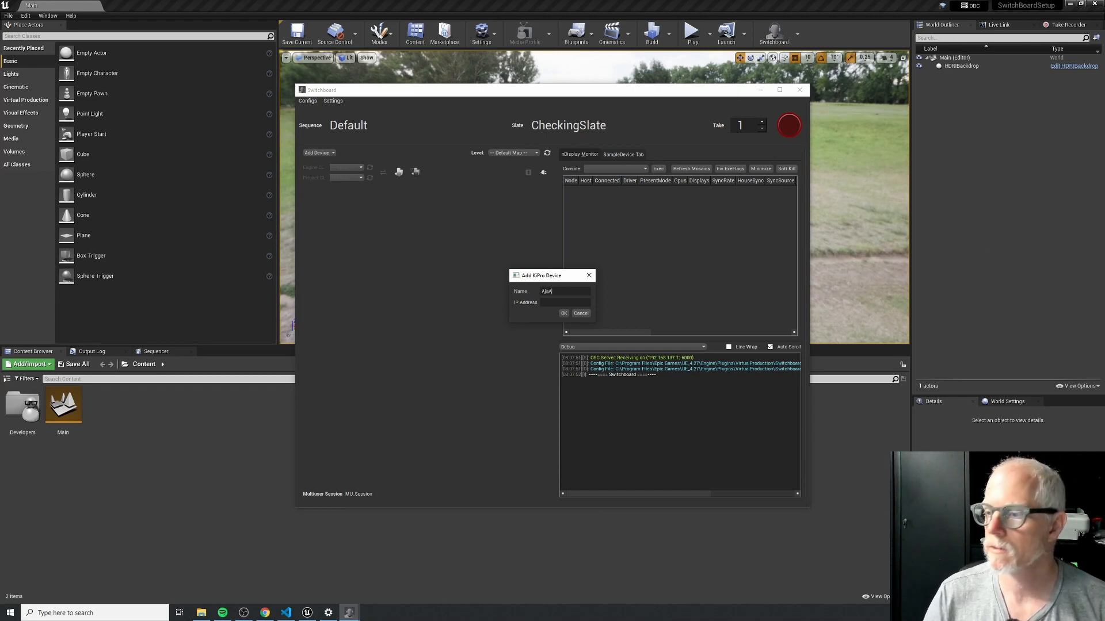
click(286, 613)
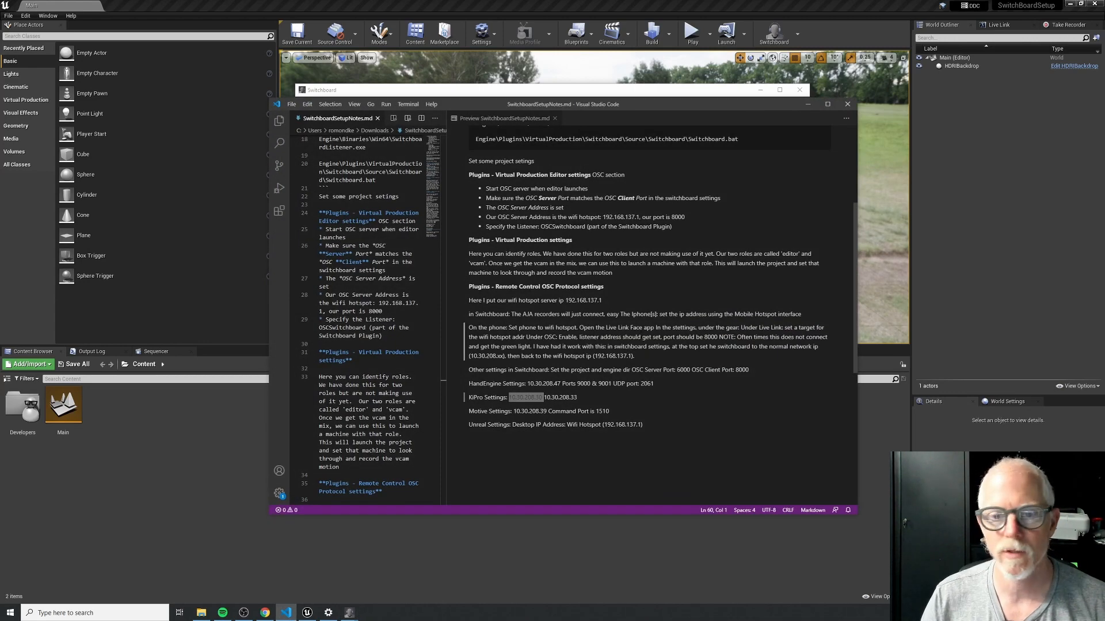
click(532, 398)
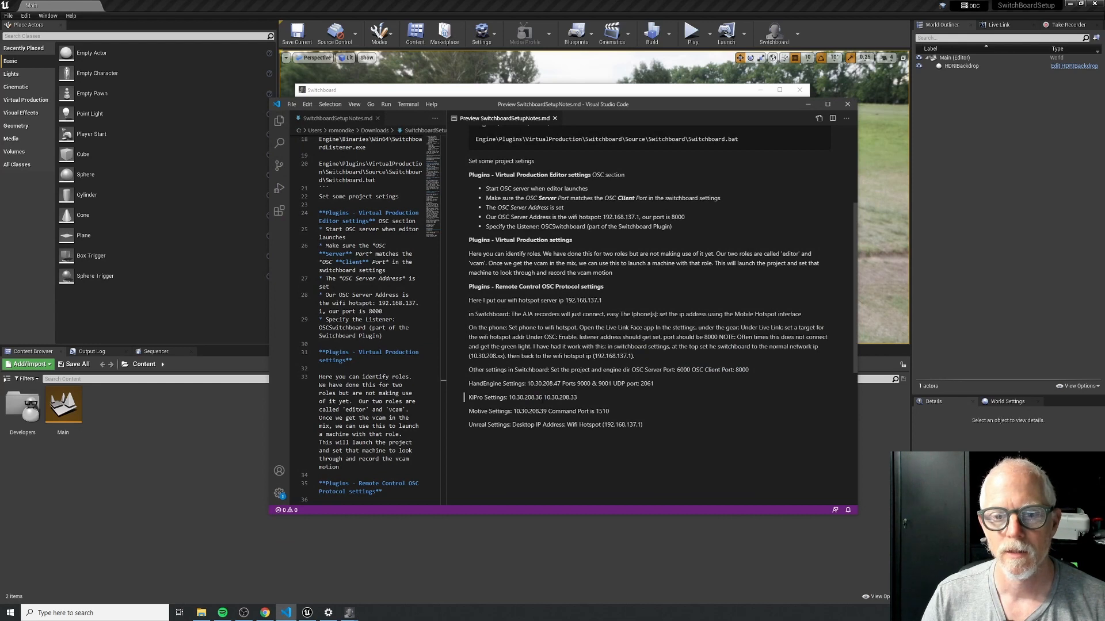
drag(542, 398, 509, 398)
key(ctrl+c)
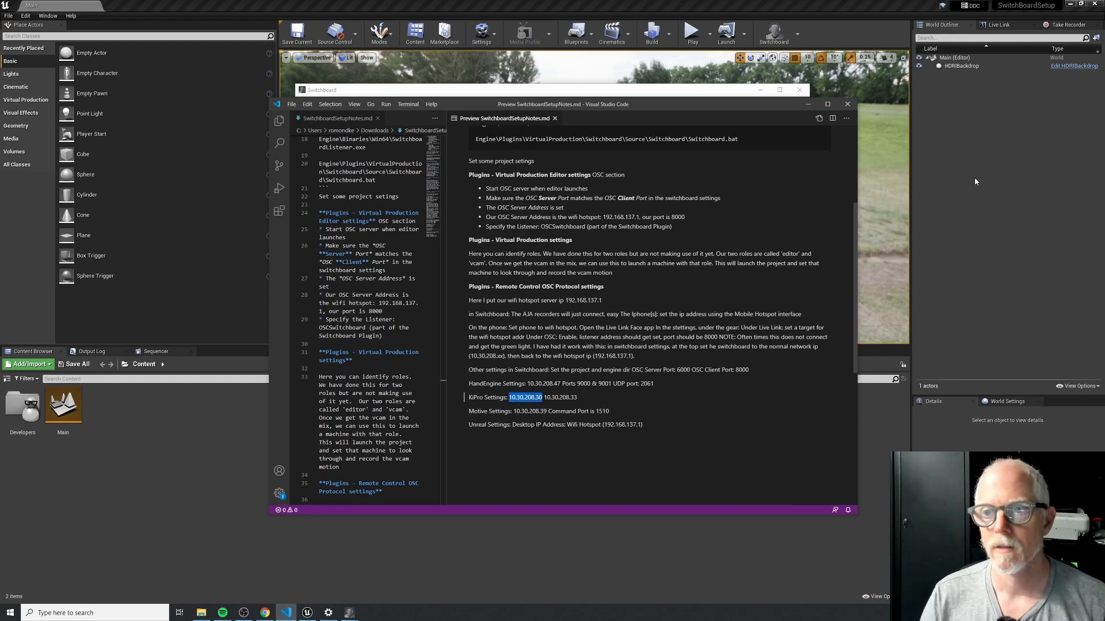
click(694, 90)
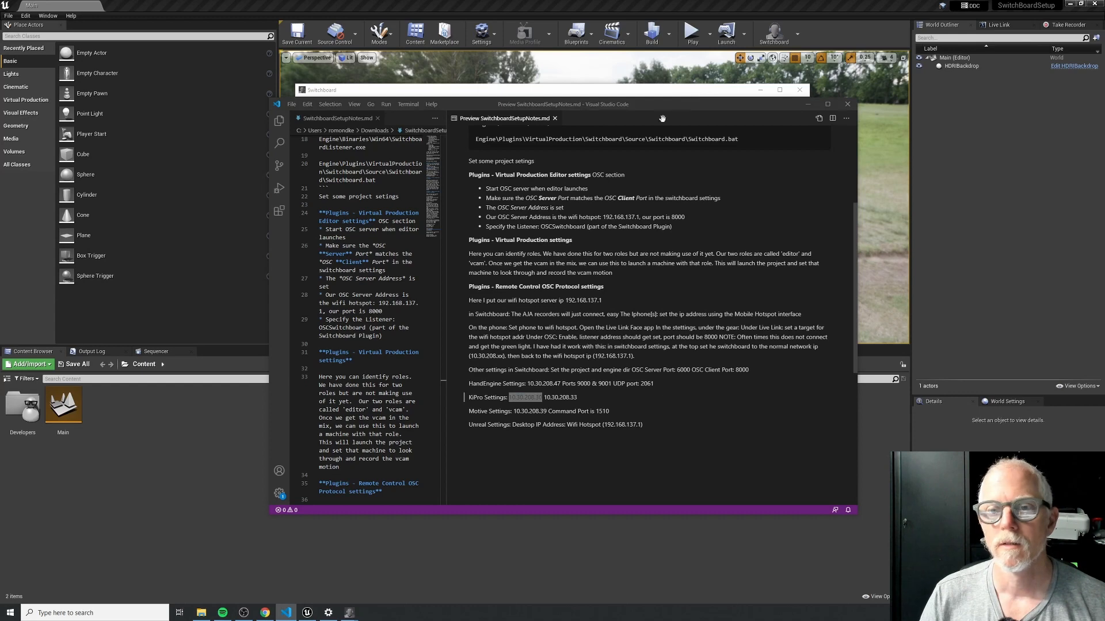
click(808, 104)
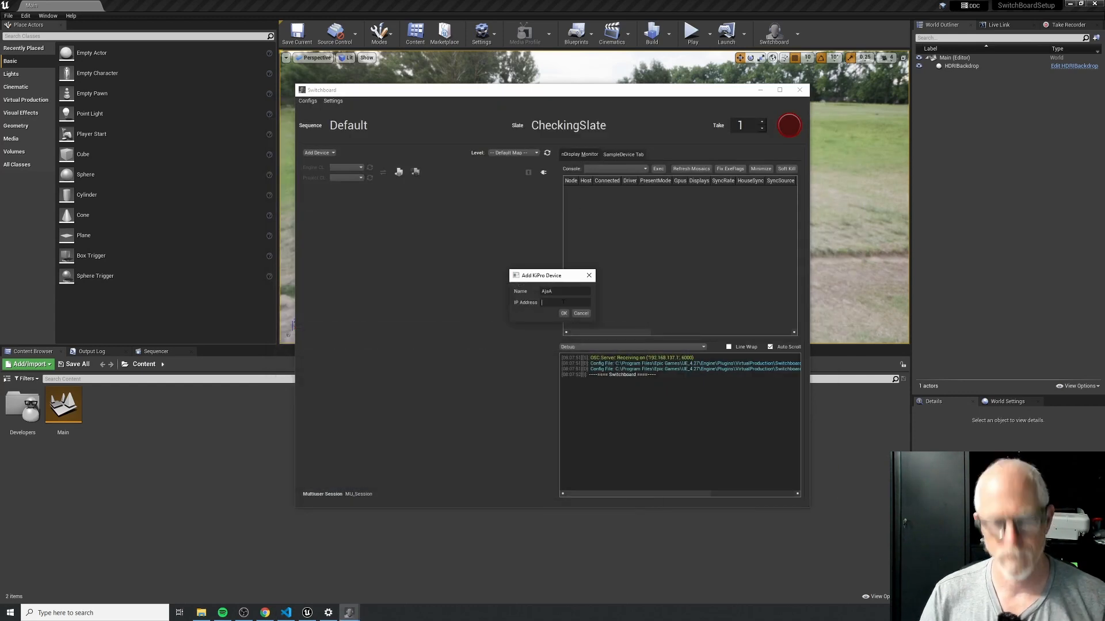
key(ctrl+v)
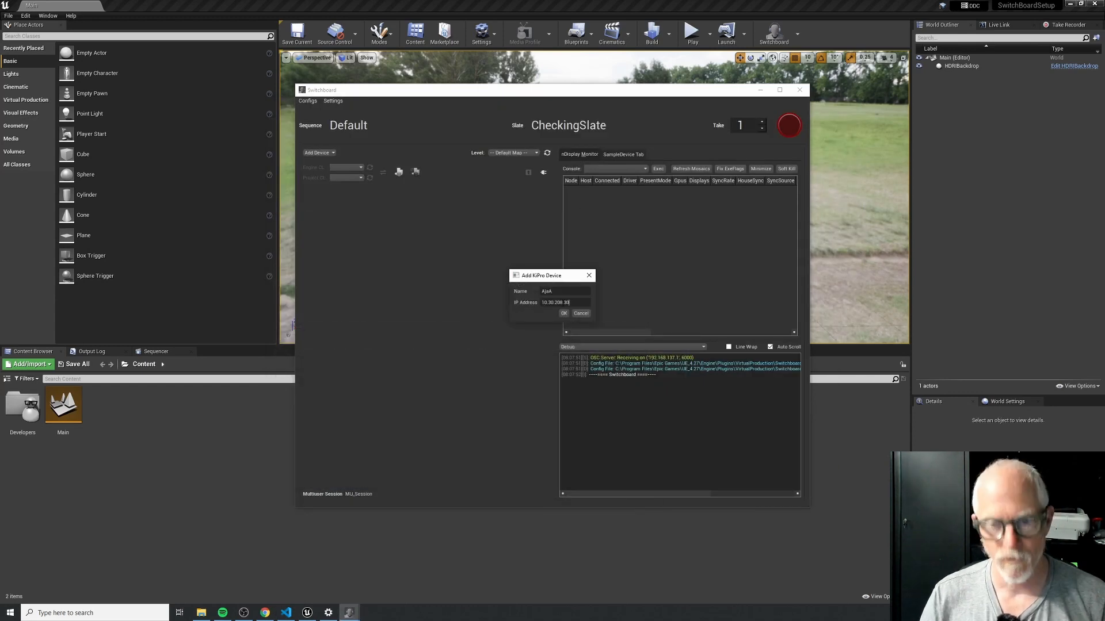
click(564, 315)
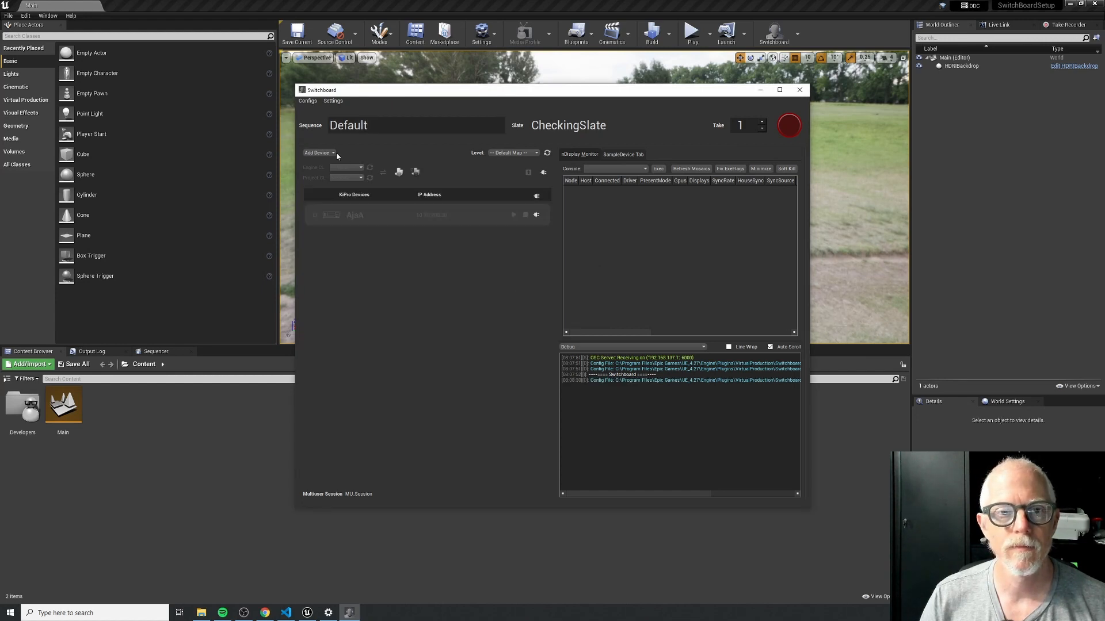
Add a second KiPro device named AjaB with IP address 10.30.208.33, and connect both KiPro recorders
click(319, 153)
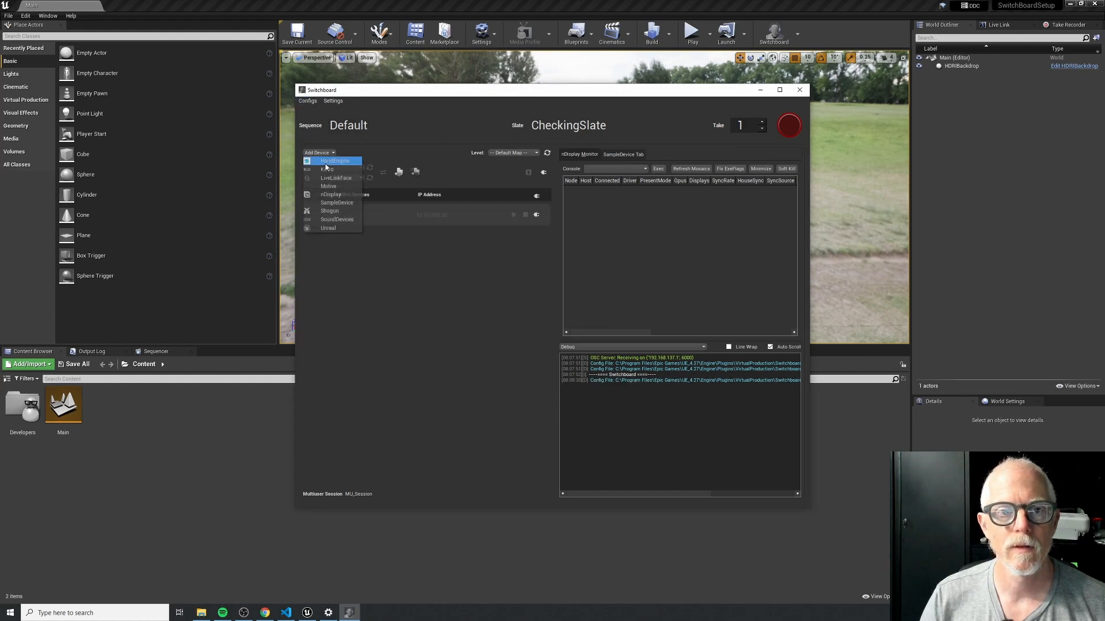
click(322, 165)
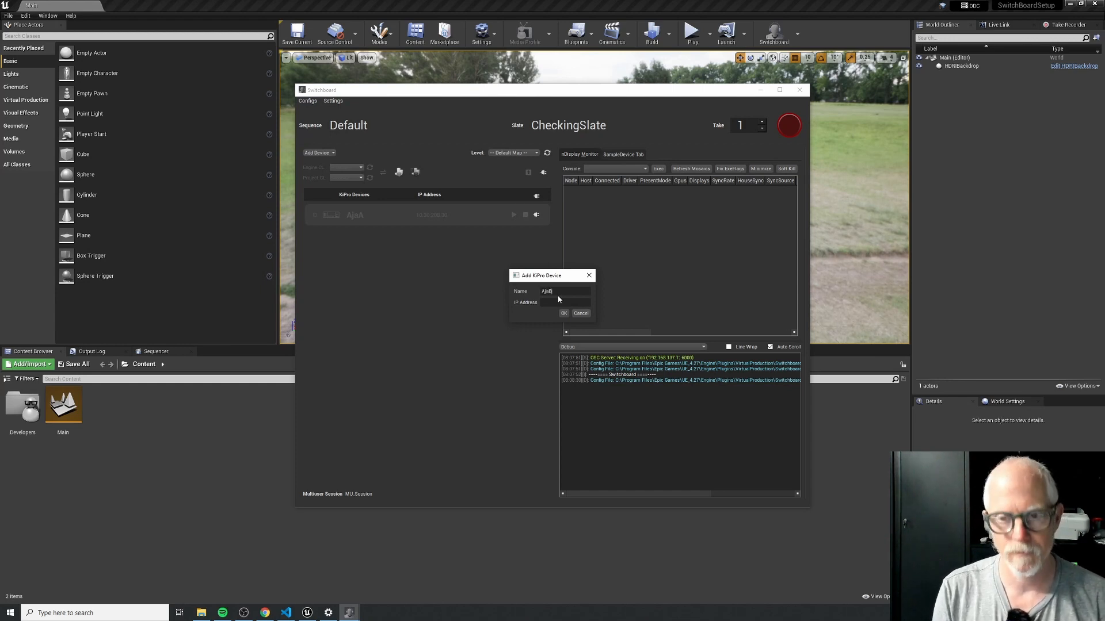
key(ctrl+v)
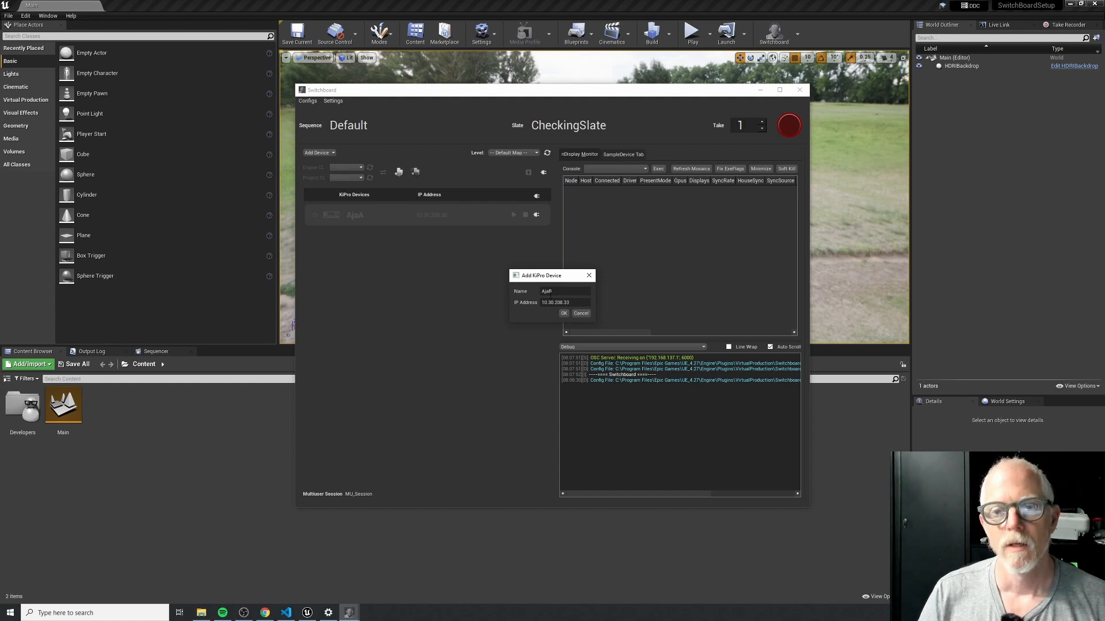
key(Return)
click(424, 234)
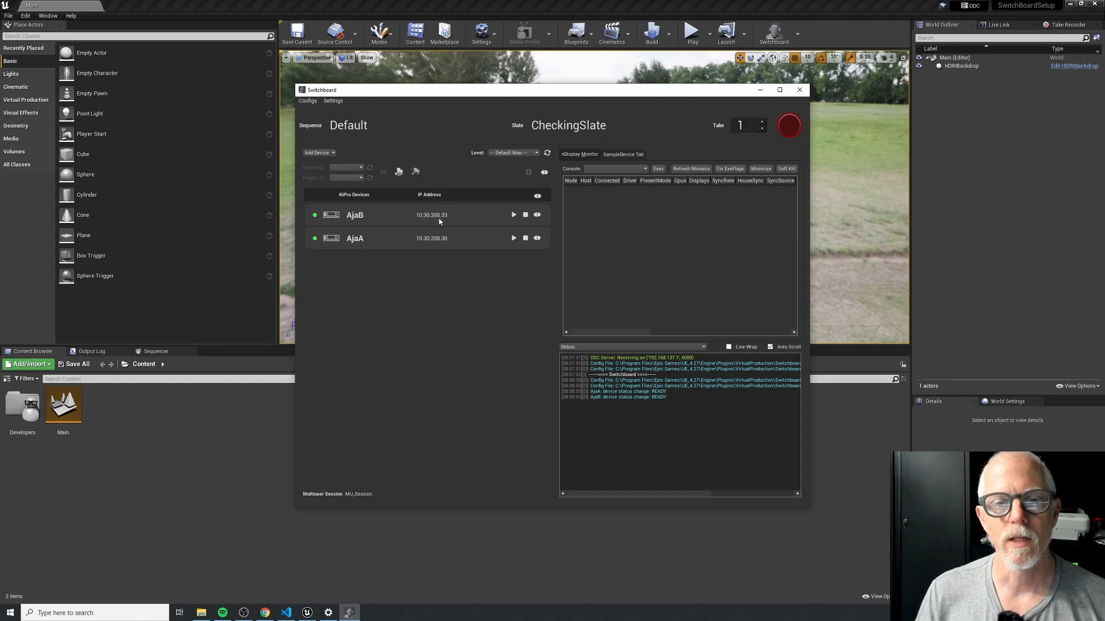
Add a LiveLinkFace device named iPhone with IP address 192.168.137.7, copied from the unknown device in the Windows mobile hotspot settings
click(316, 152)
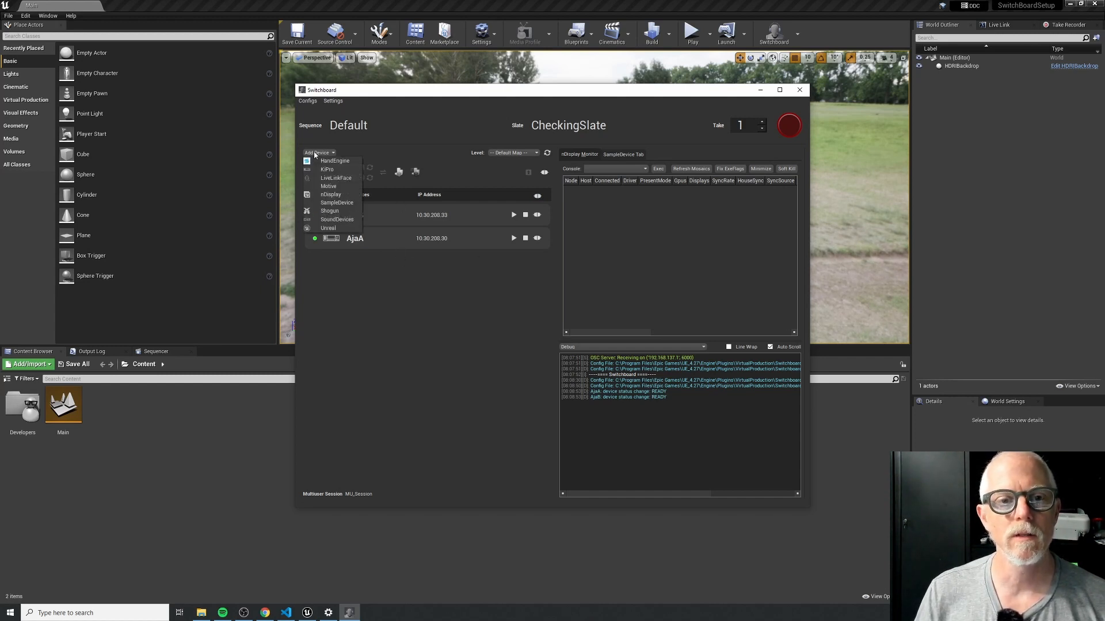
click(337, 179)
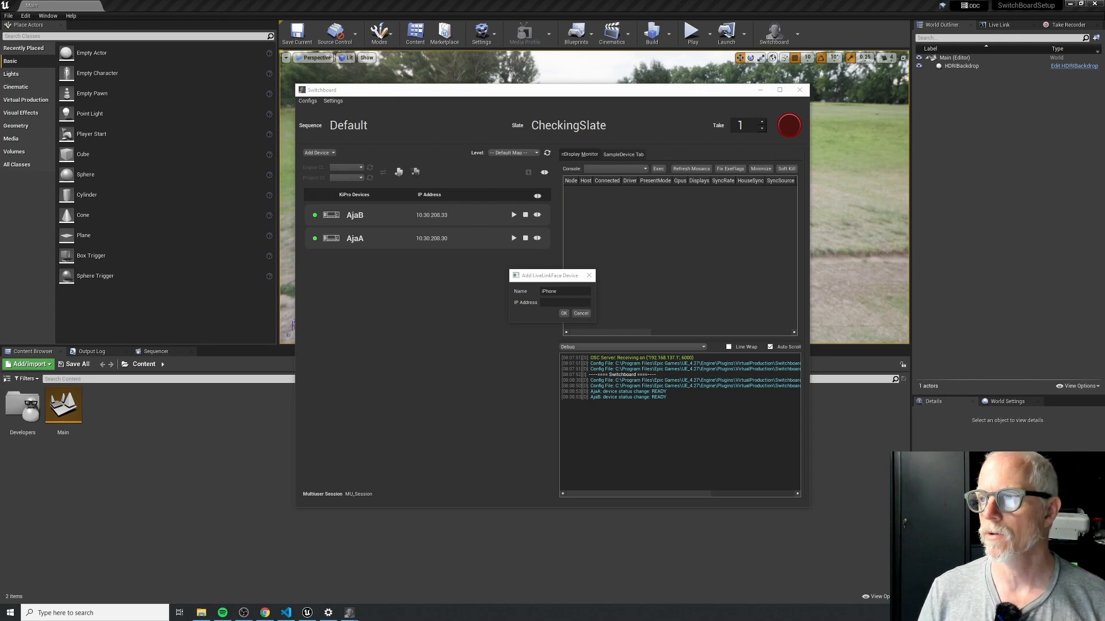
drag(1104, 84, 843, 108)
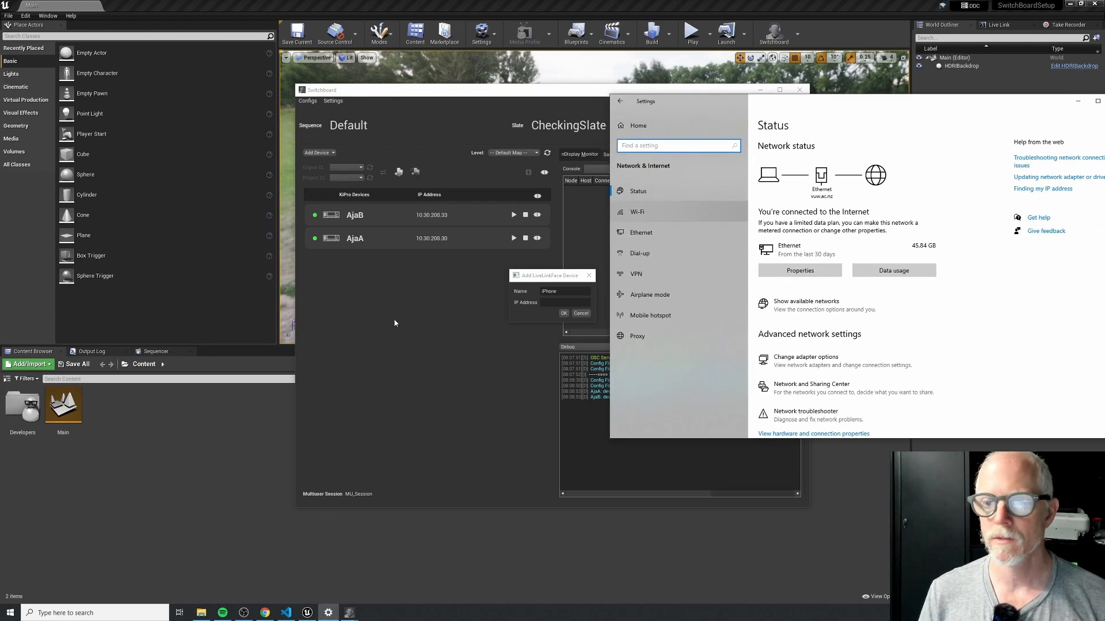
click(650, 316)
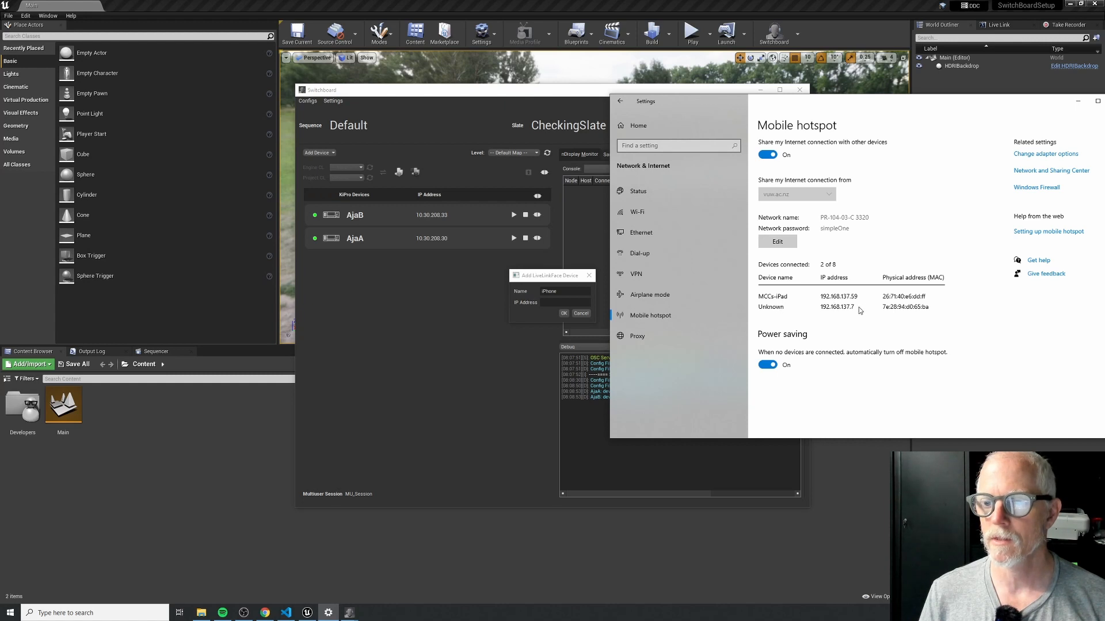
drag(857, 308, 821, 308)
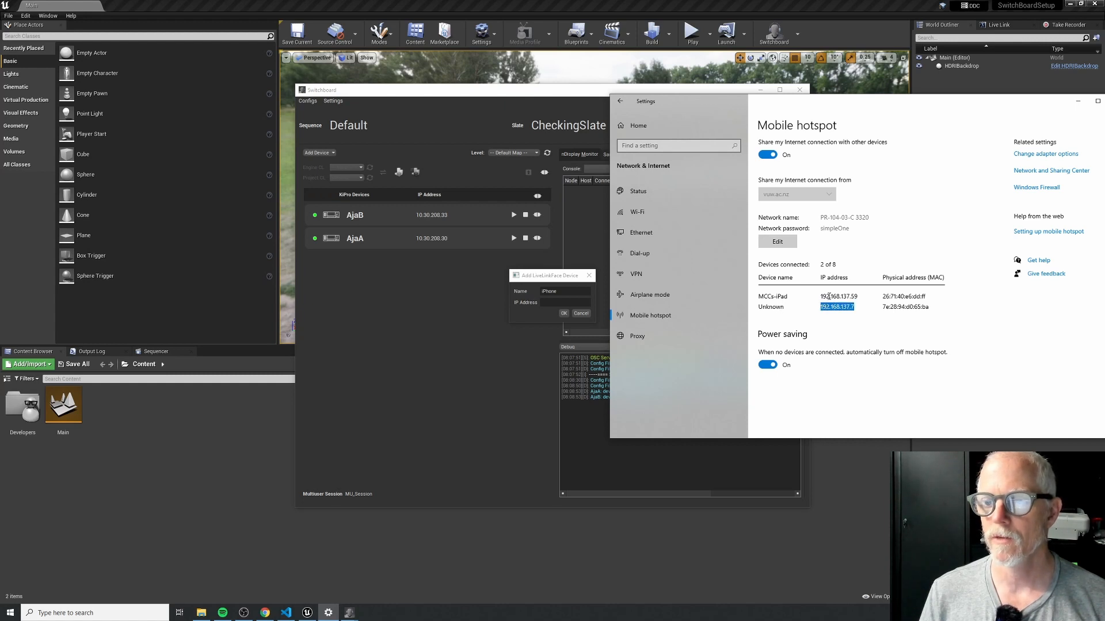
right_click(837, 306)
click(844, 316)
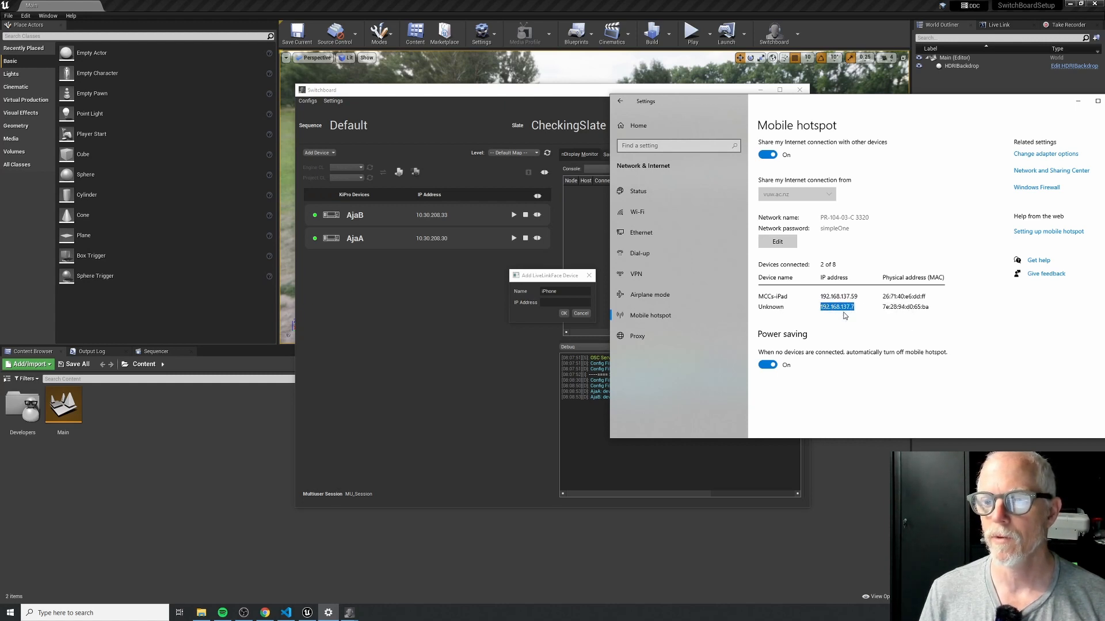
drag(744, 102, 1104, 109)
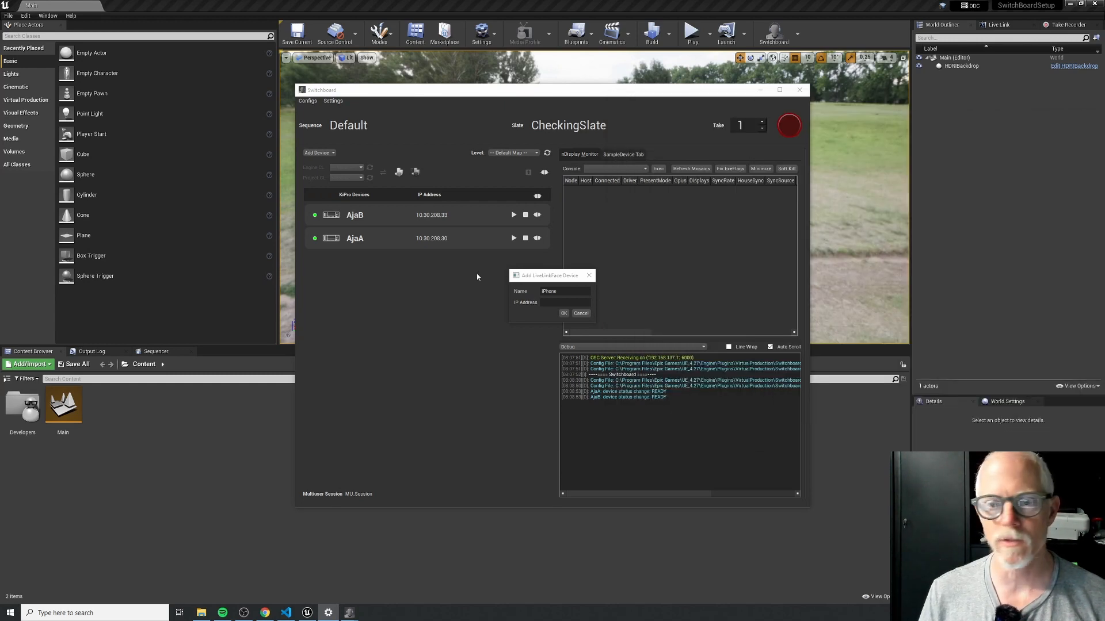
click(563, 303)
key(ctrl+v)
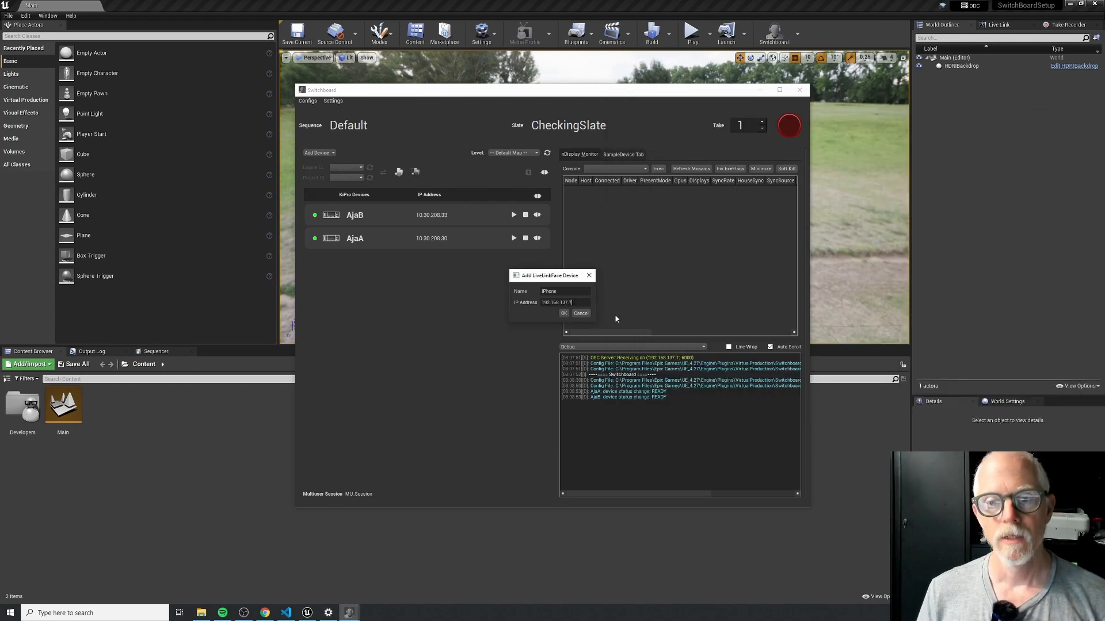
click(564, 314)
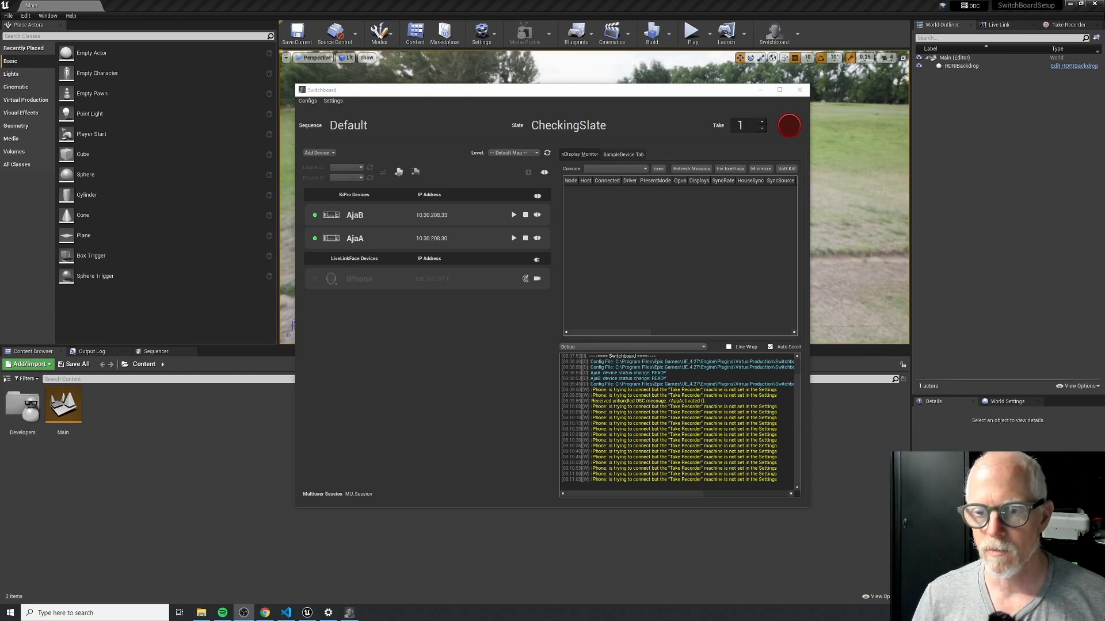
Highlight the repeated iPhone "Take Recorder" machine warnings in the Switchboard log
drag(760, 407, 593, 408)
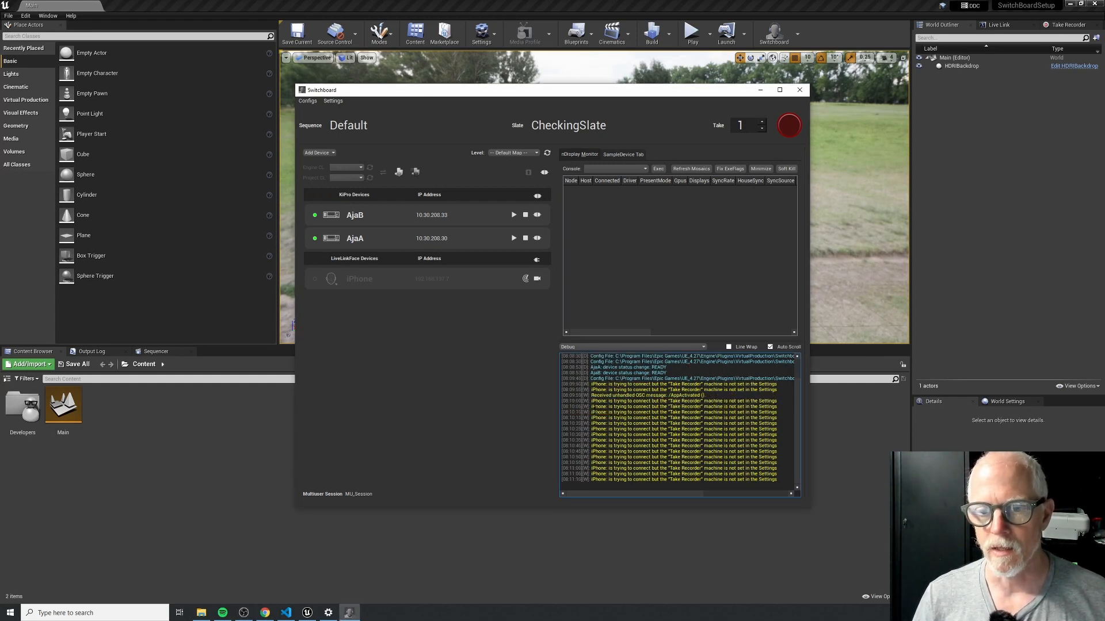
drag(777, 475, 606, 407)
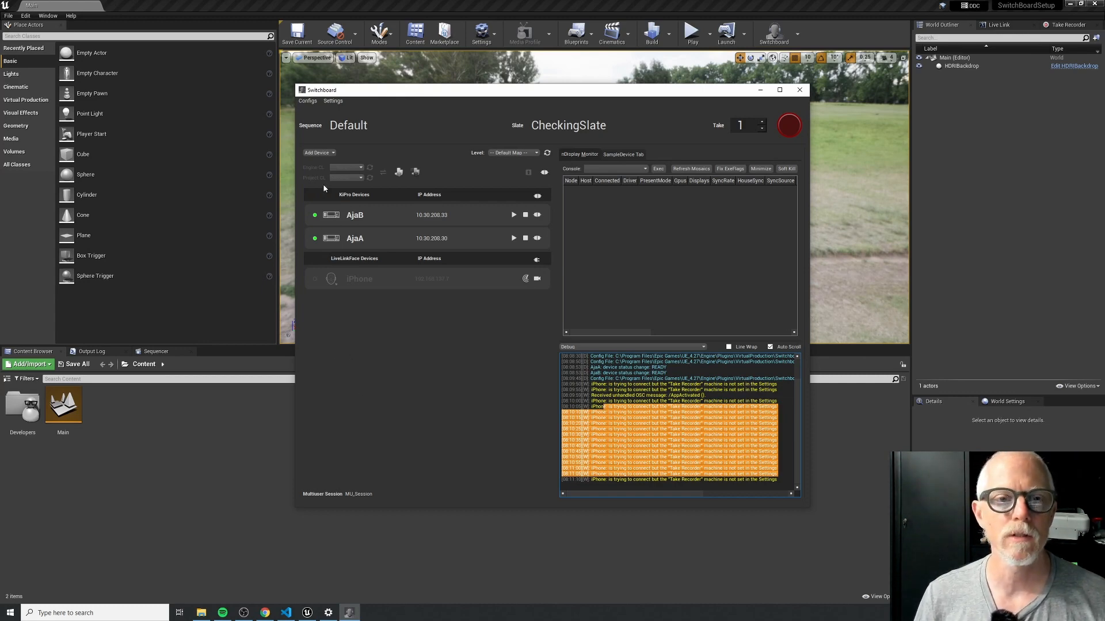
Add an Unreal device named 03 Desktop with IP address 192.168.137.1
click(318, 153)
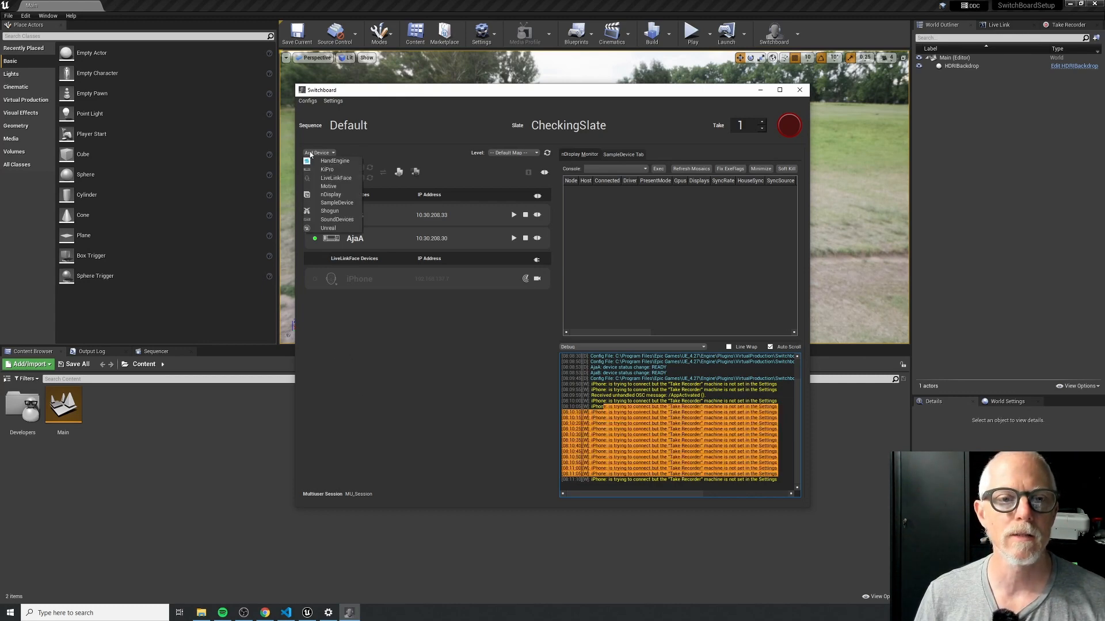
click(329, 228)
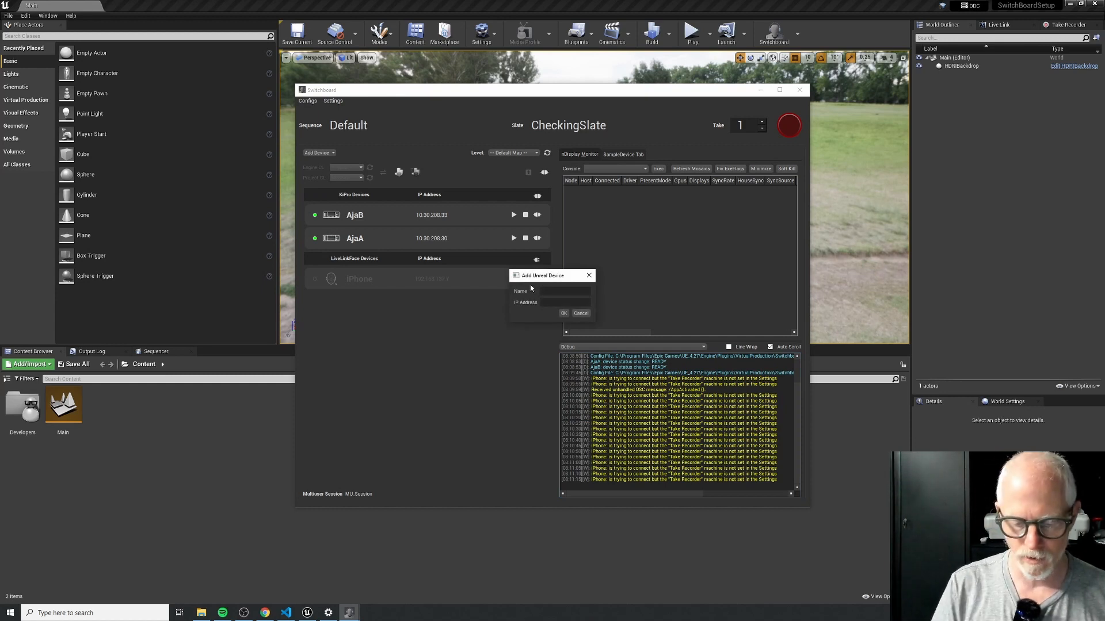
text(03 D)
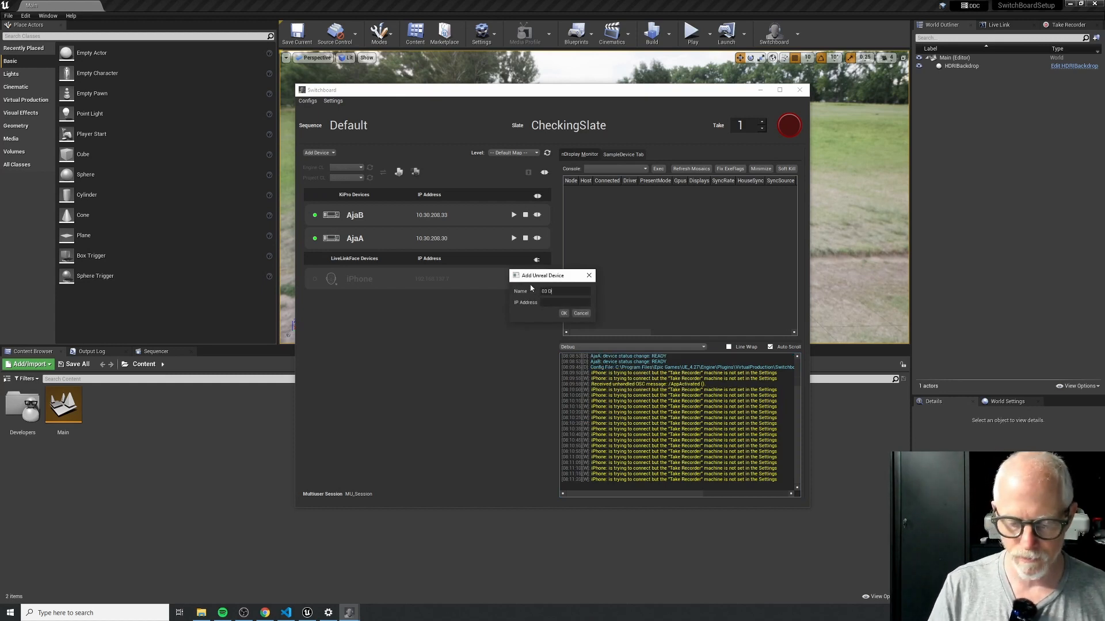
text(esktop)
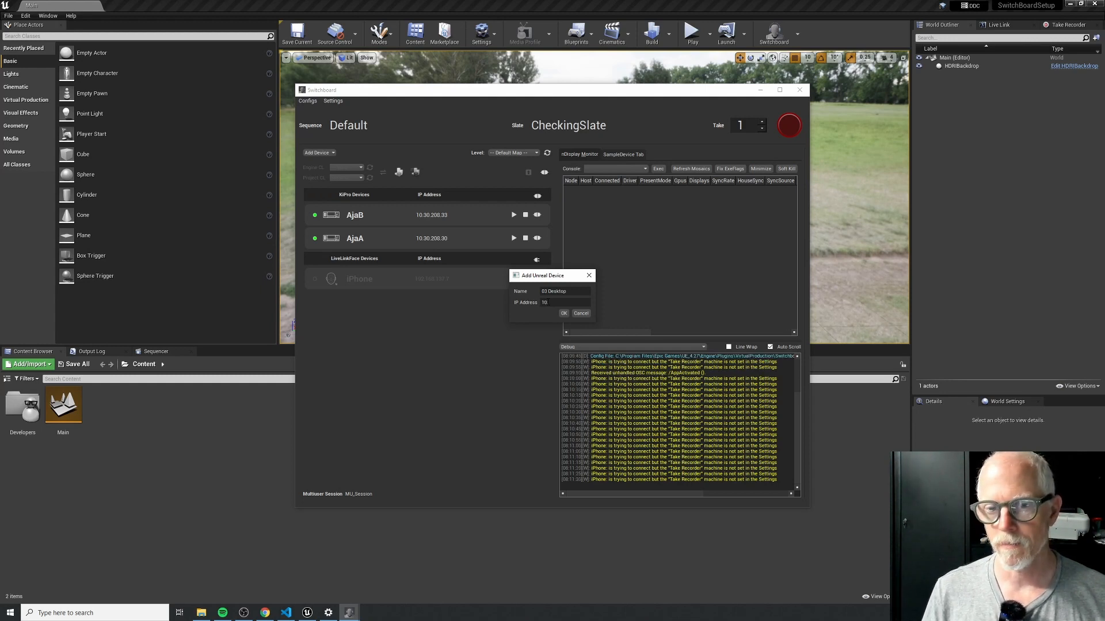
key(BackSpace)
key(BackSpace)
key(BackSpace)
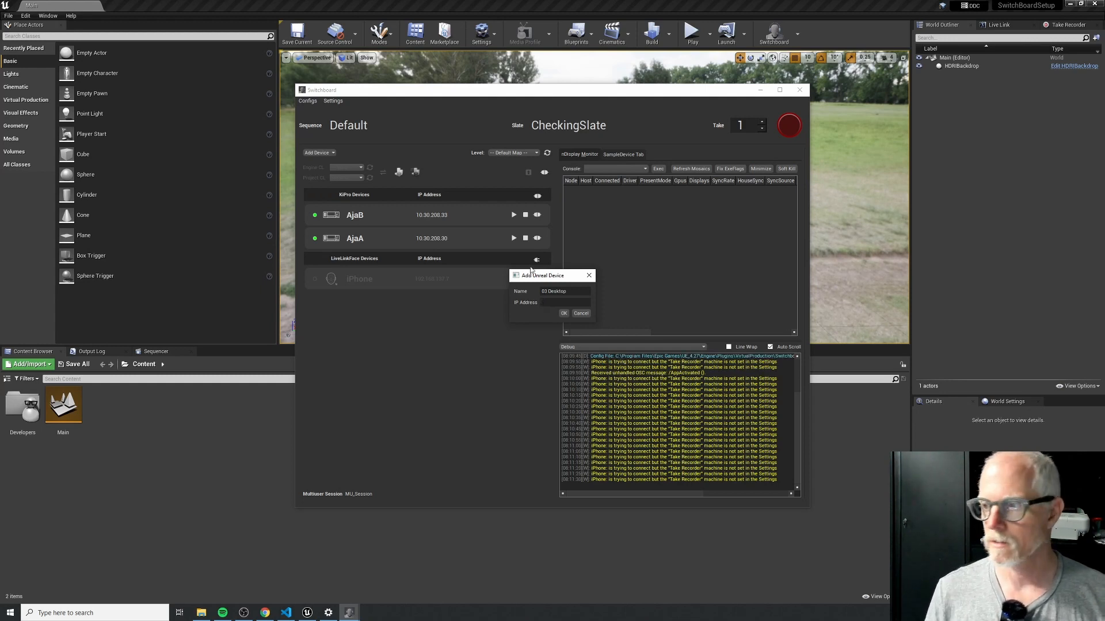
text(19)
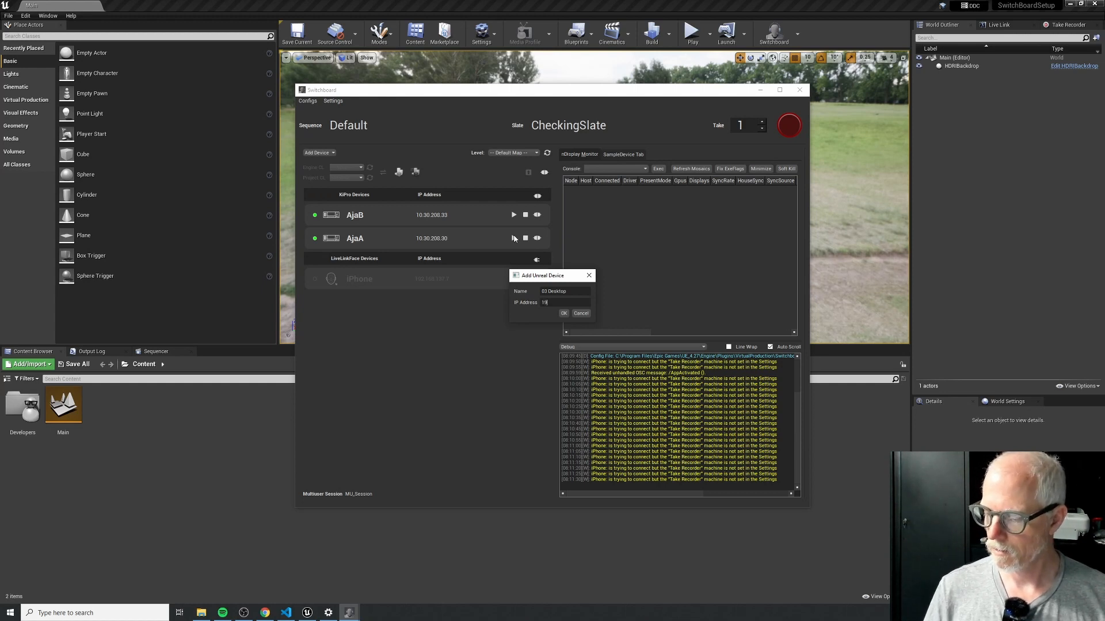
text(2)
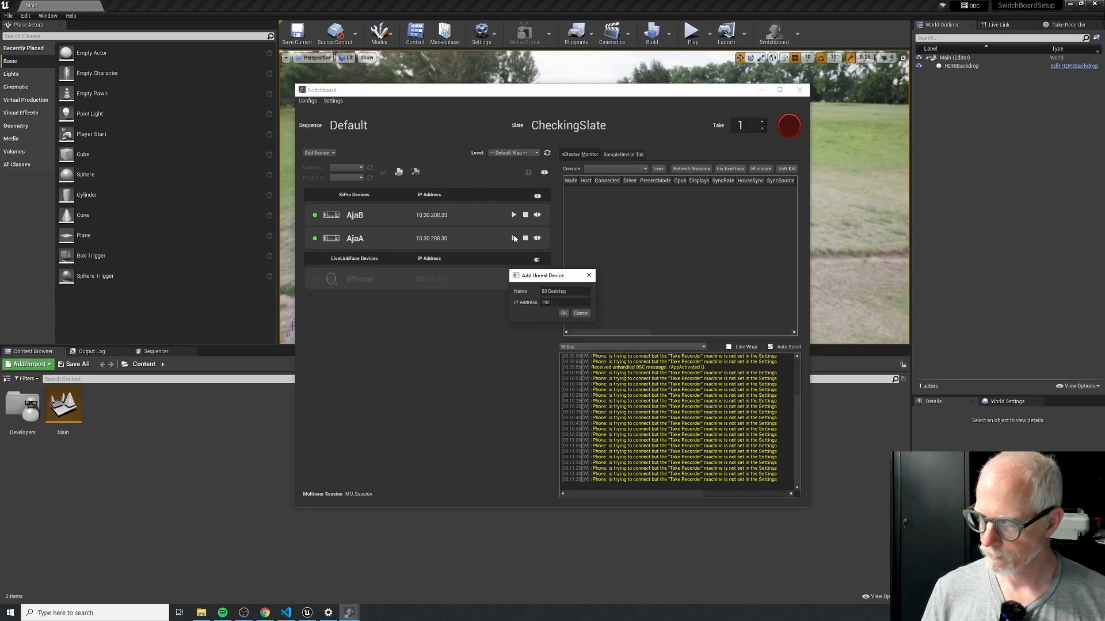
text(.167)
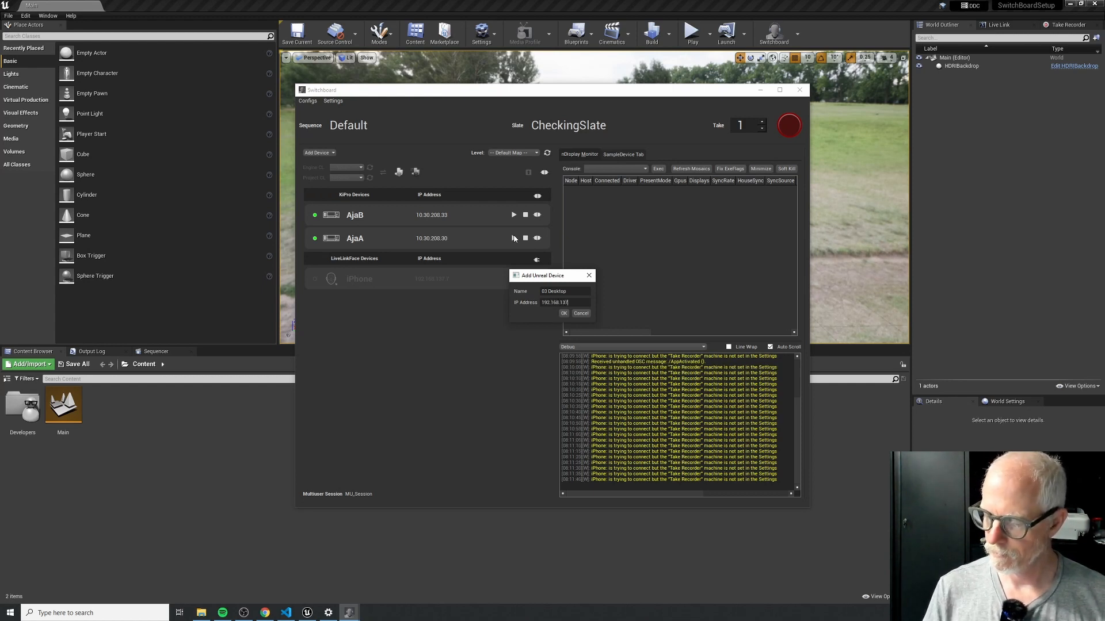
click(562, 315)
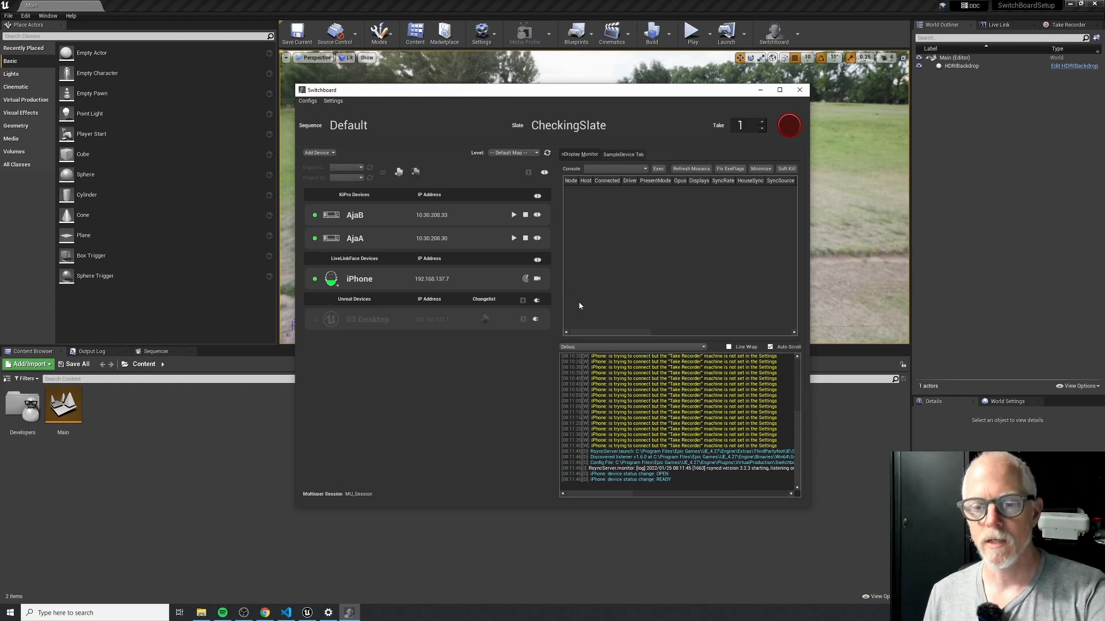
Add a Motive device named Motive with IP address 10.30.208.39, copied from the Motive settings in the setup notes, and connect it
click(320, 152)
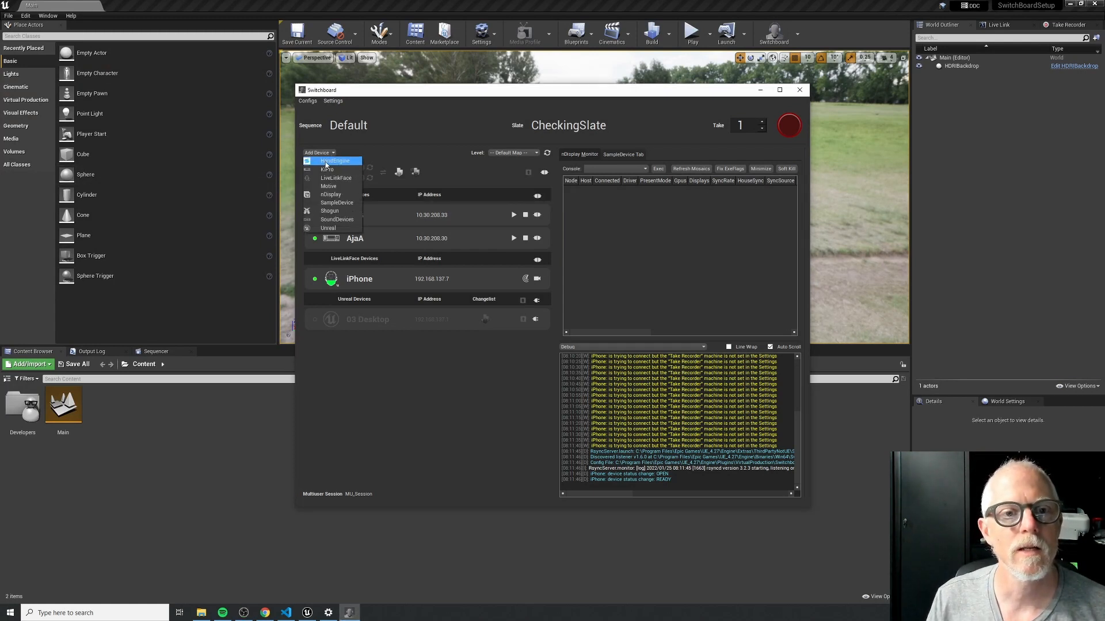
click(377, 145)
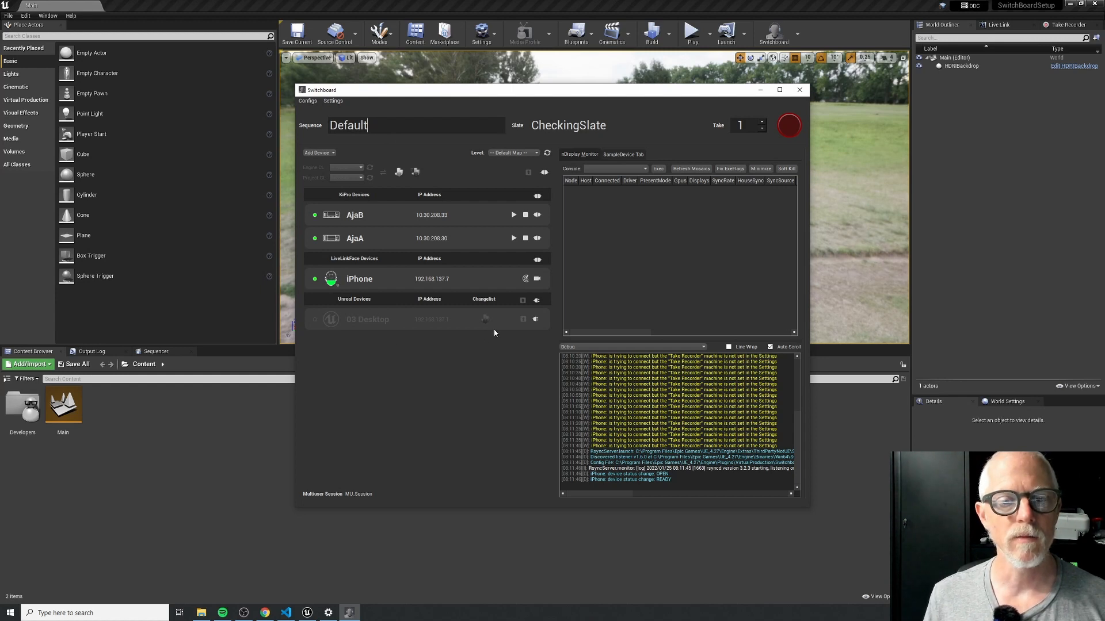
click(313, 153)
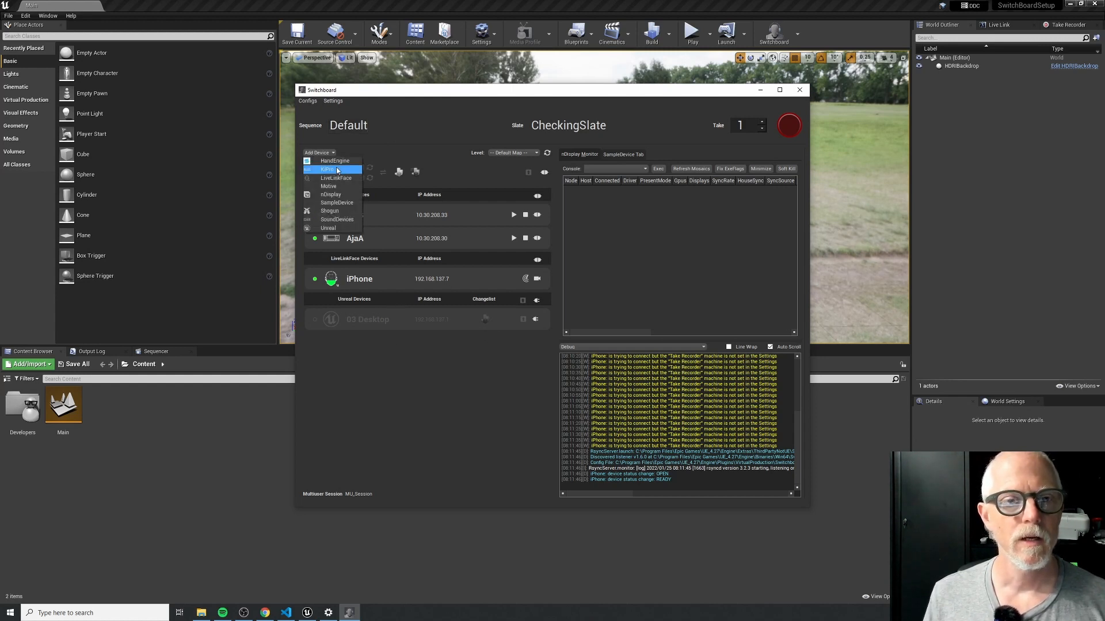
click(336, 187)
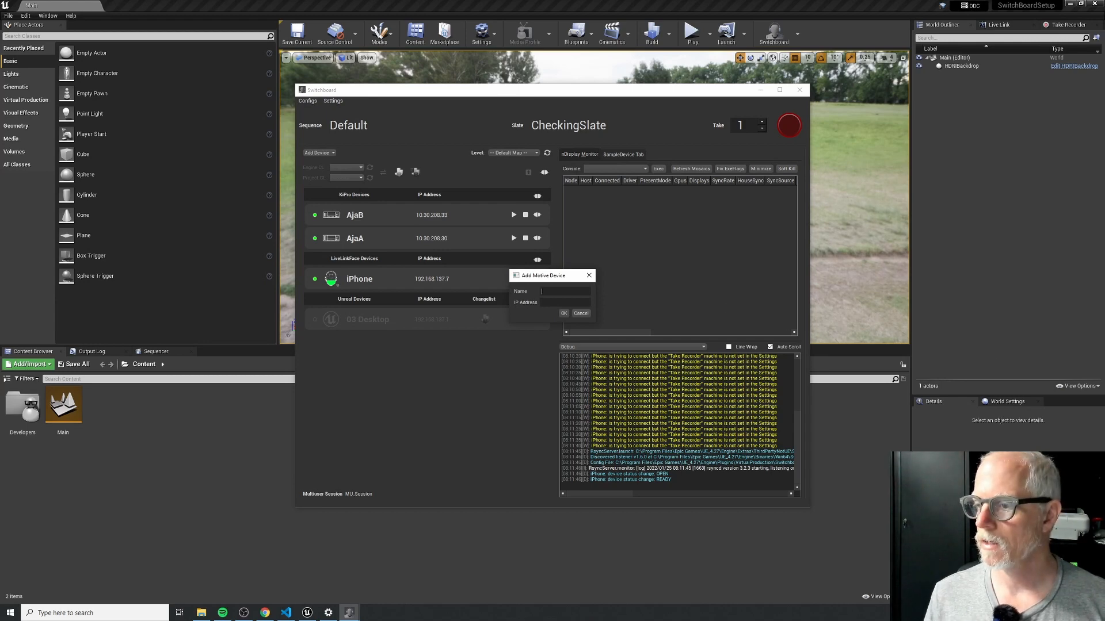
click(286, 613)
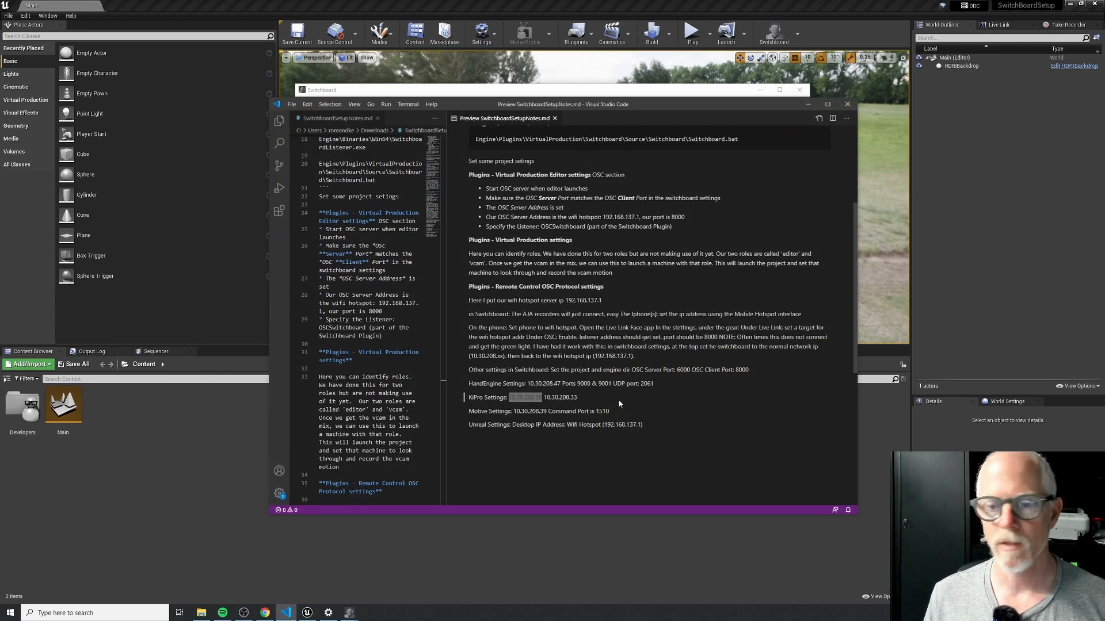
click(535, 420)
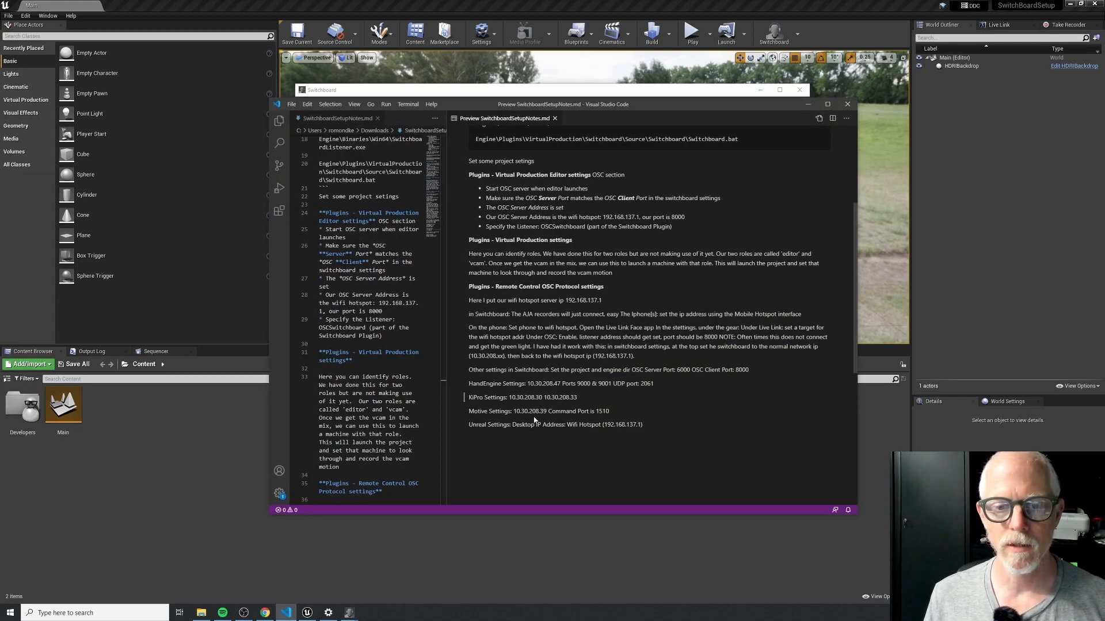
click(807, 106)
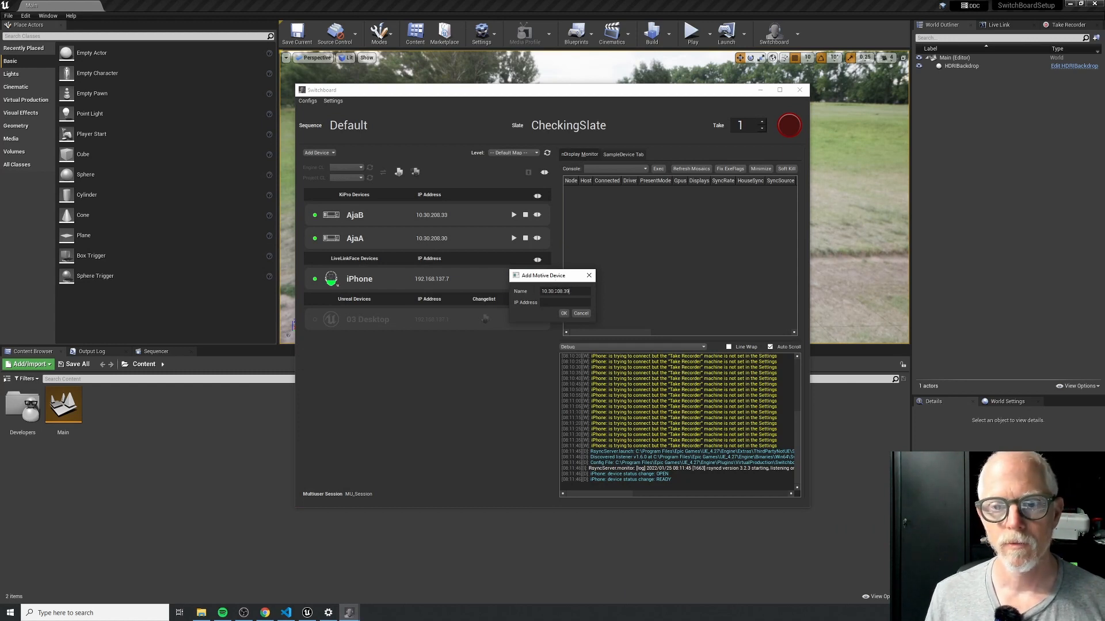
key(ctrl+a)
key(BackSpace)
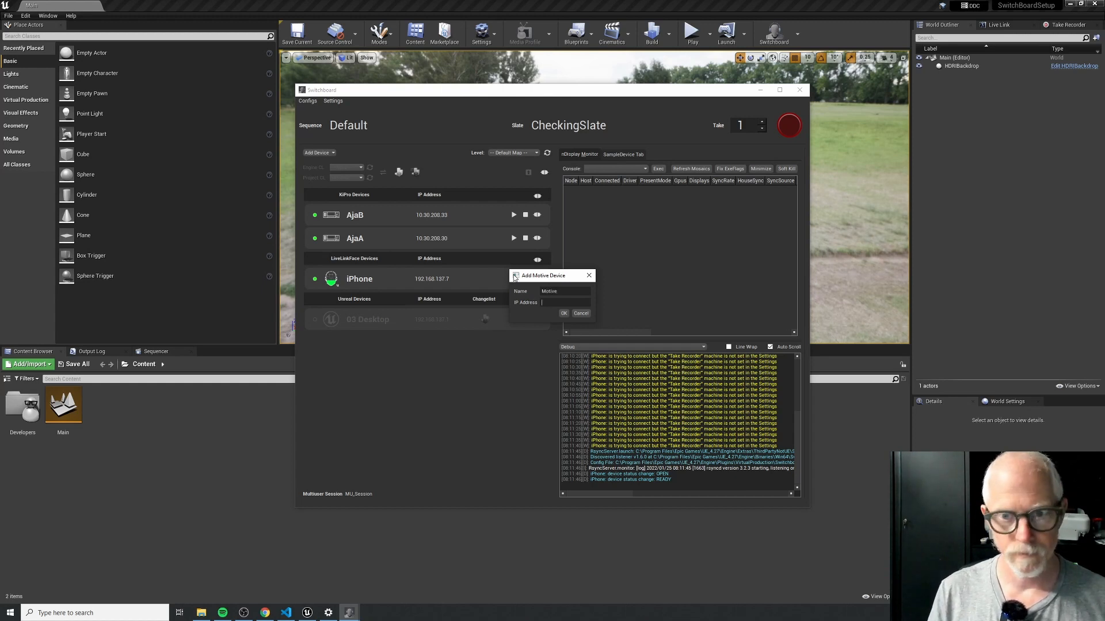
click(564, 313)
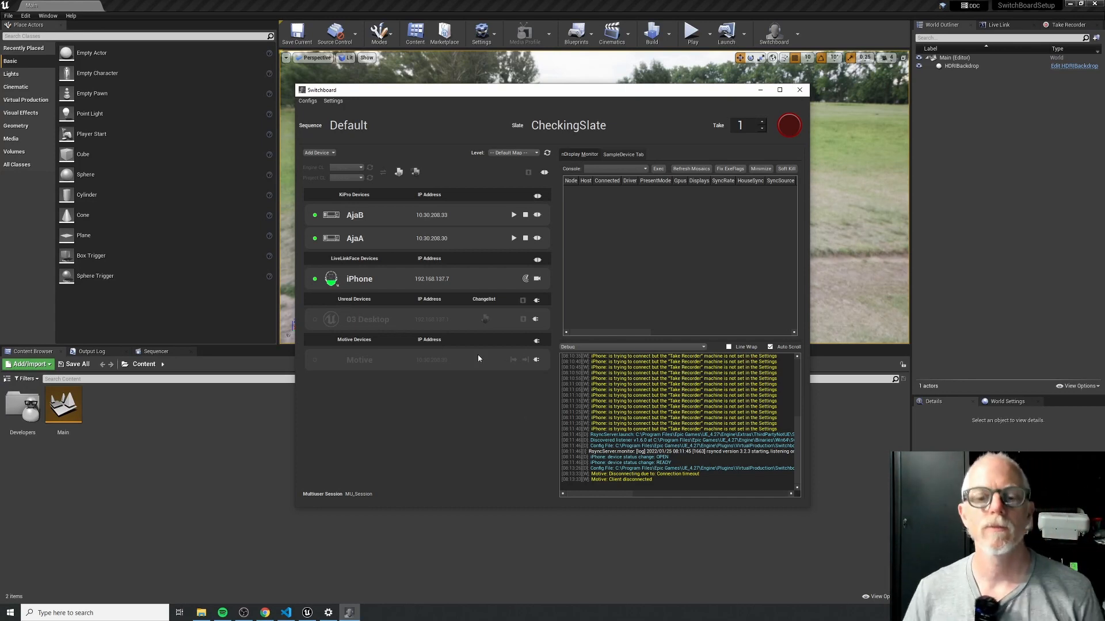
click(536, 342)
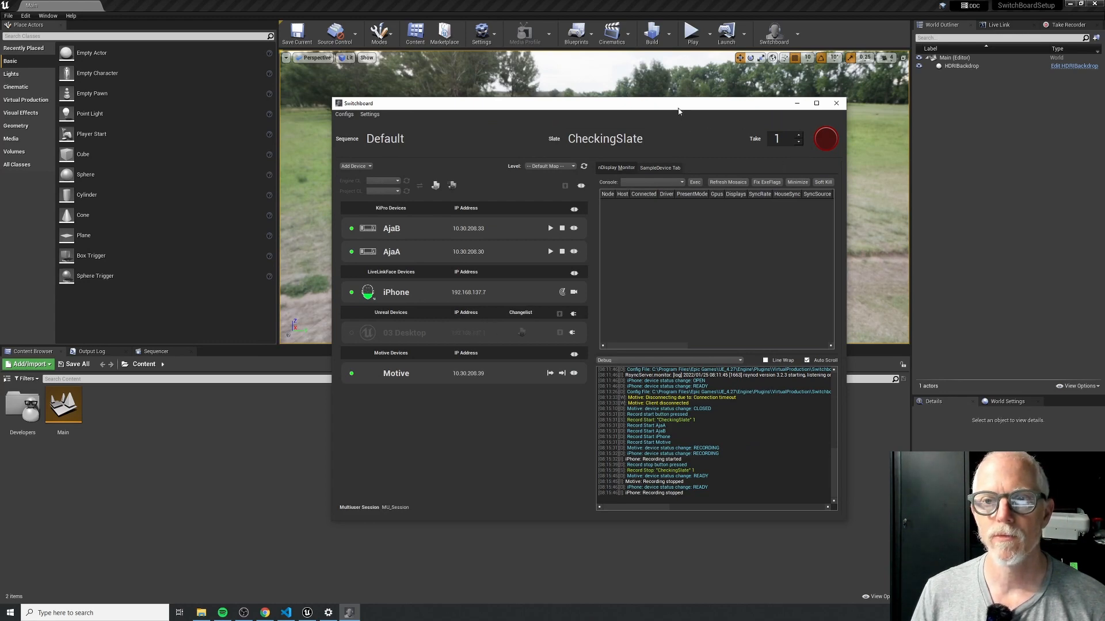
Set the take number to 6 and record a short test take of CheckingSlate on all connected devices
drag(679, 109, 650, 100)
click(771, 125)
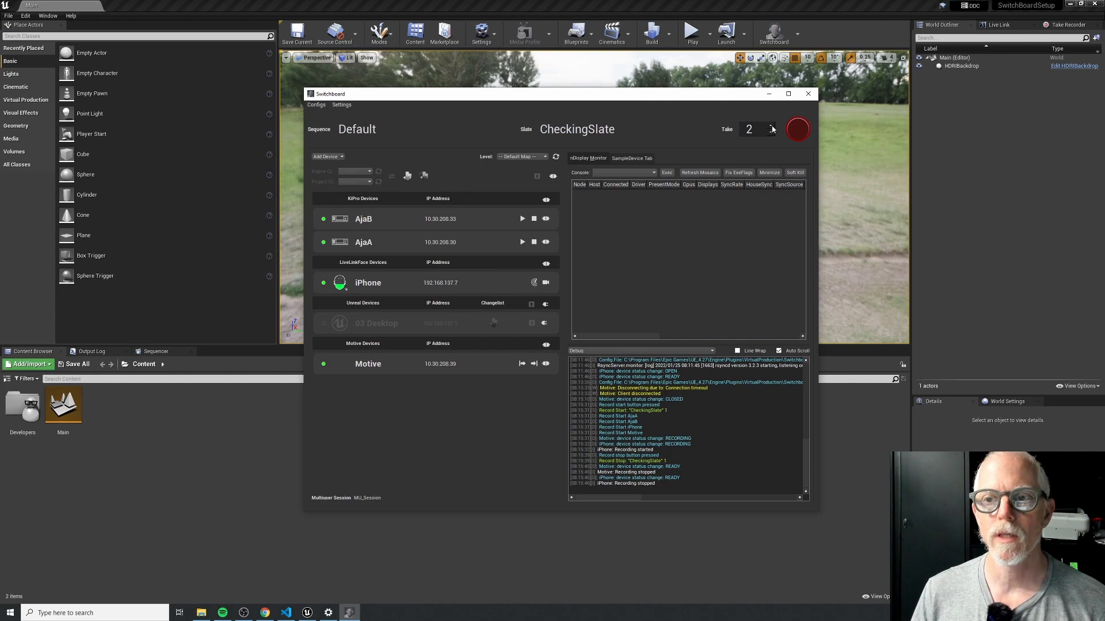
click(772, 127)
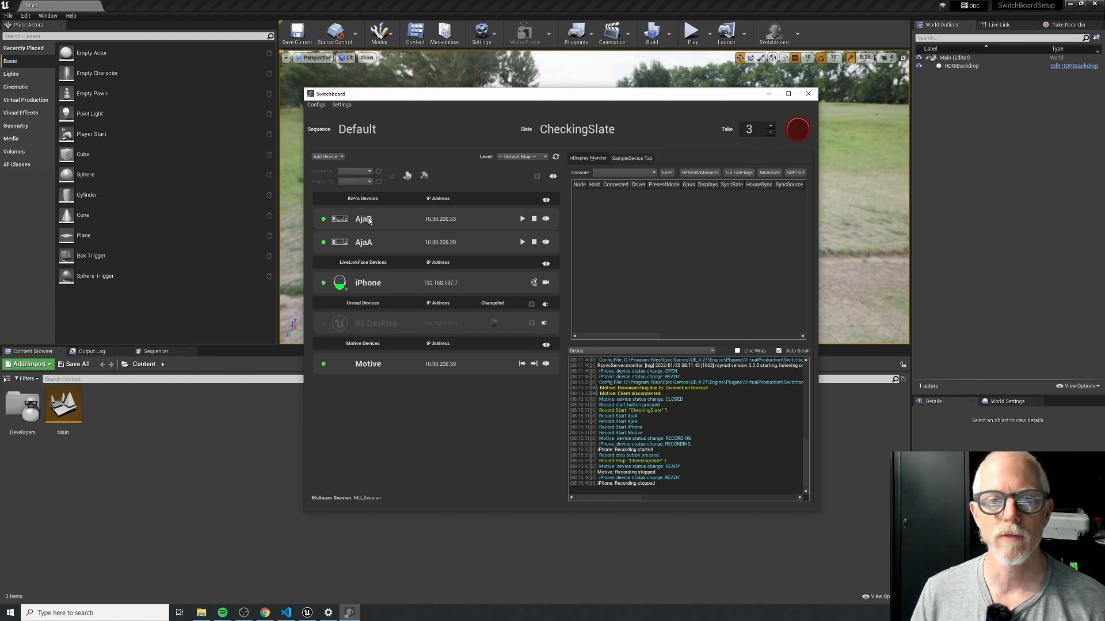
click(770, 126)
click(770, 126)
click(770, 126)
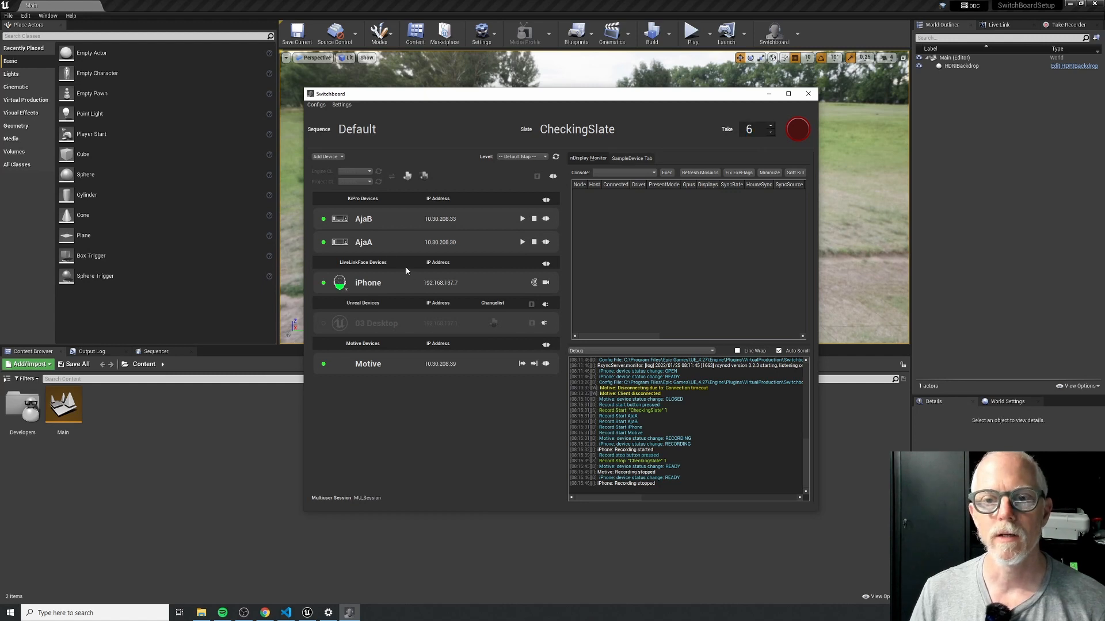
click(797, 135)
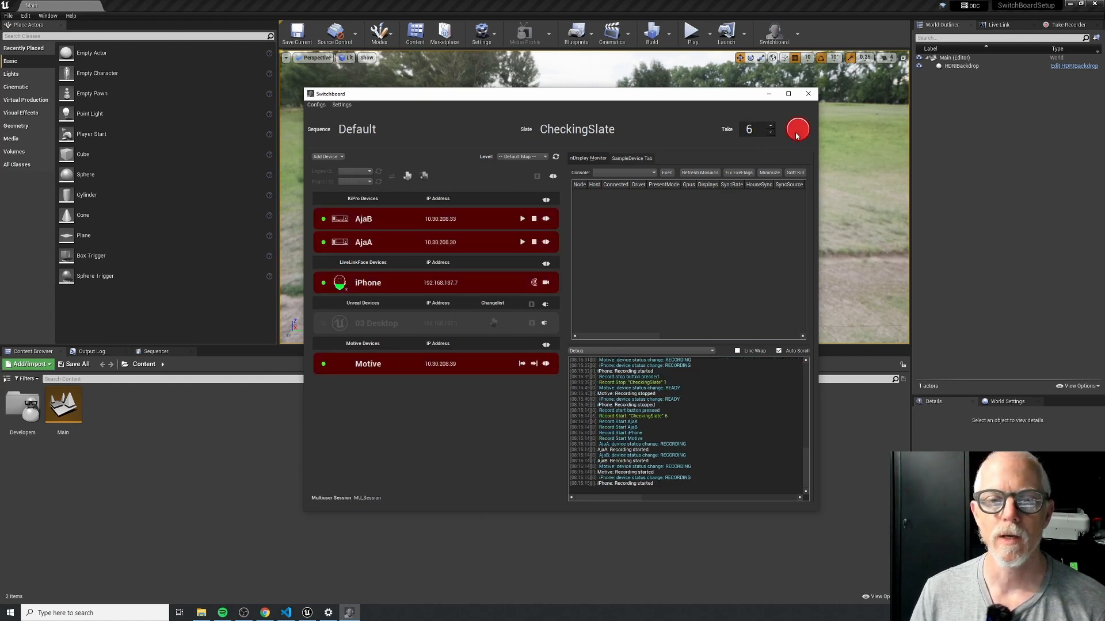
click(797, 135)
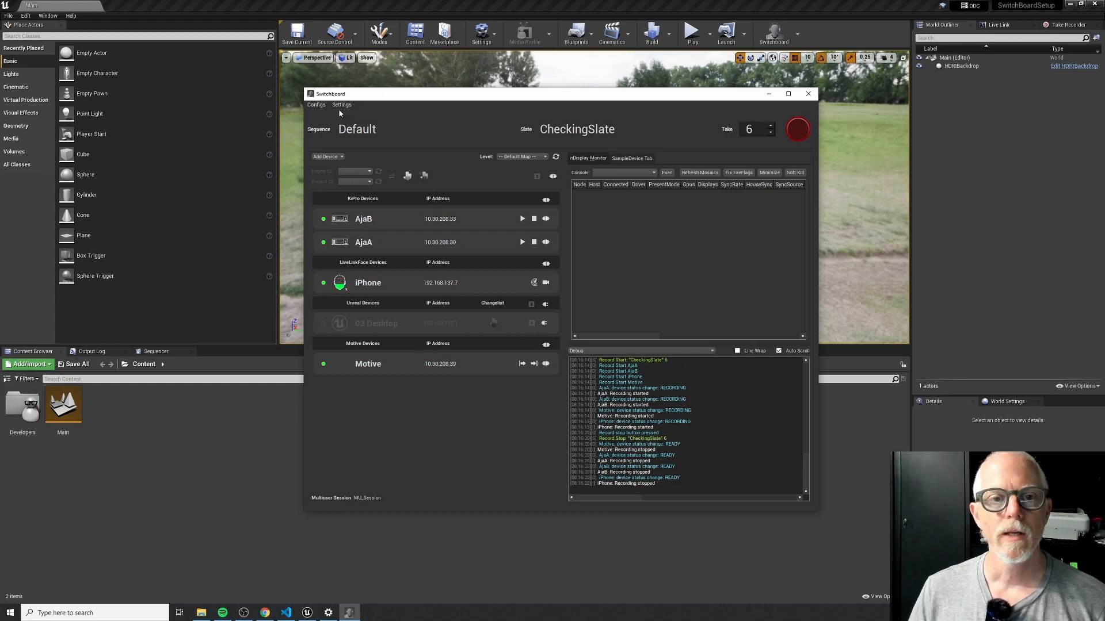
click(316, 104)
click(410, 129)
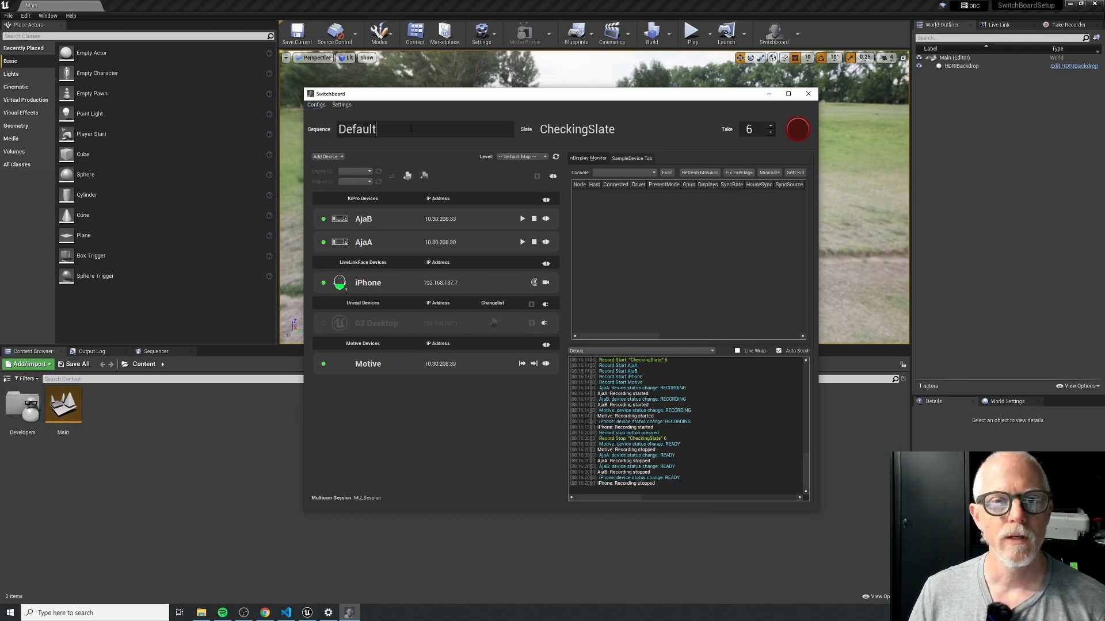
click(325, 157)
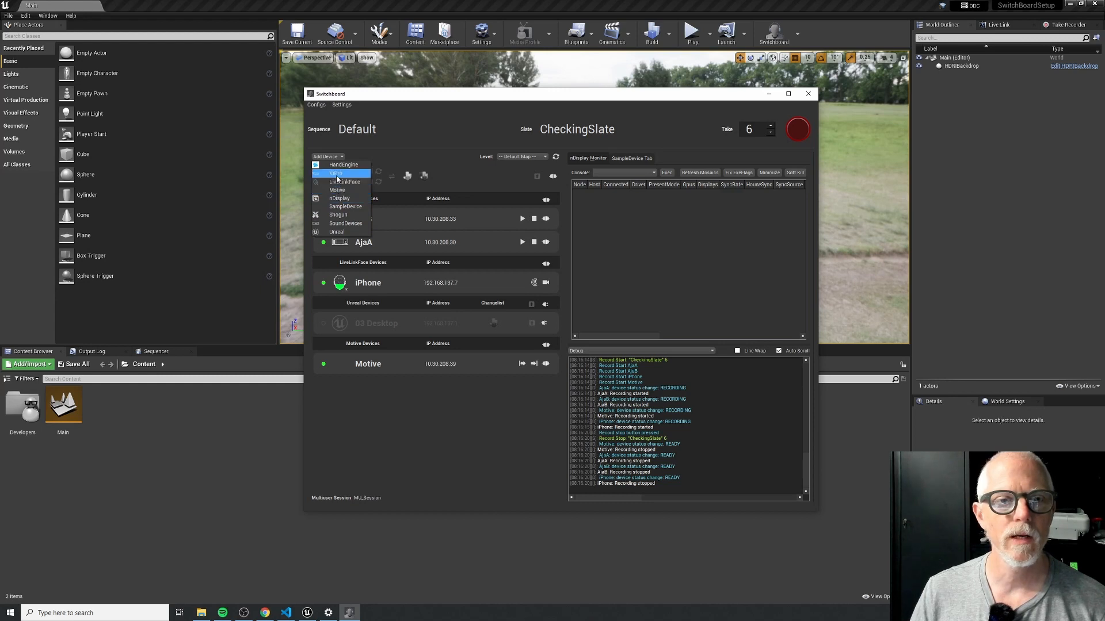
click(434, 120)
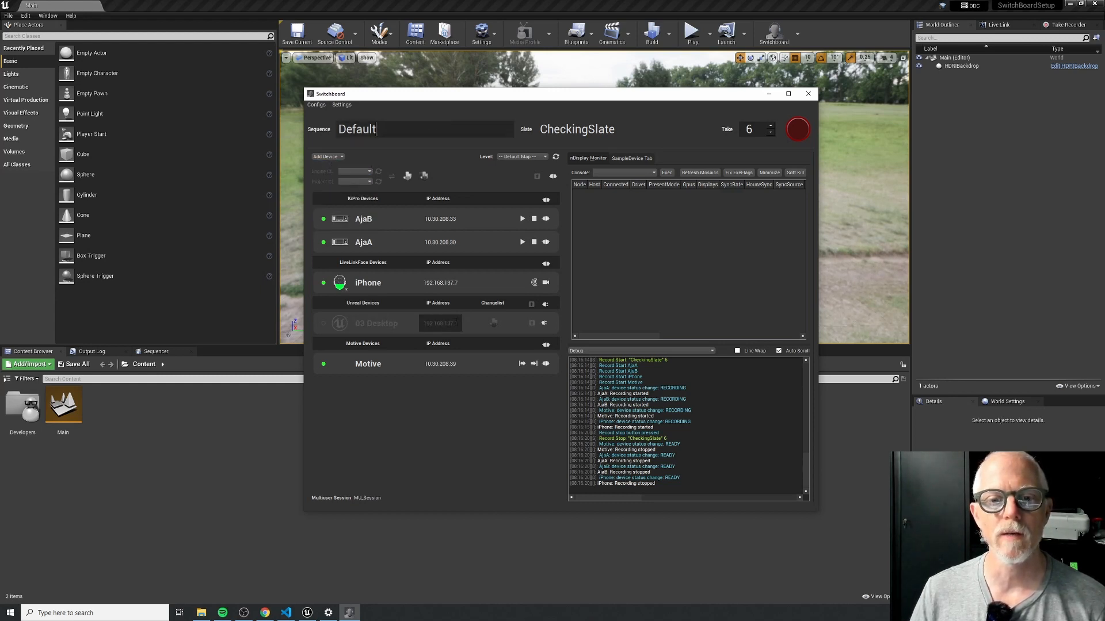
In the project's Virtual Production Editor plugin settings, enable starting an OSC server when the editor launches
click(740, 6)
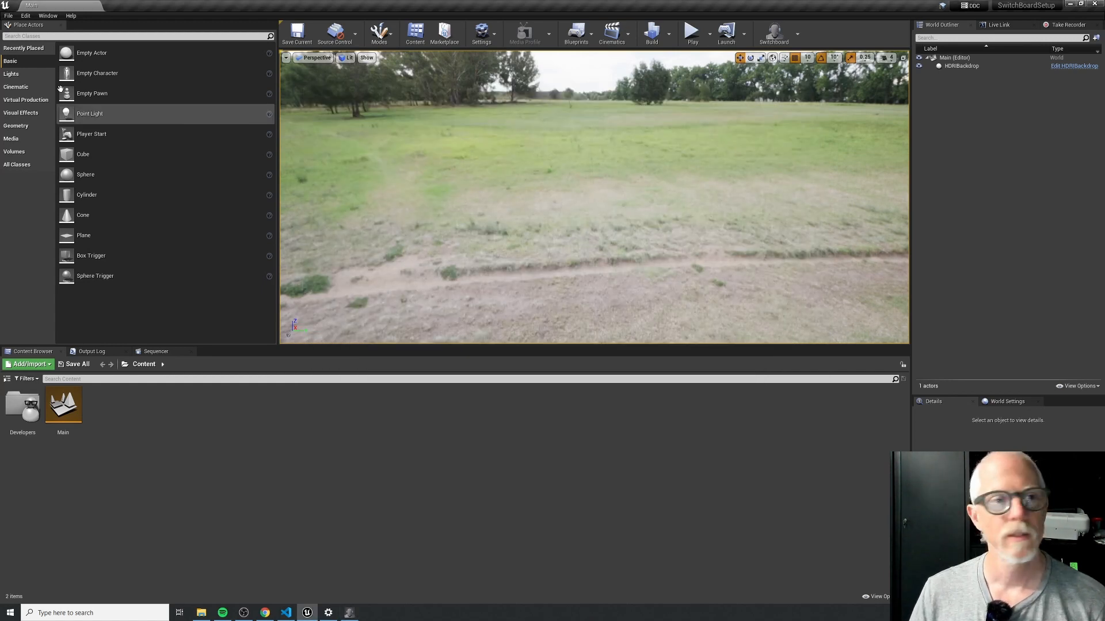
click(25, 15)
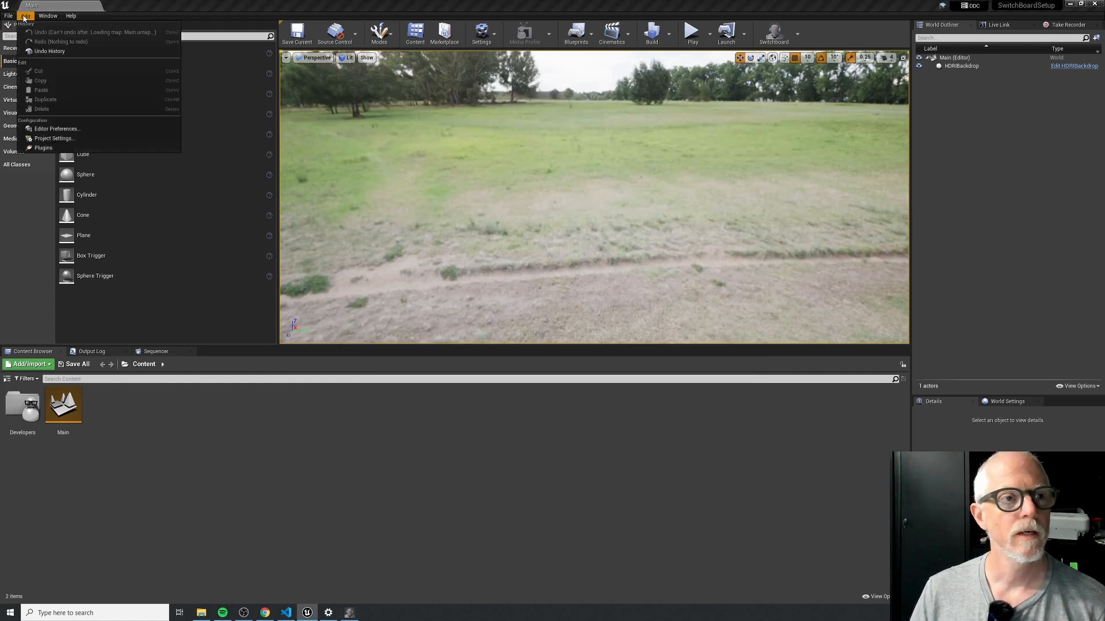
click(49, 139)
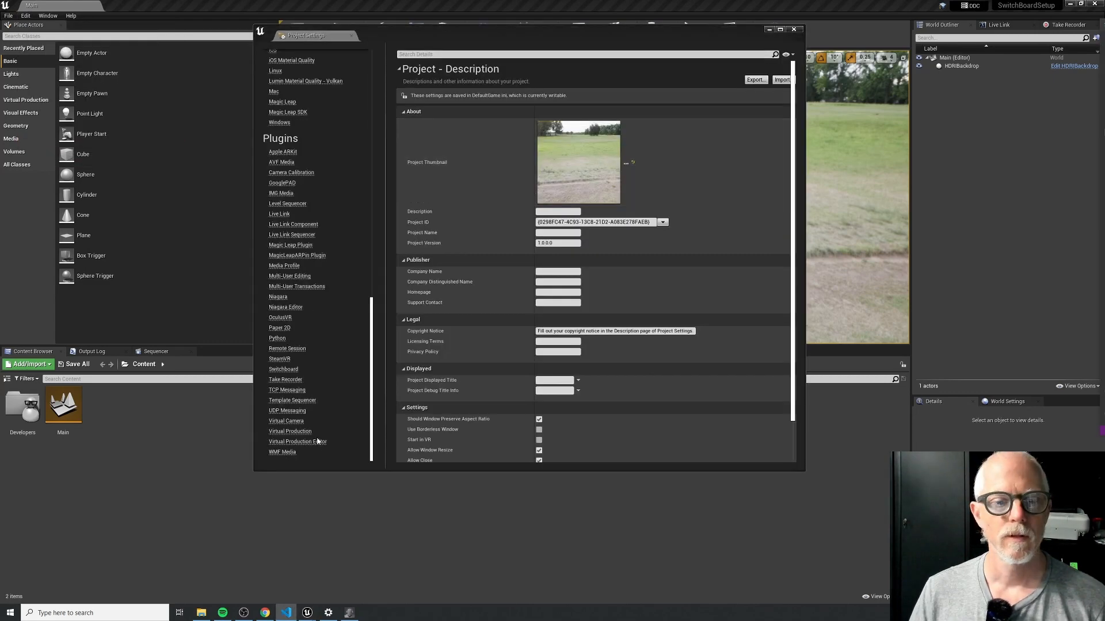
click(319, 444)
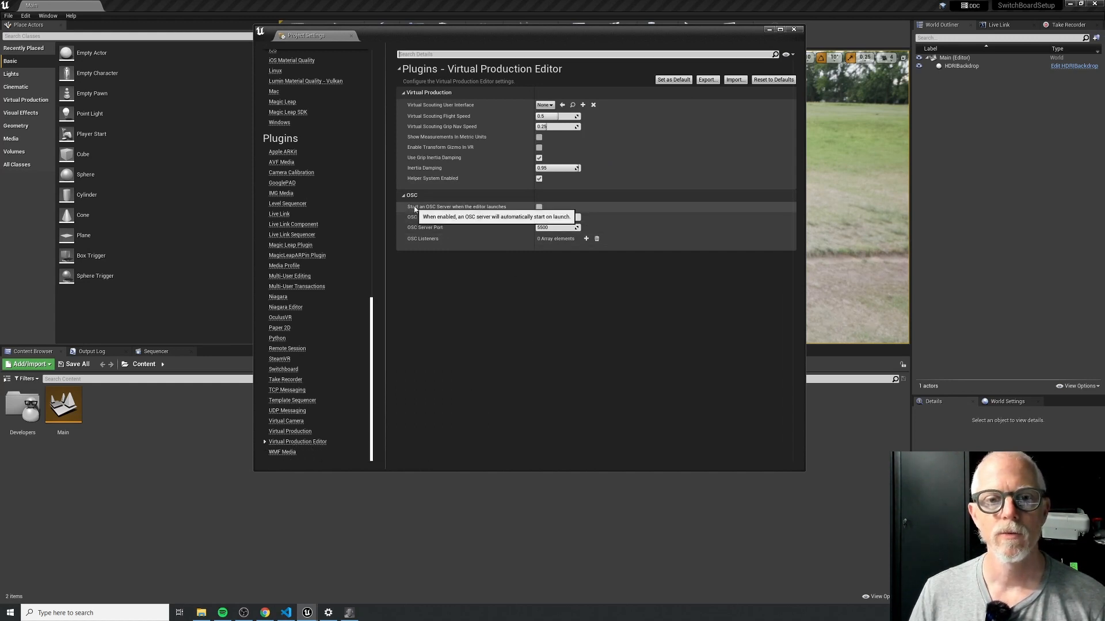
click(539, 207)
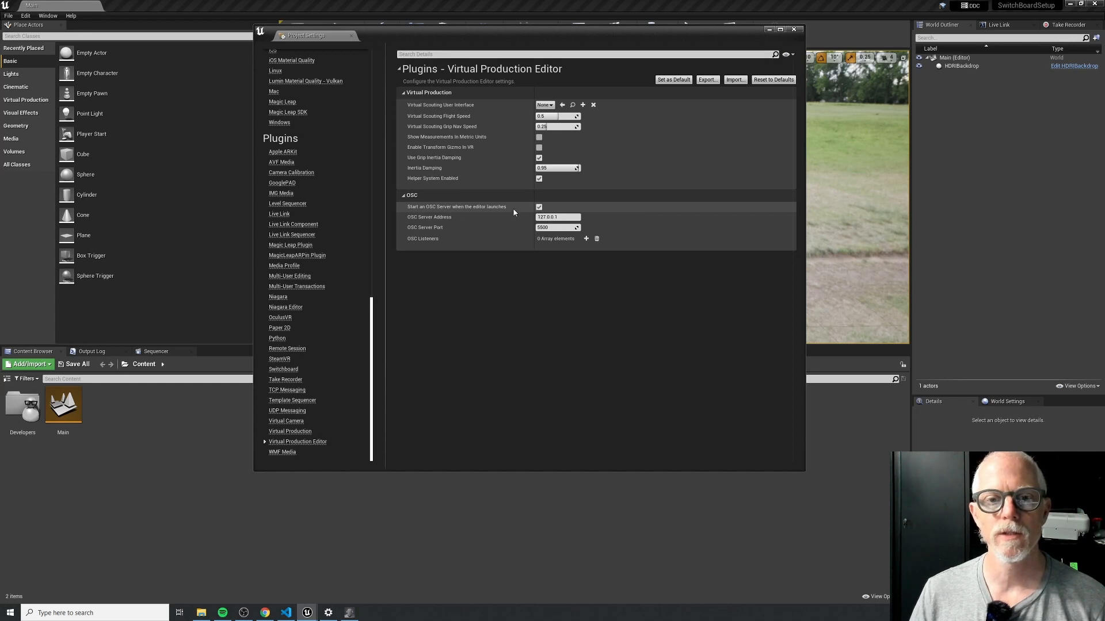
Set the OSC server address to 192.168.137.1 and the OSC server port to 8000
click(576, 217)
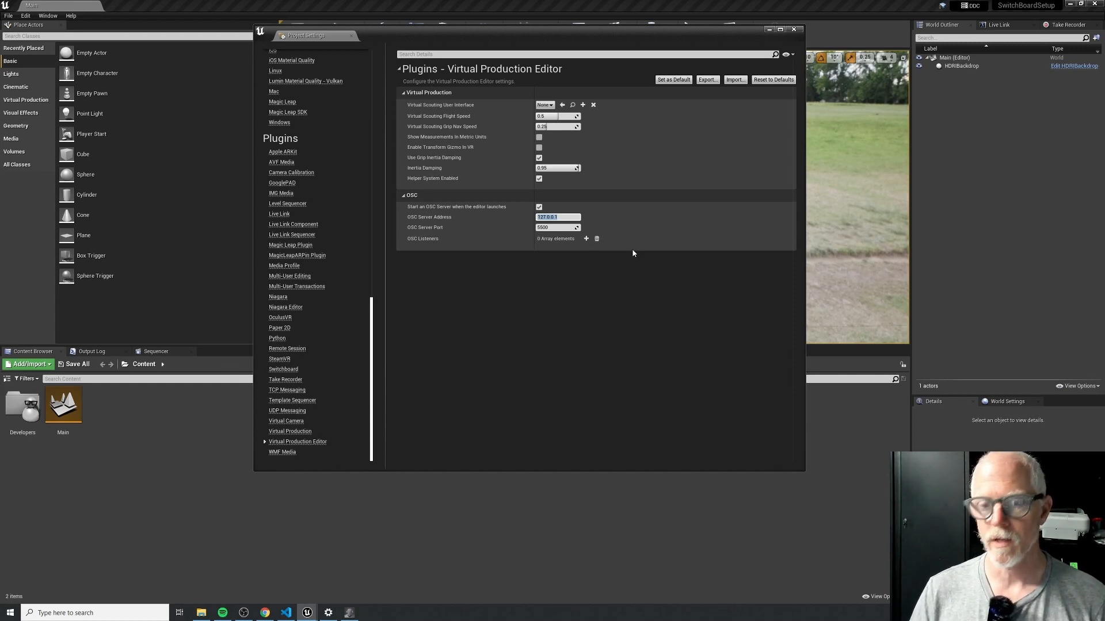
text(168.13)
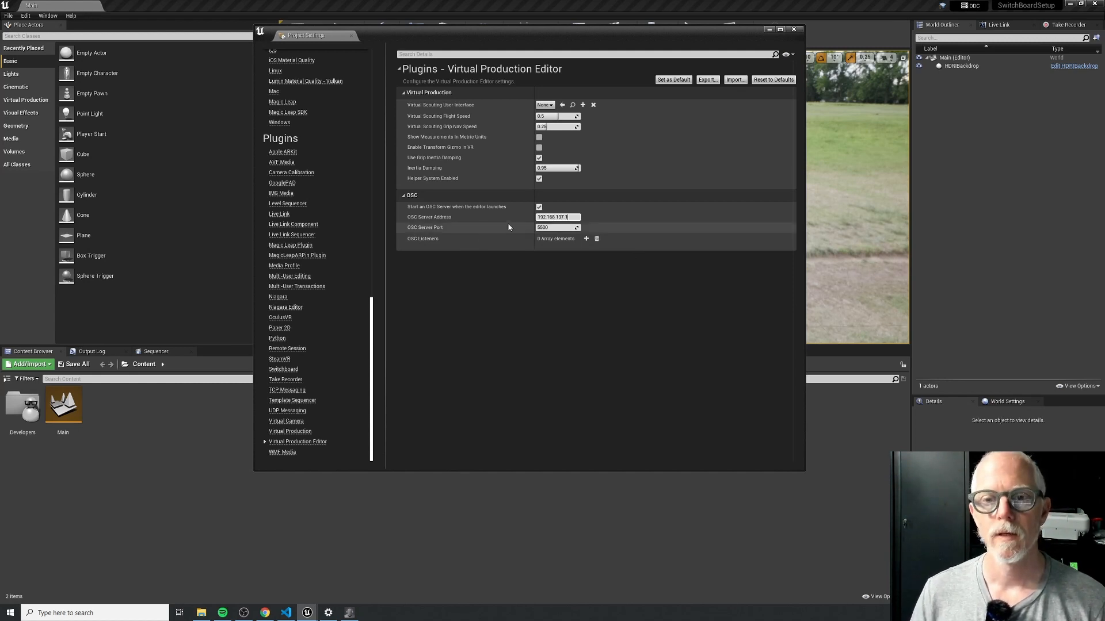
click(553, 228)
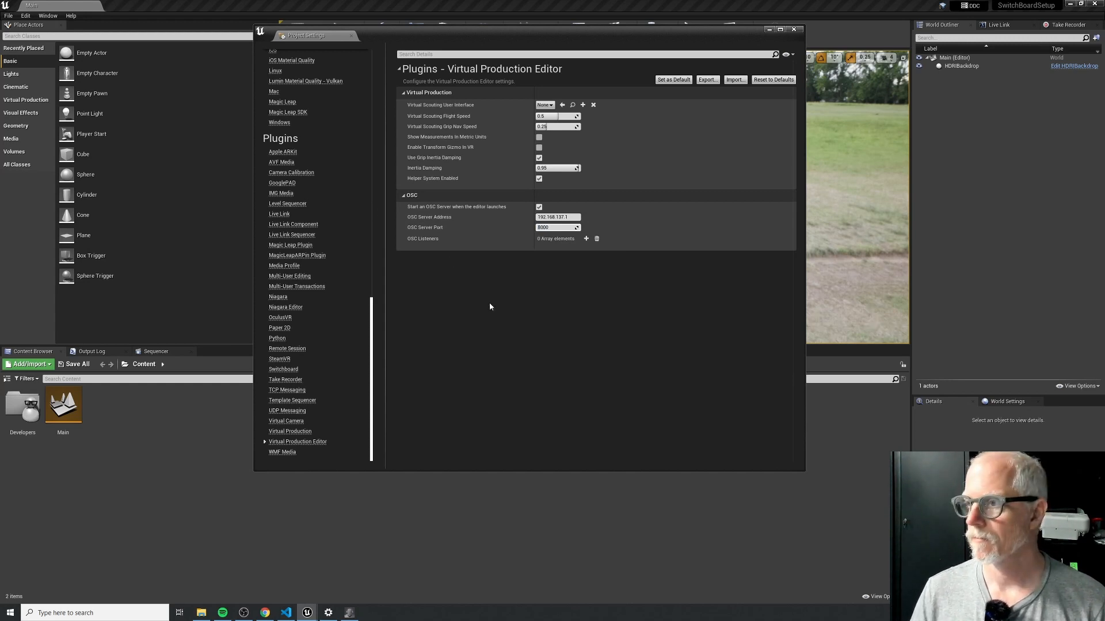
key(Return)
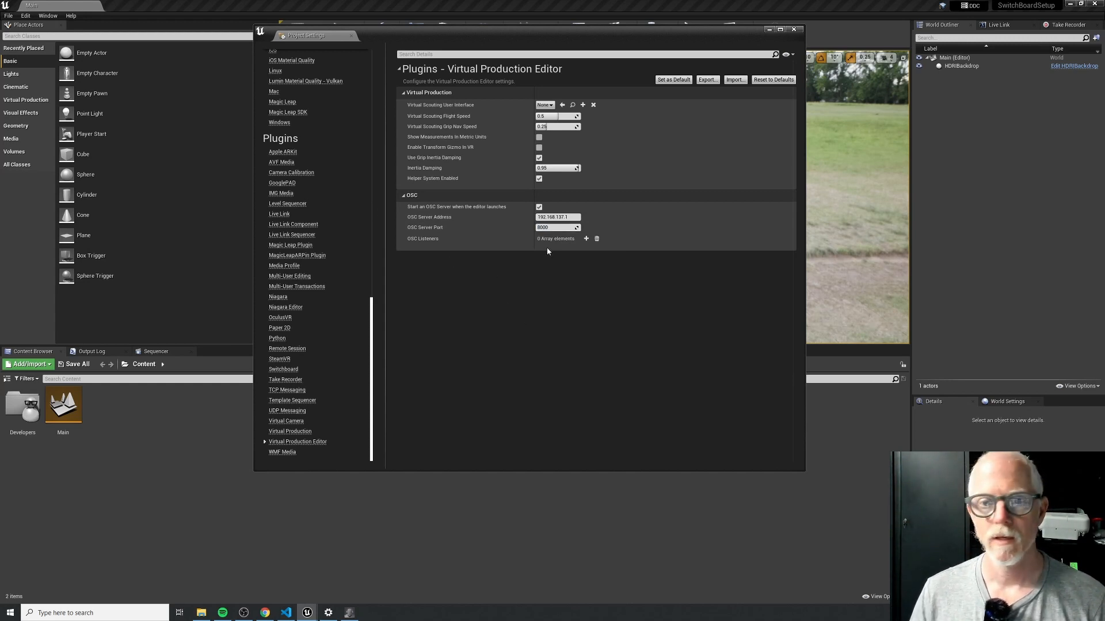
Add one OSC listener and assign the OSCSwitchboard editor utility blueprint to it
click(586, 238)
click(597, 257)
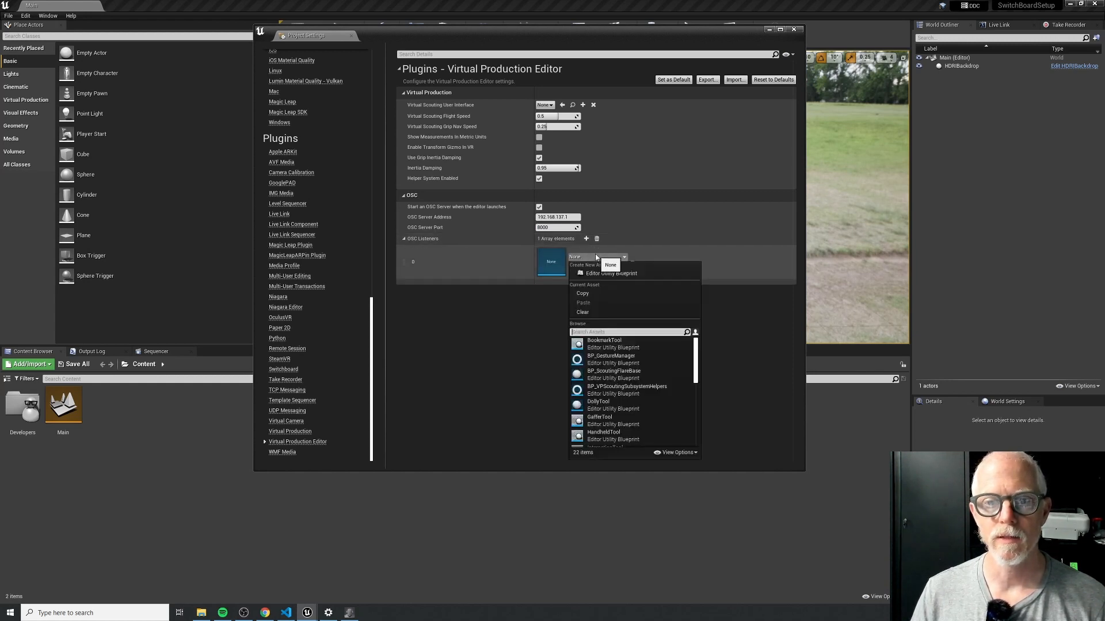
text(osc)
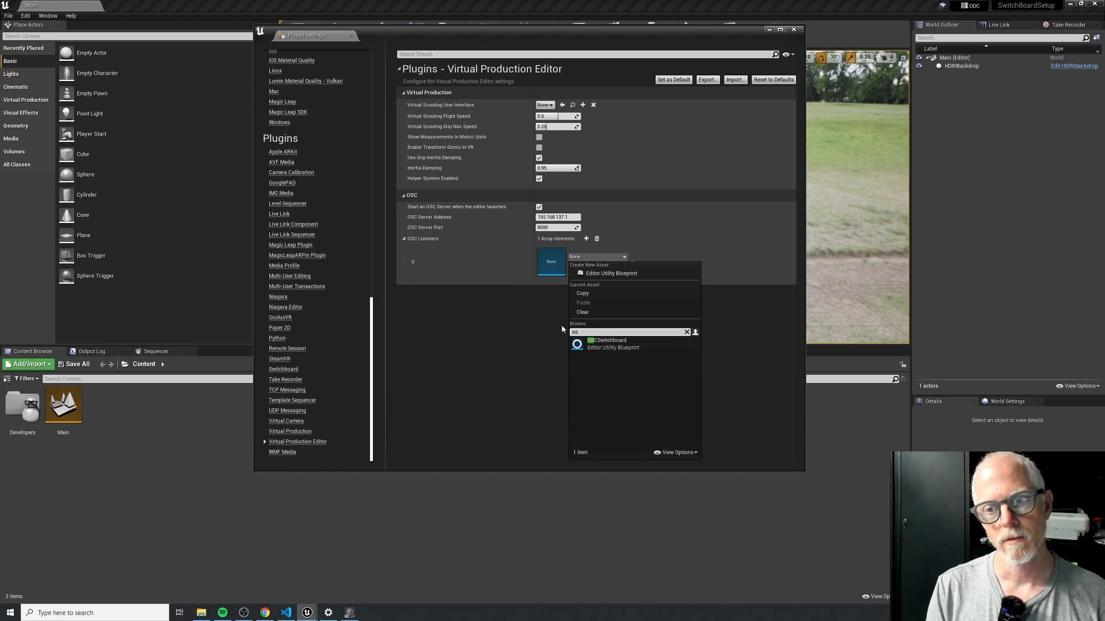
click(621, 344)
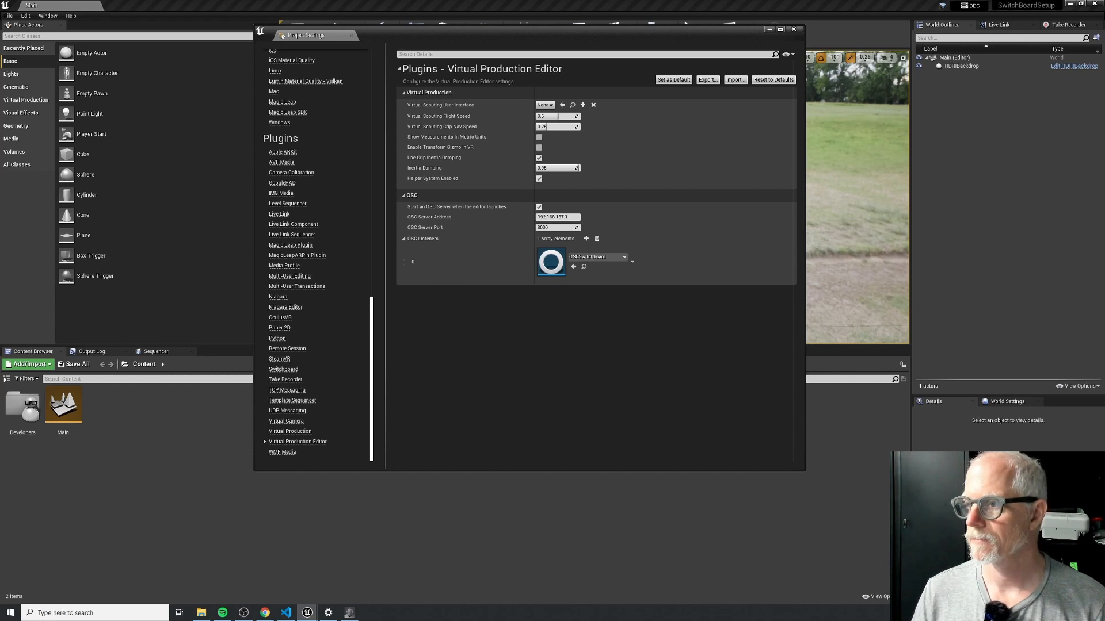
Examine the Roles tag options in the Virtual Production plugin settings, leave them unassigned, and close the project settings
click(295, 432)
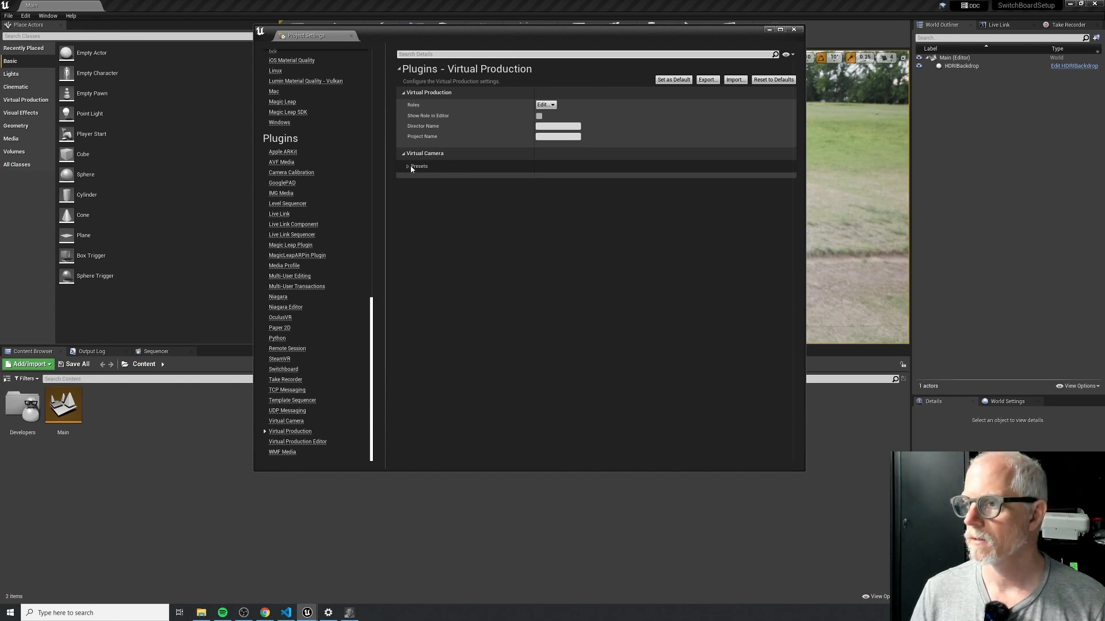
click(545, 105)
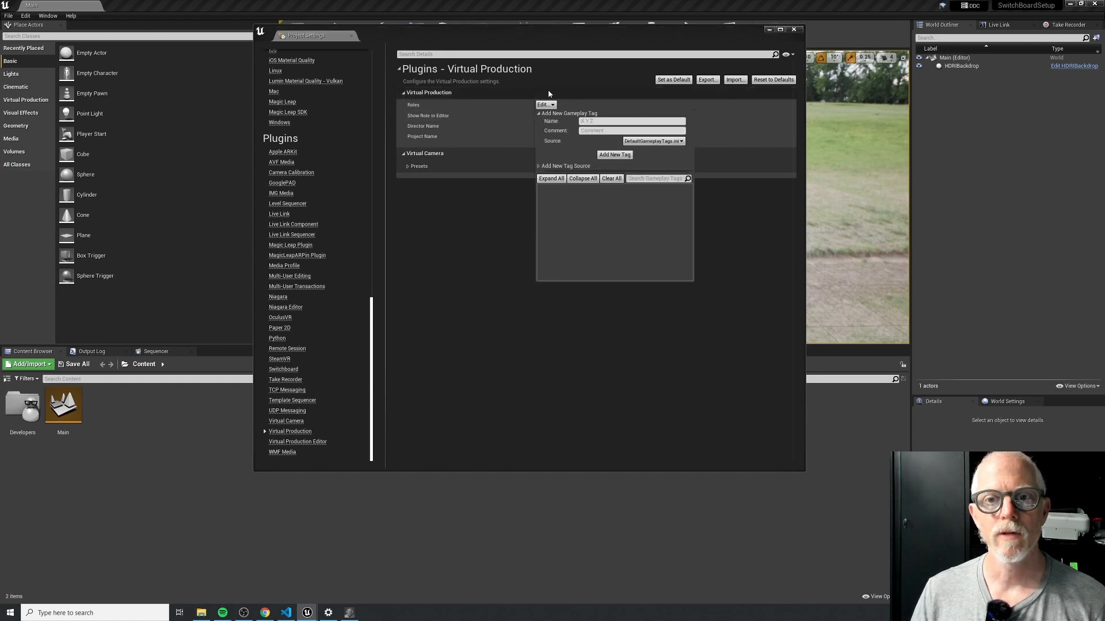
click(552, 104)
click(568, 83)
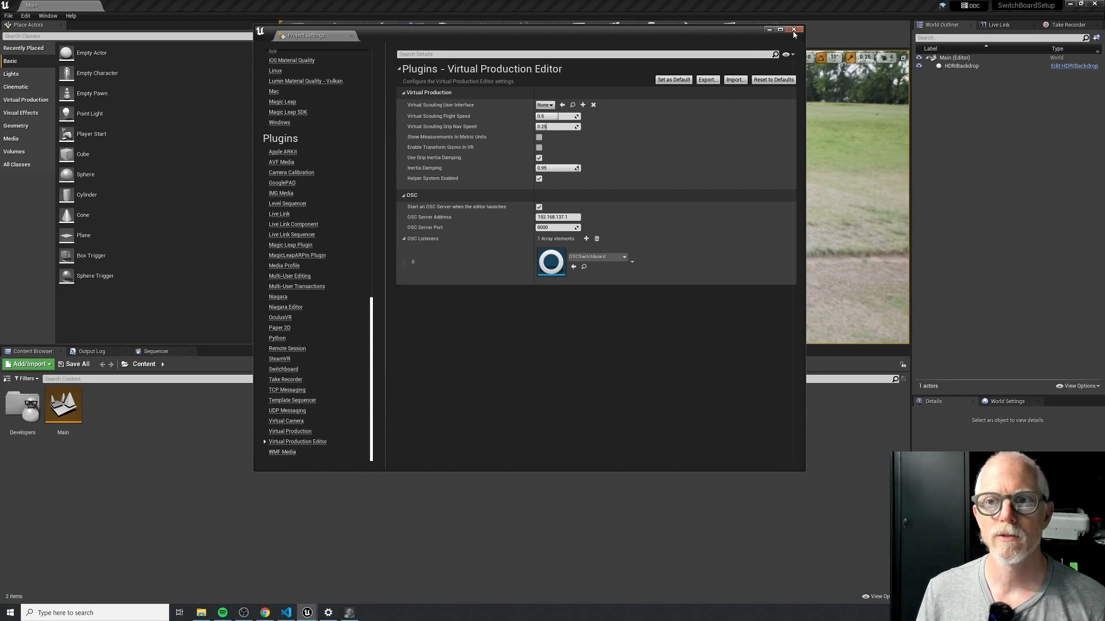
click(793, 30)
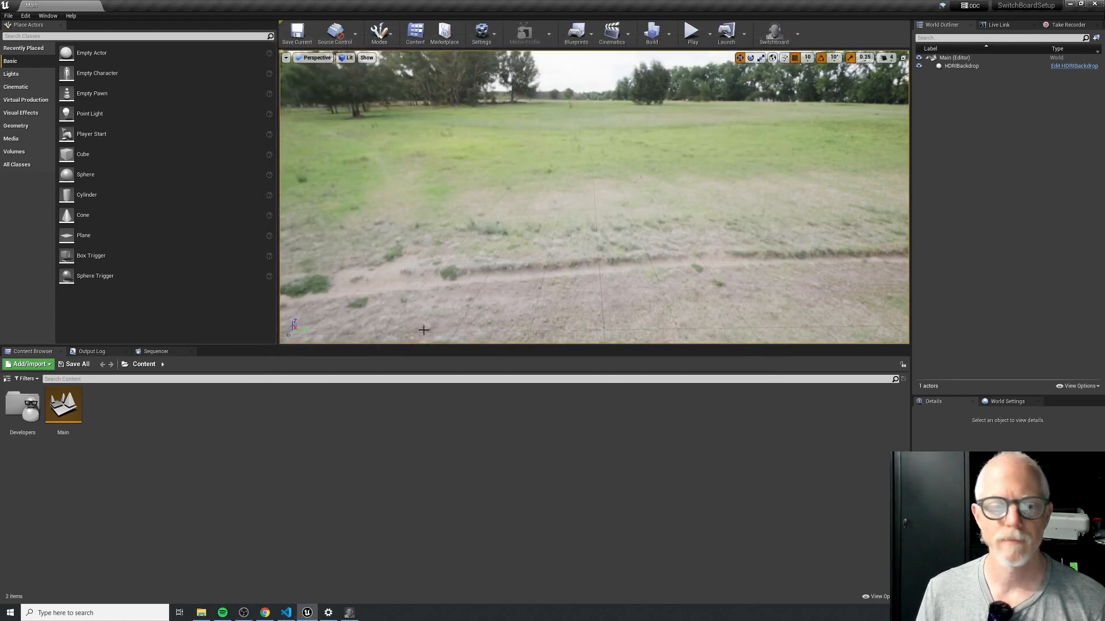
Switch to Switchboard and try to connect the 03 Desktop Unreal device
click(347, 613)
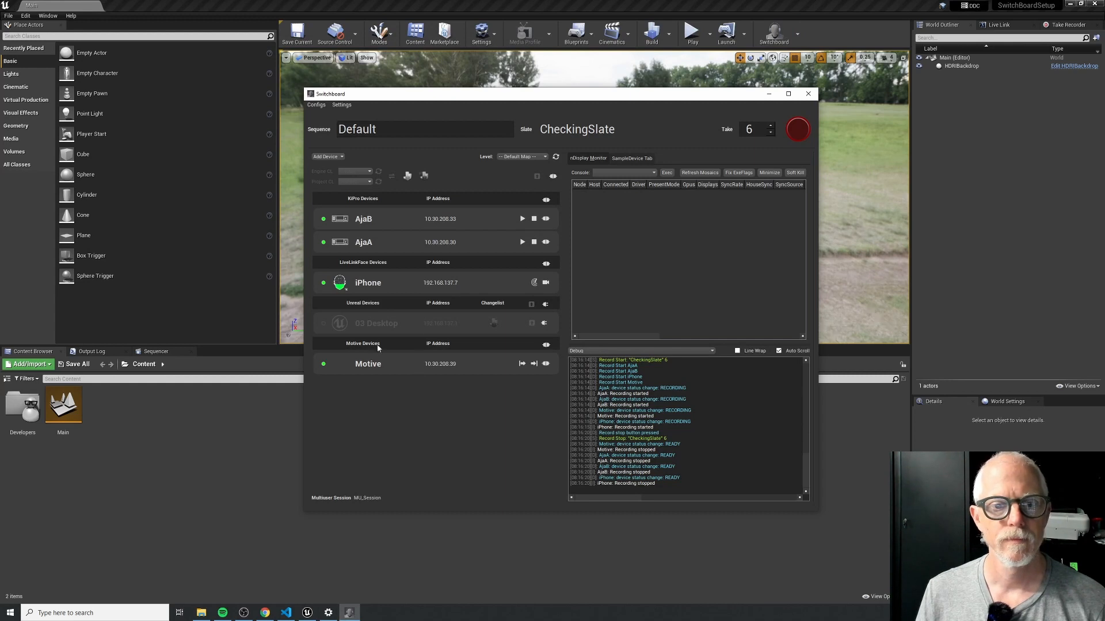
click(545, 304)
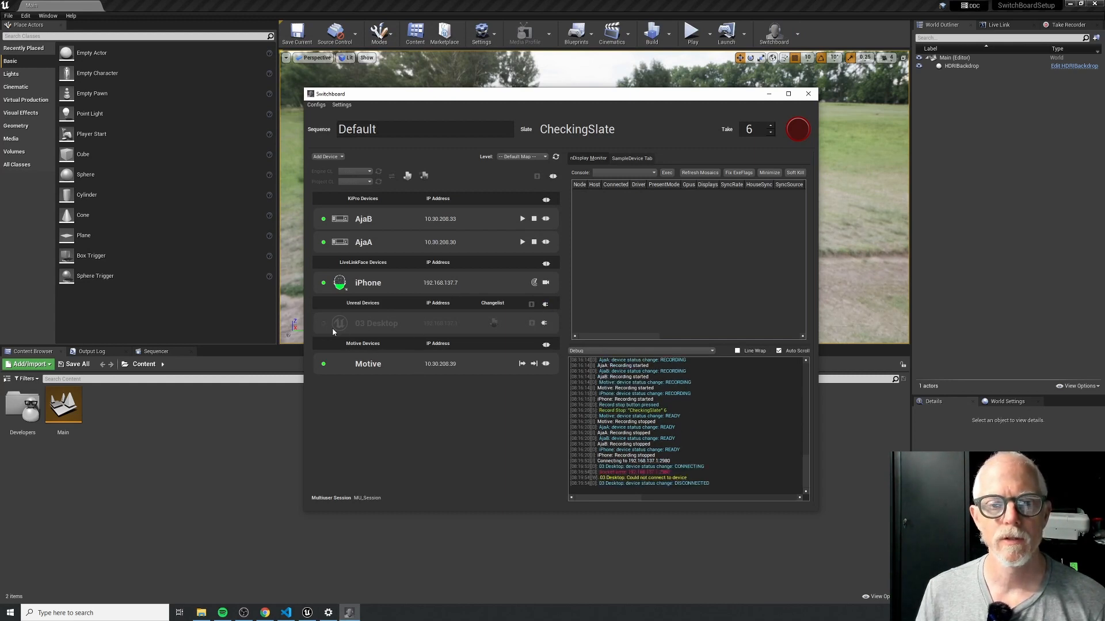
click(544, 324)
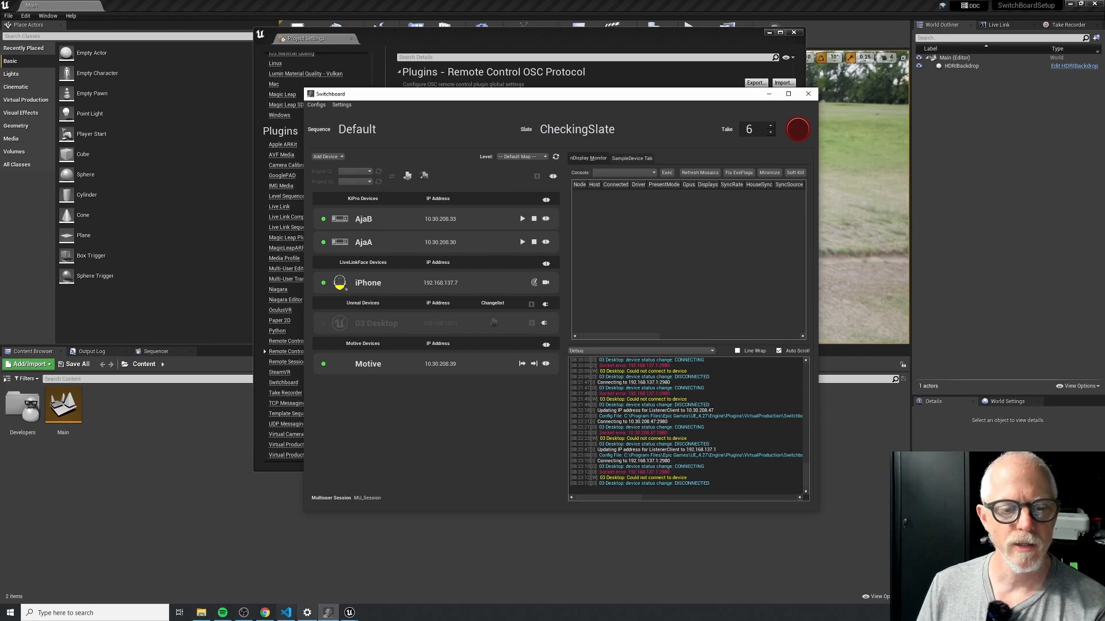
Check the Remote Control OSC Protocol server settings in Unreal, and connect the Unreal devices in Switchboard
click(819, 7)
drag(726, 35, 725, 133)
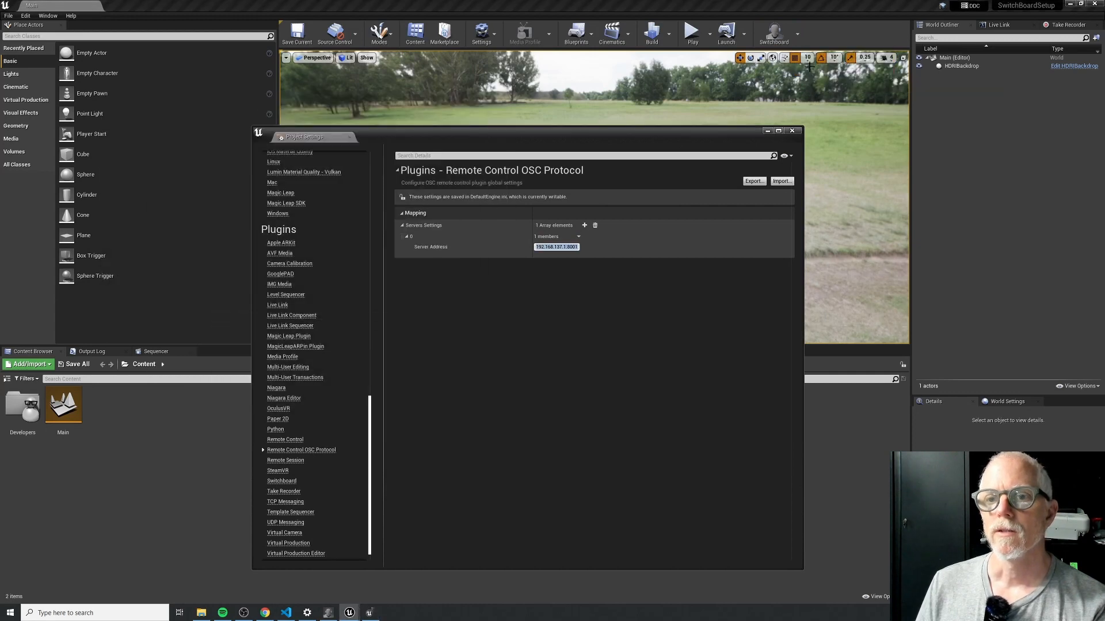
click(328, 612)
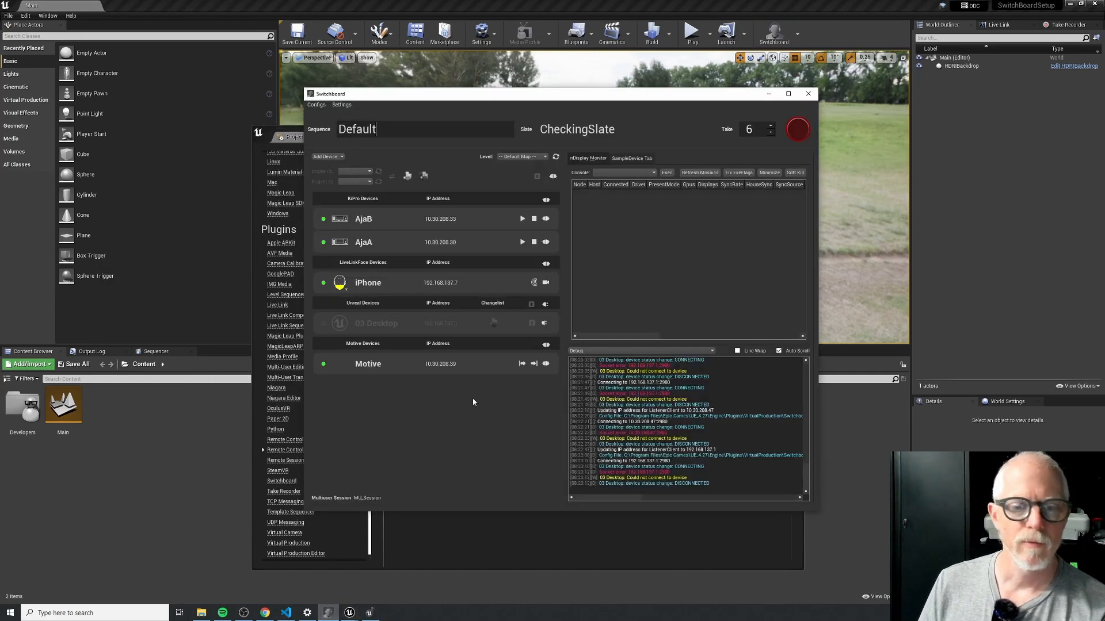
click(546, 305)
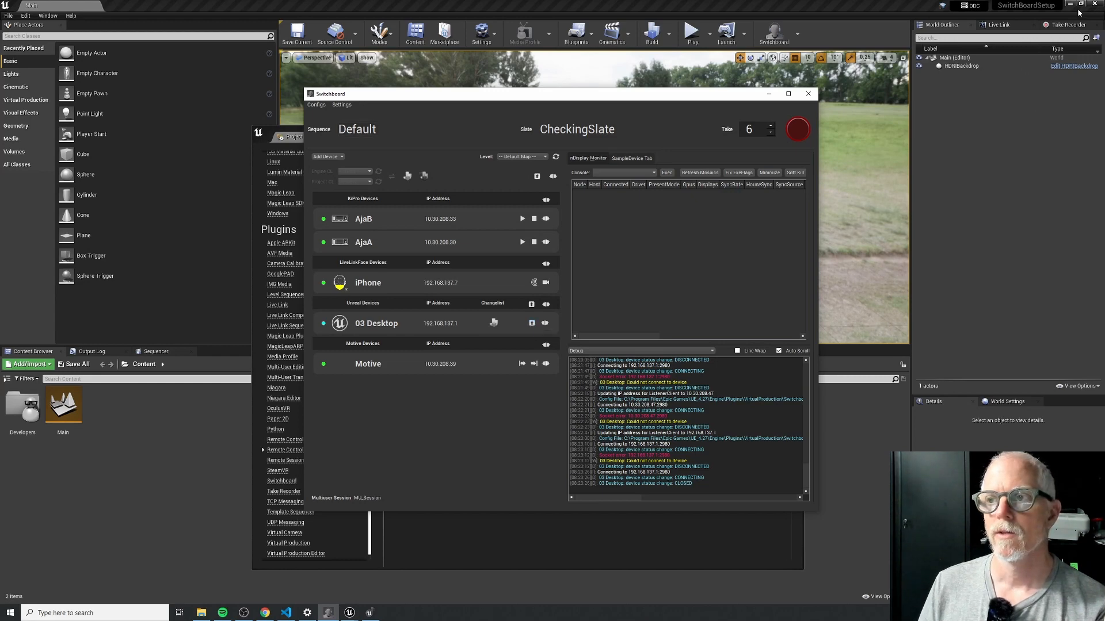
Close the running Unreal editor, relaunch it from Switchboard on the 03 Desktop device, and dismiss the restored project settings
click(1095, 4)
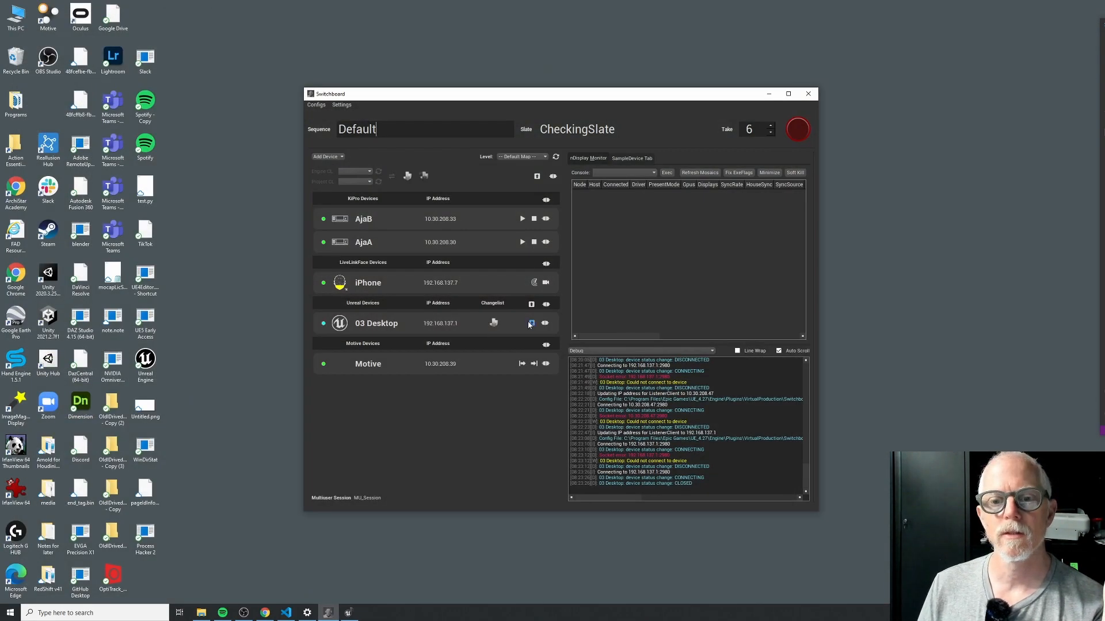
click(531, 324)
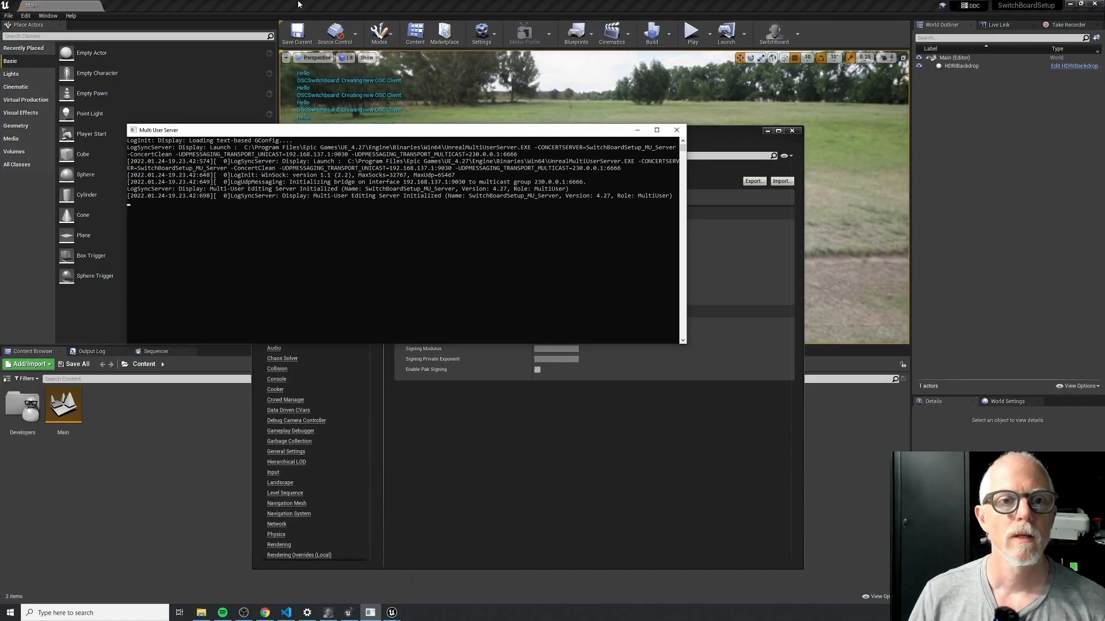
click(355, 4)
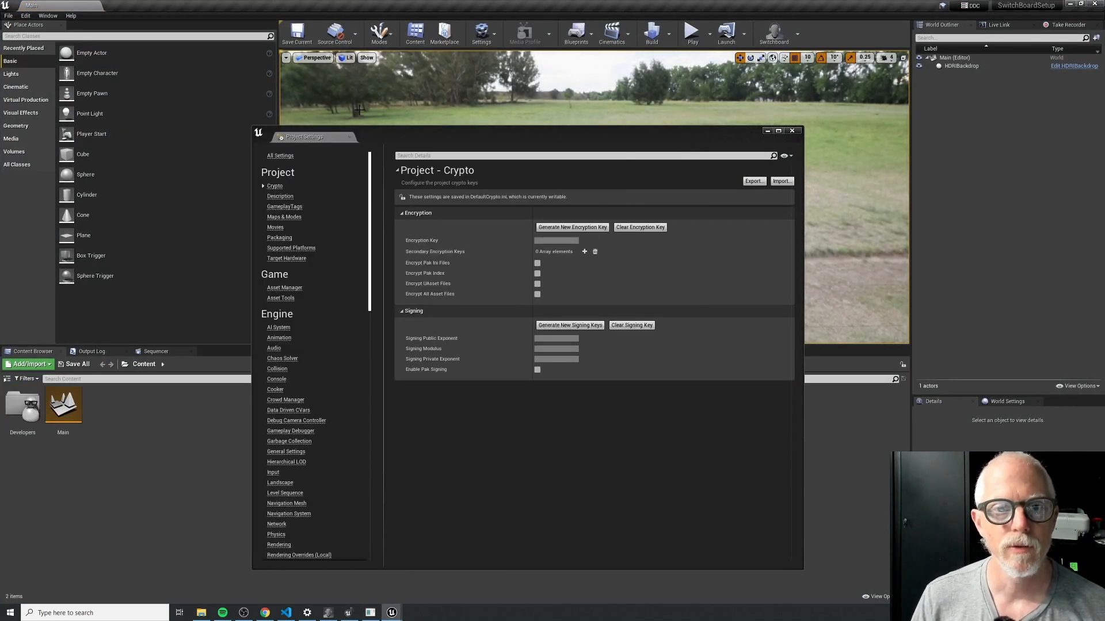
click(792, 131)
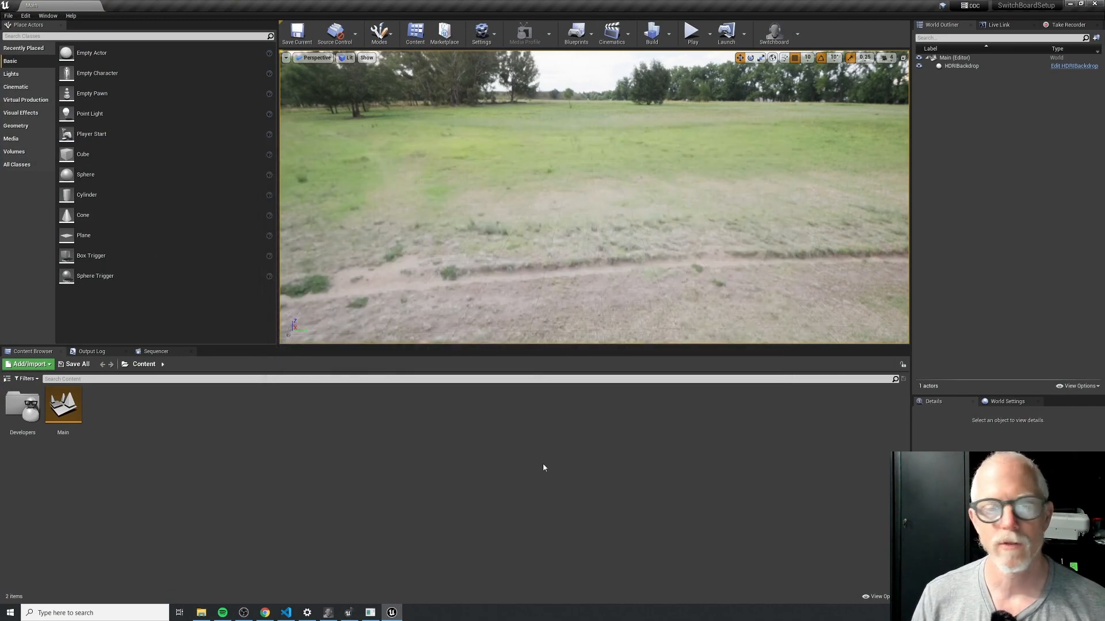
click(332, 613)
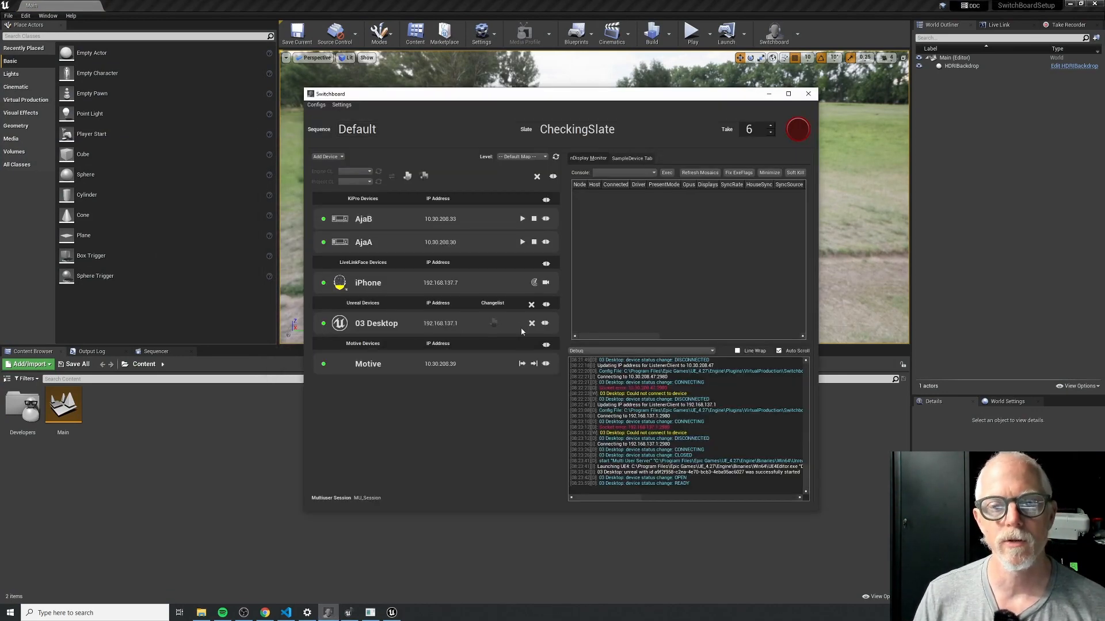
Widen the World Outliner side of the Unreal editor layout and show the Take Recorder there
click(1062, 24)
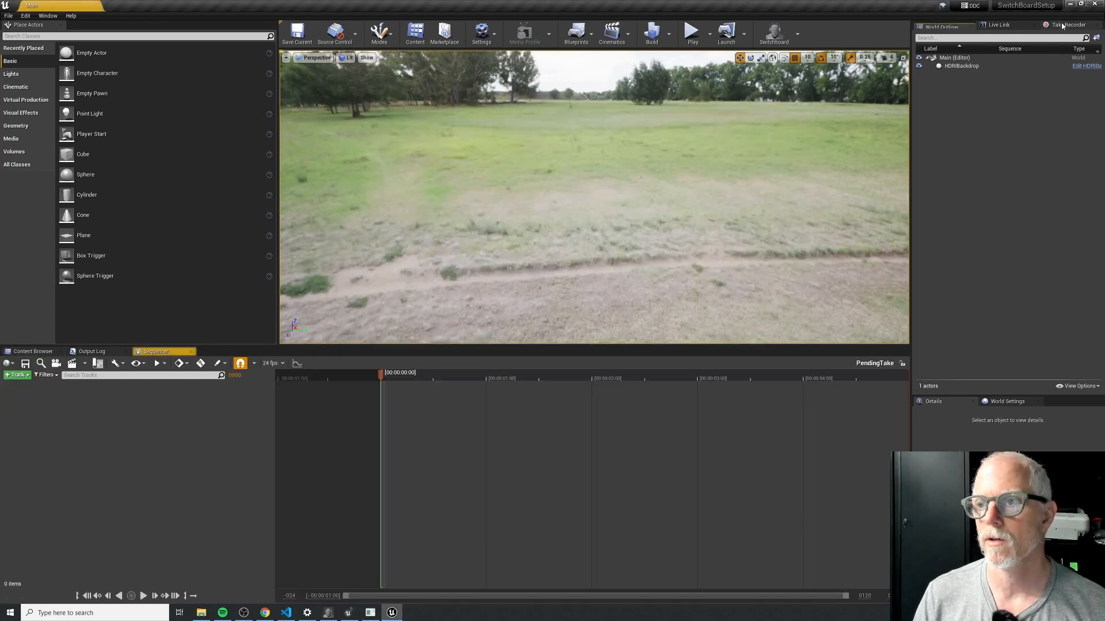
drag(910, 54, 743, 53)
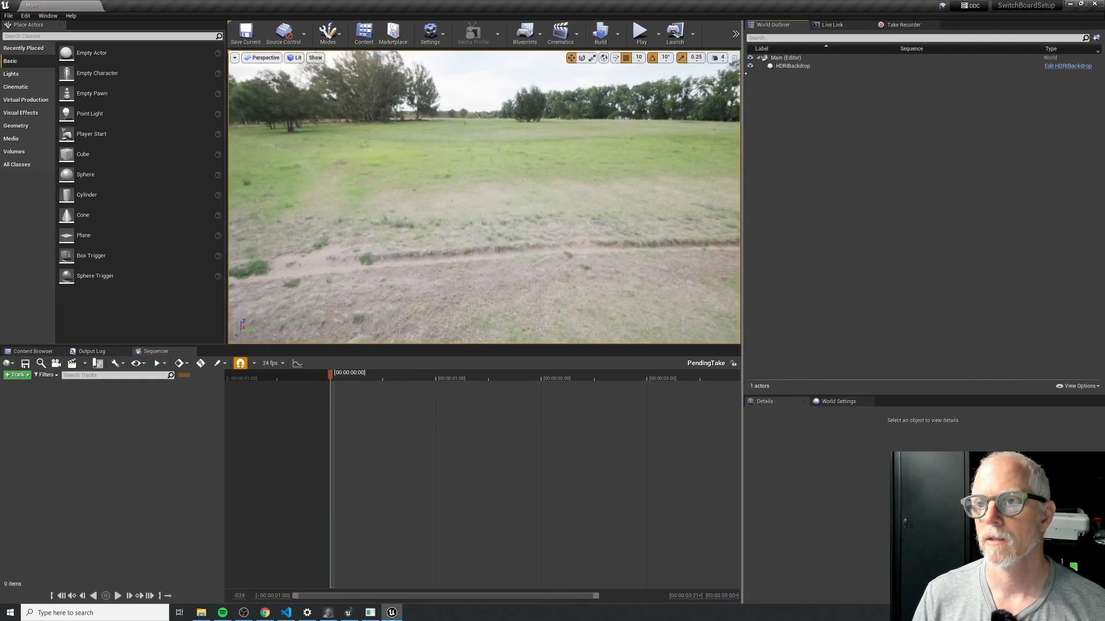
click(902, 24)
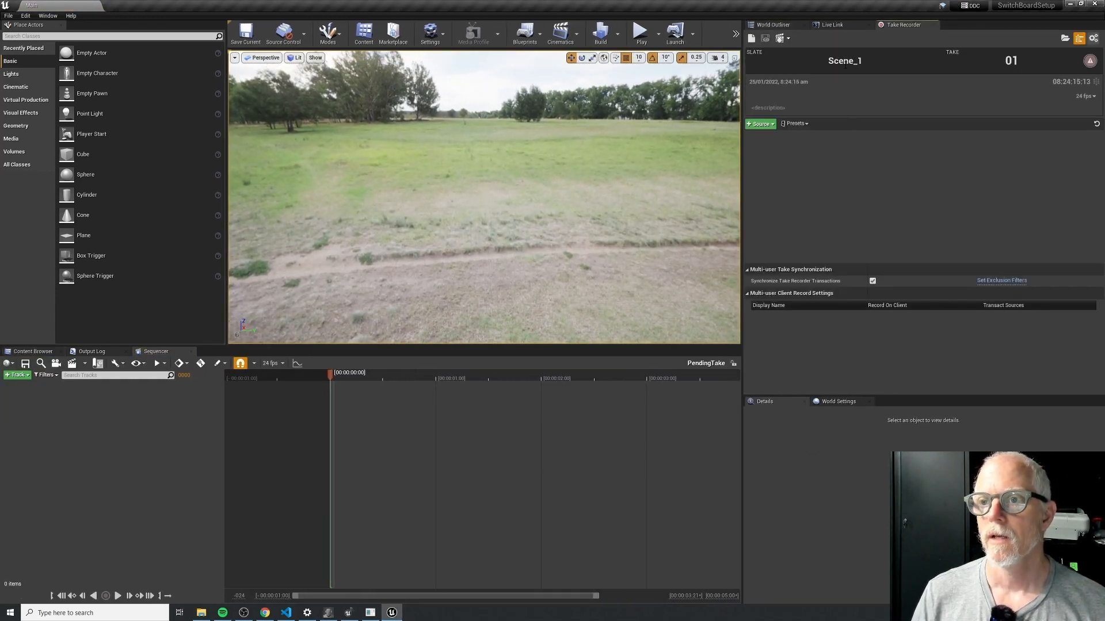
Re-enter the slate name CheckingSlate in Switchboard to send it to Unreal's Take Recorder
click(328, 613)
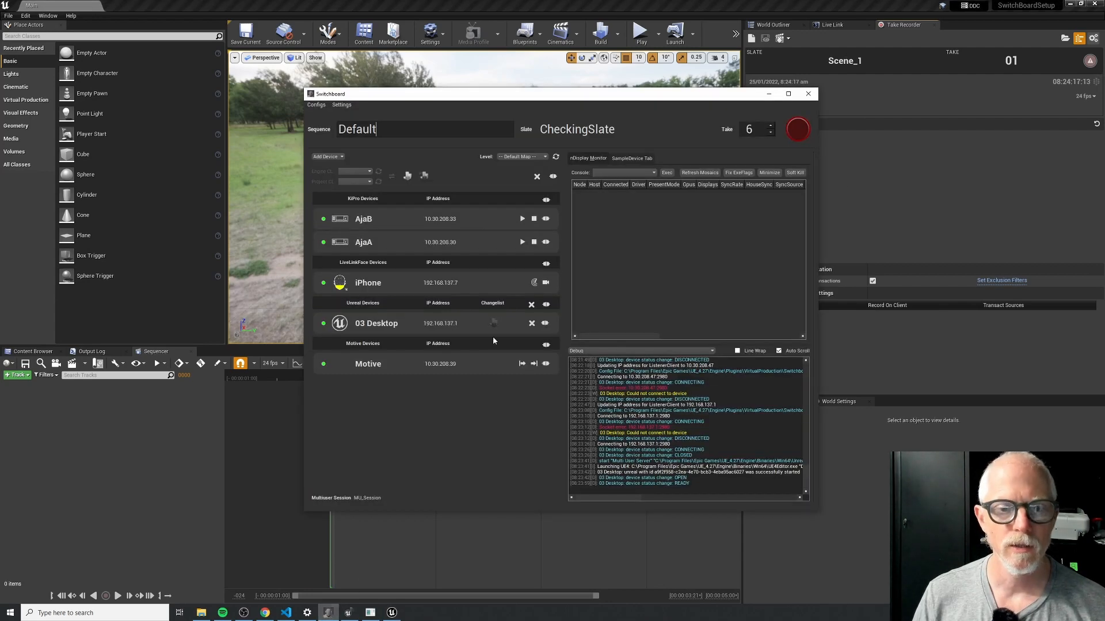
click(587, 129)
mouse_move(629, 128)
mouse_down()
mouse_move(565, 131)
mouse_move(621, 131)
mouse_up()
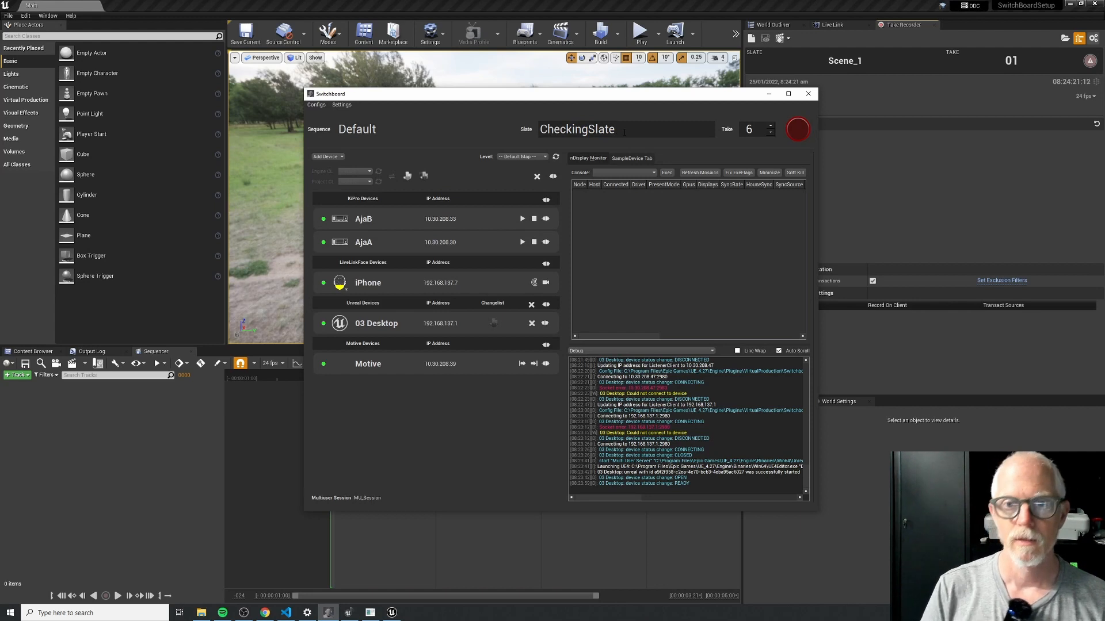
key(BackSpace)
key(BackSpace)
key(BackSpace)
text(ate)
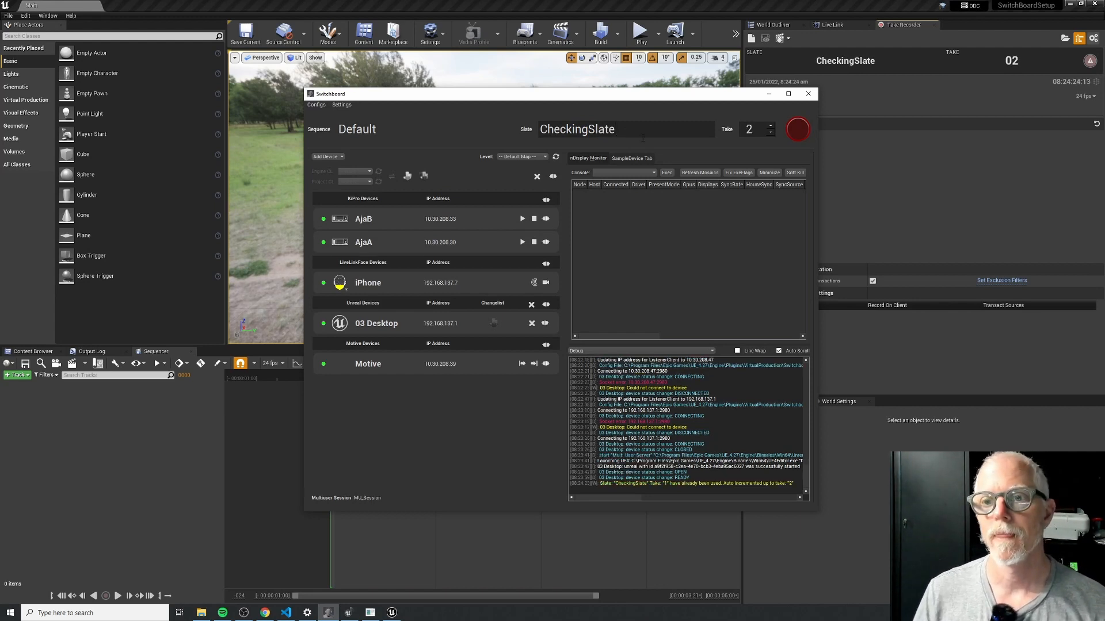
Raise the take number in Switchboard to 7
click(772, 126)
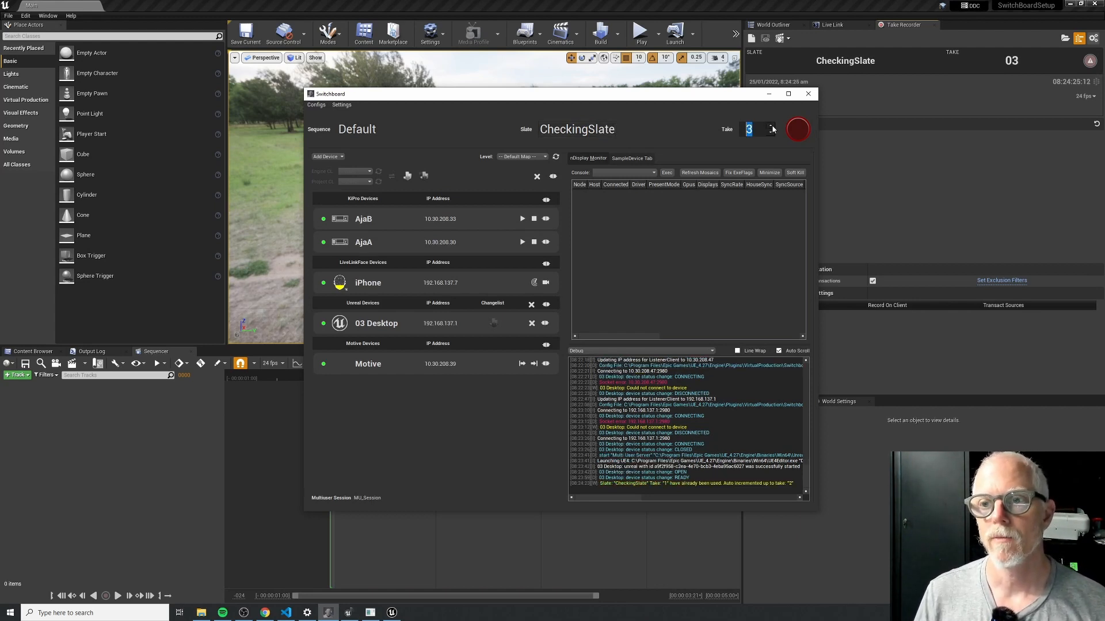
click(771, 126)
click(772, 126)
click(772, 126)
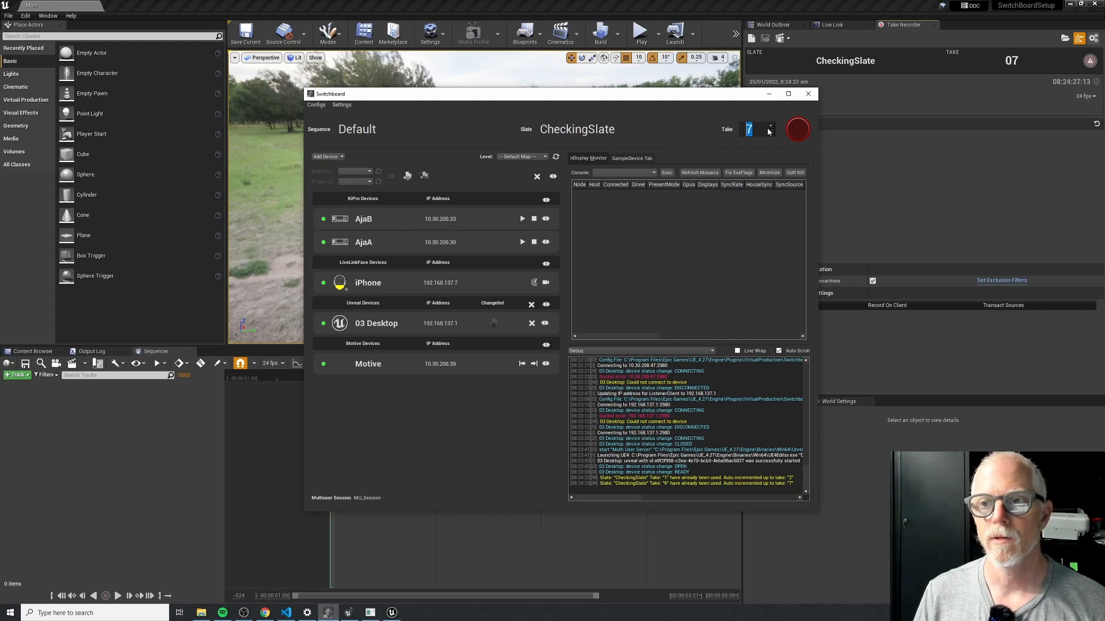
Raise the take number to 8 in Switchboard, then start and stop a test recording on all devices
click(770, 126)
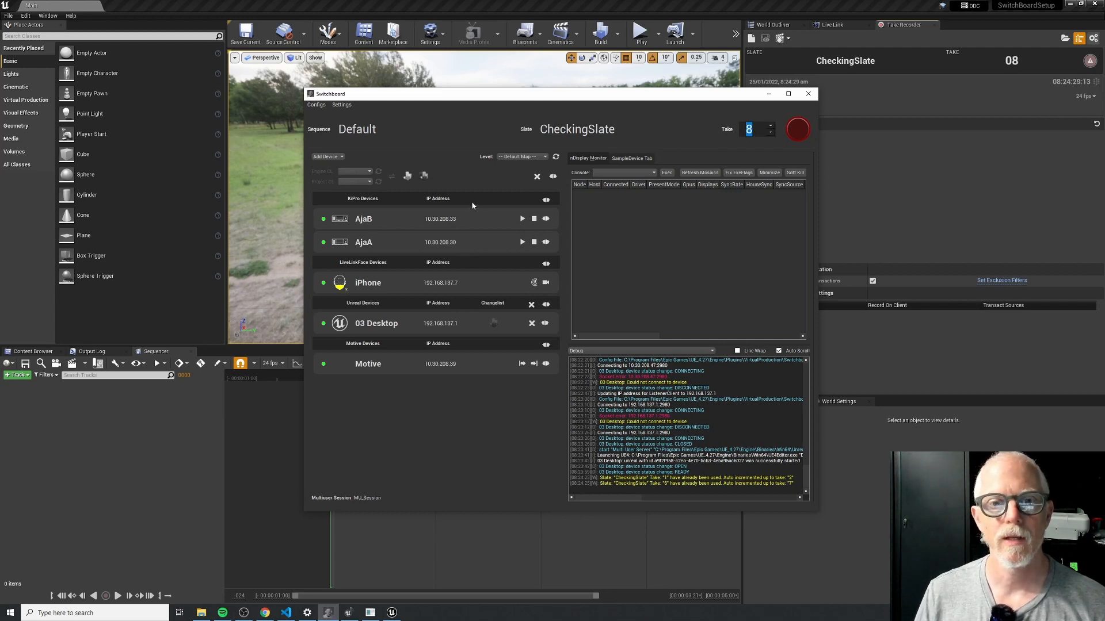
click(797, 129)
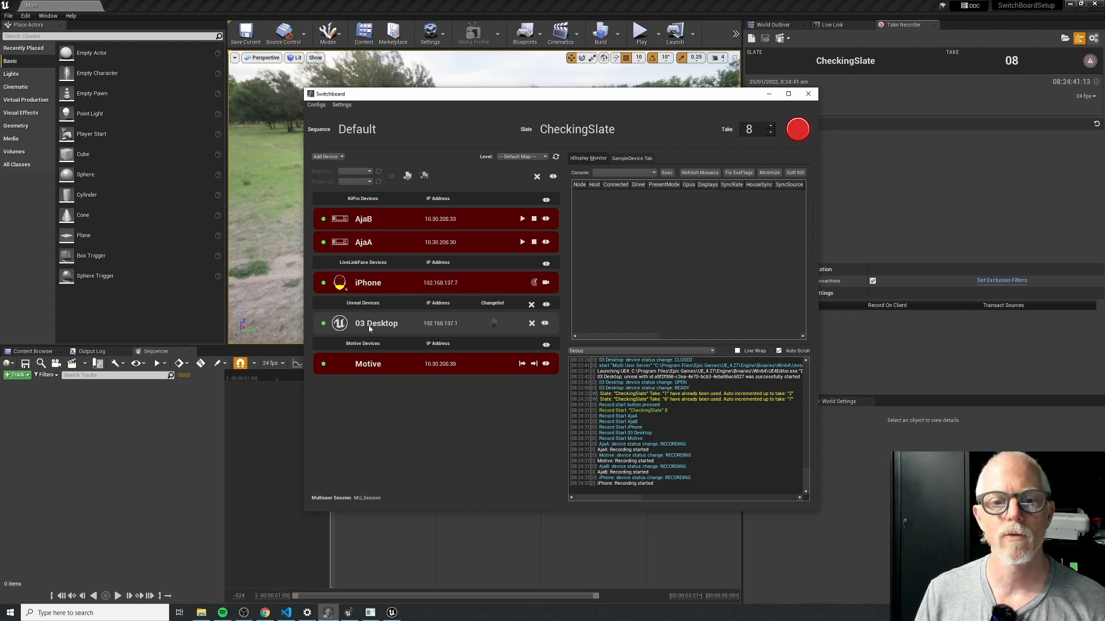
click(796, 128)
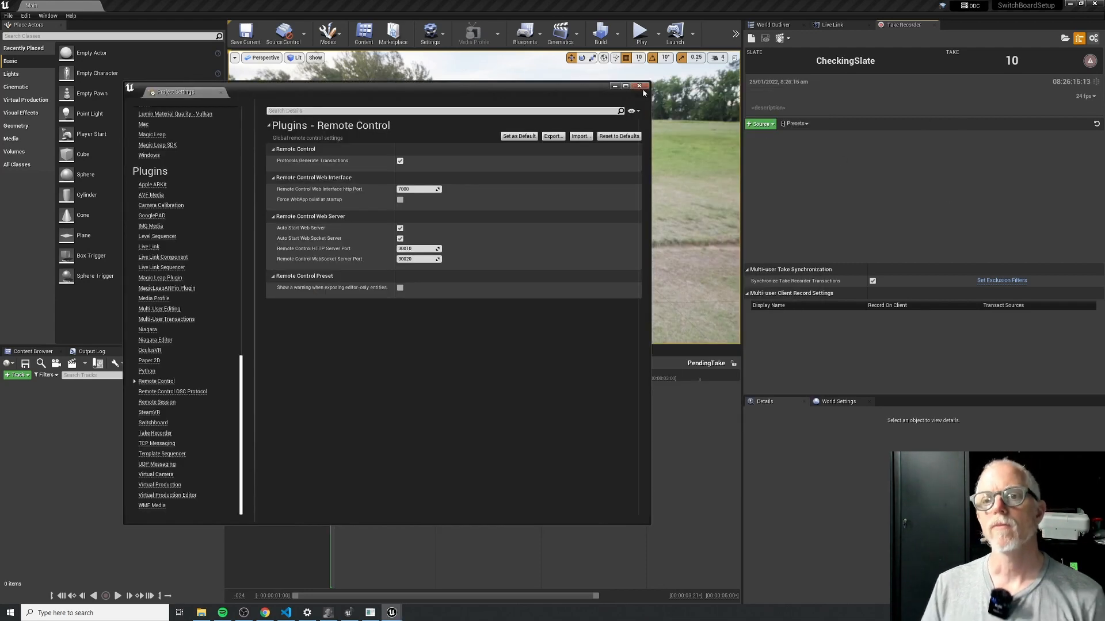
Minimize the project settings, check the Live Link sources, and add the iPhone Live Link subject as a Take Recorder source
click(616, 87)
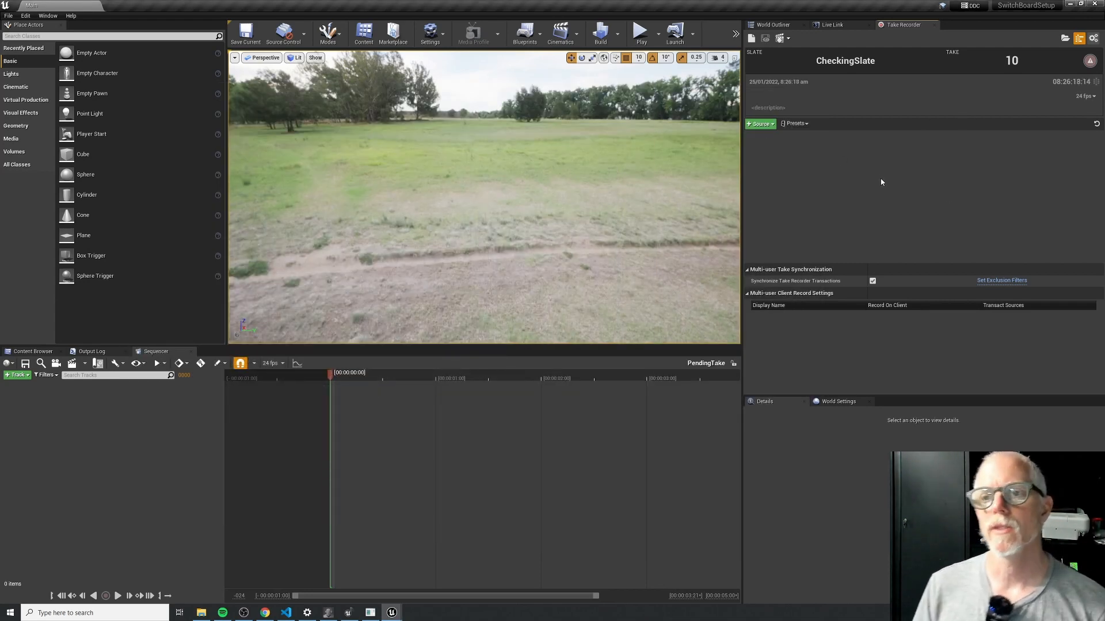
click(832, 25)
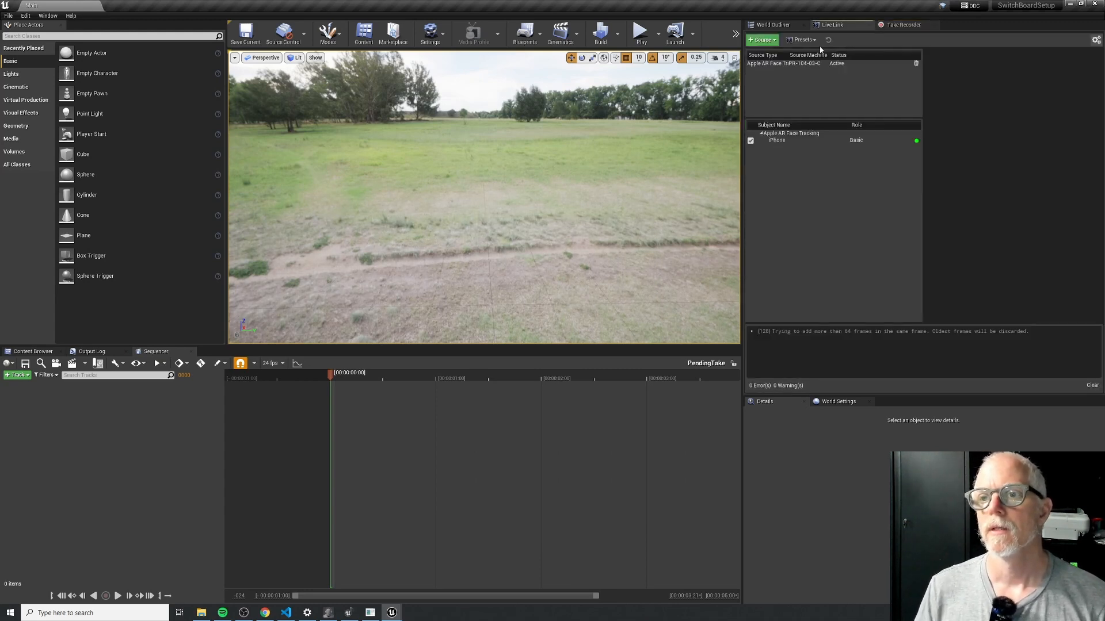
click(897, 25)
click(760, 124)
mouse_move(774, 144)
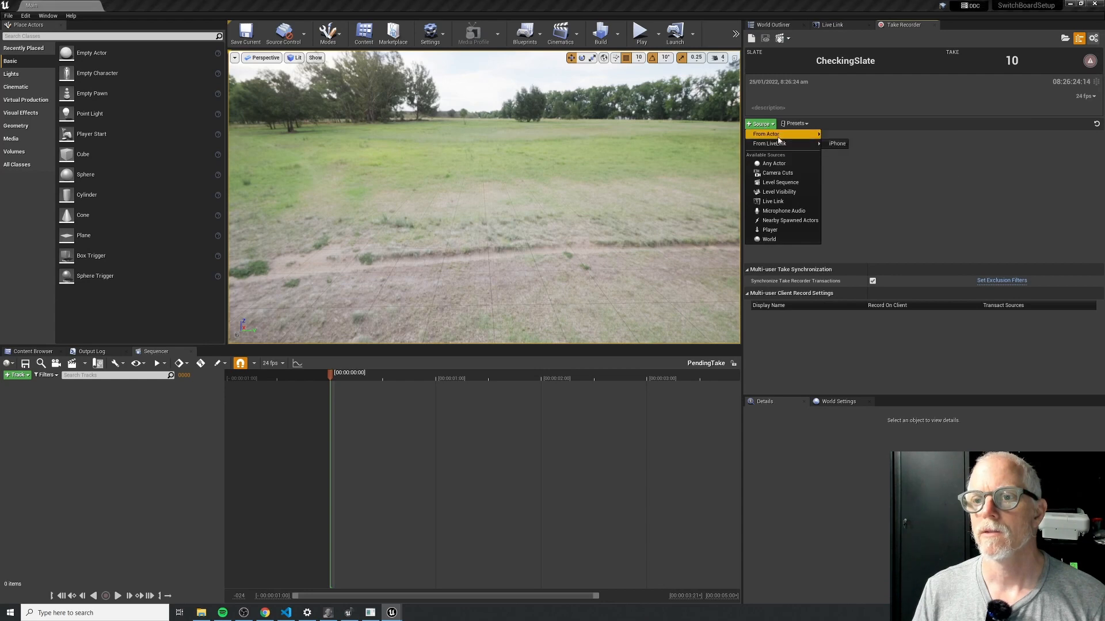
click(837, 143)
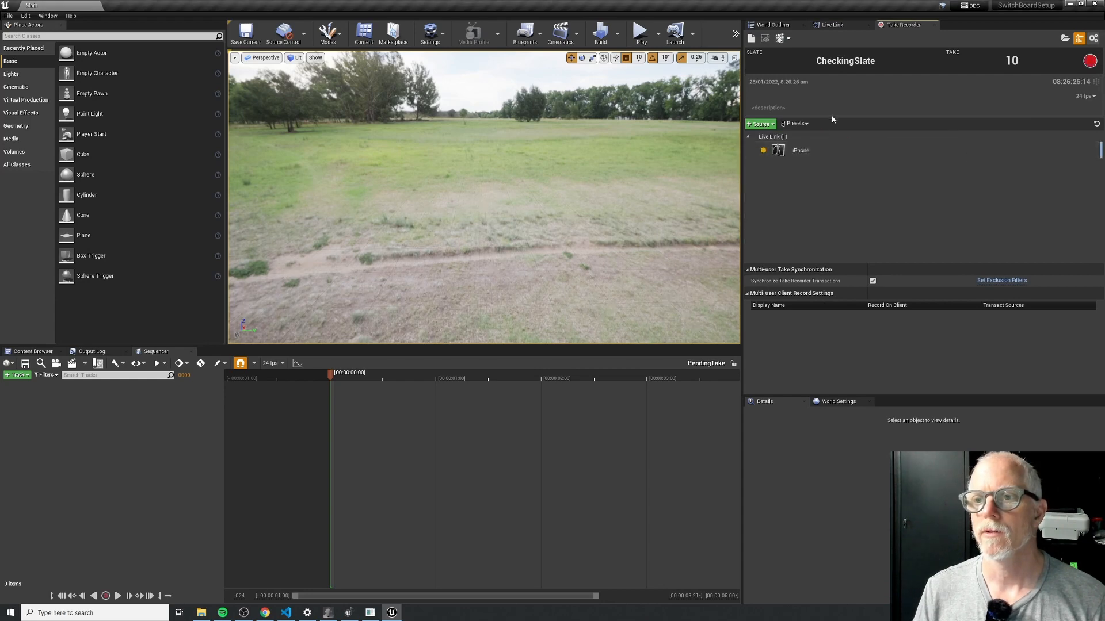
Switch to Switchboard, reposition its window over the Unreal editor, and raise the take number to 11
click(339, 616)
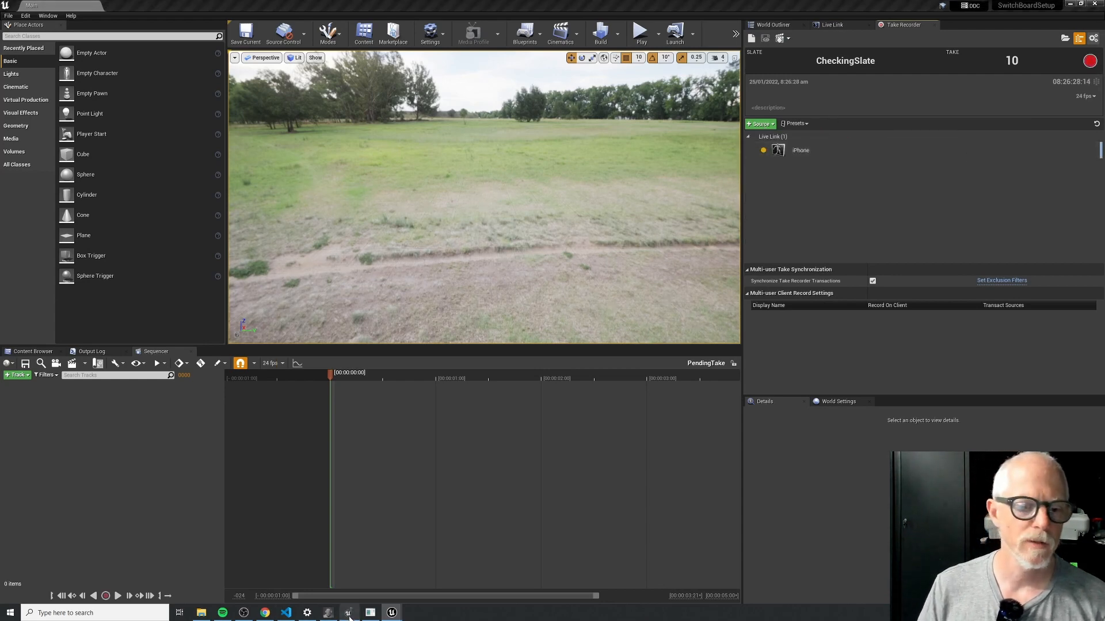
click(336, 615)
click(337, 613)
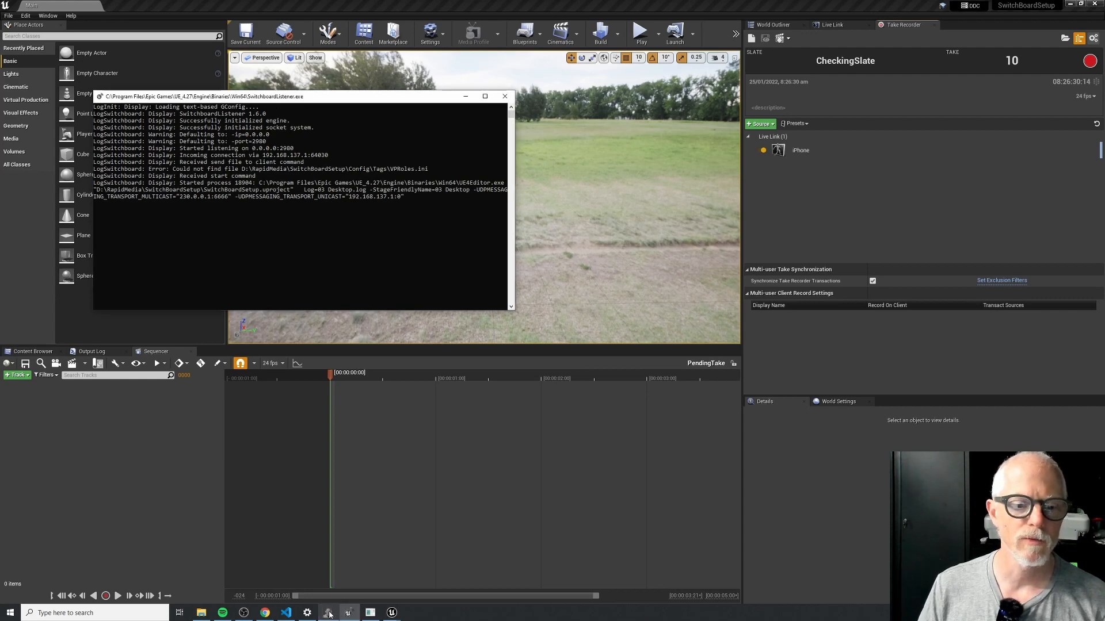
click(337, 614)
drag(1104, 104, 512, 78)
click(700, 108)
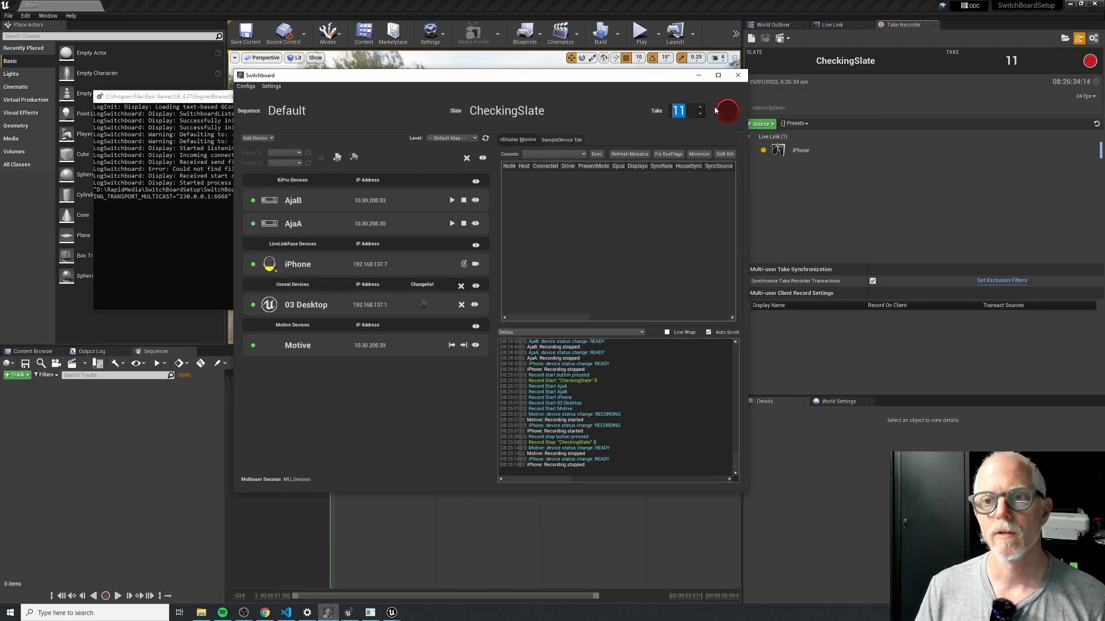
Record and stop CheckingSlate take 11 from Switchboard, then show the Take Recorder in the Unreal editor
click(727, 110)
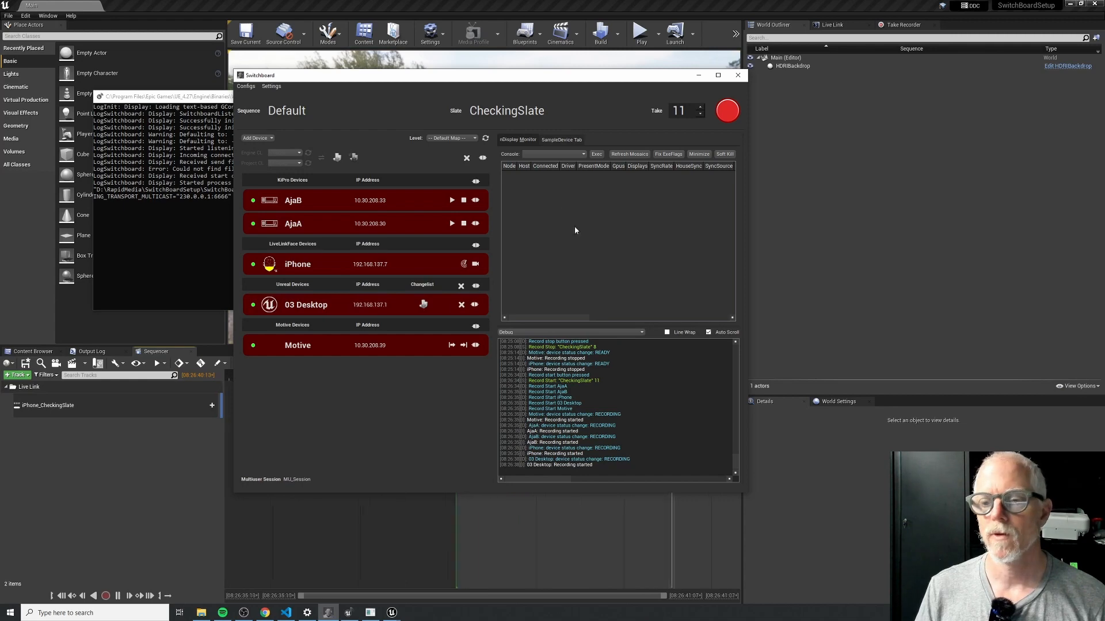
click(727, 118)
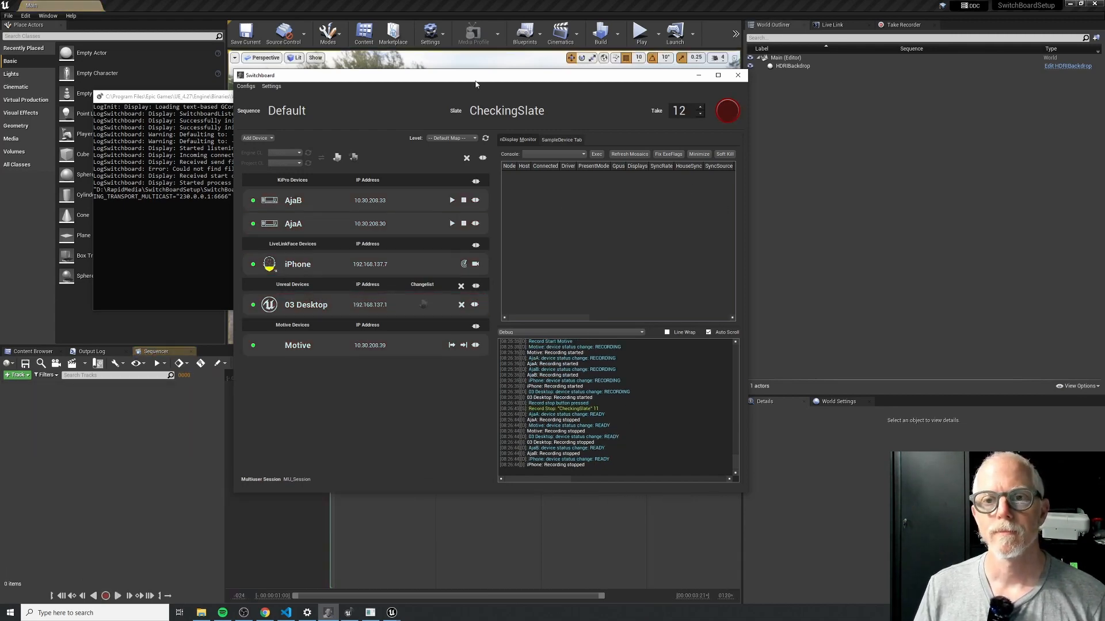
drag(489, 79, 453, 125)
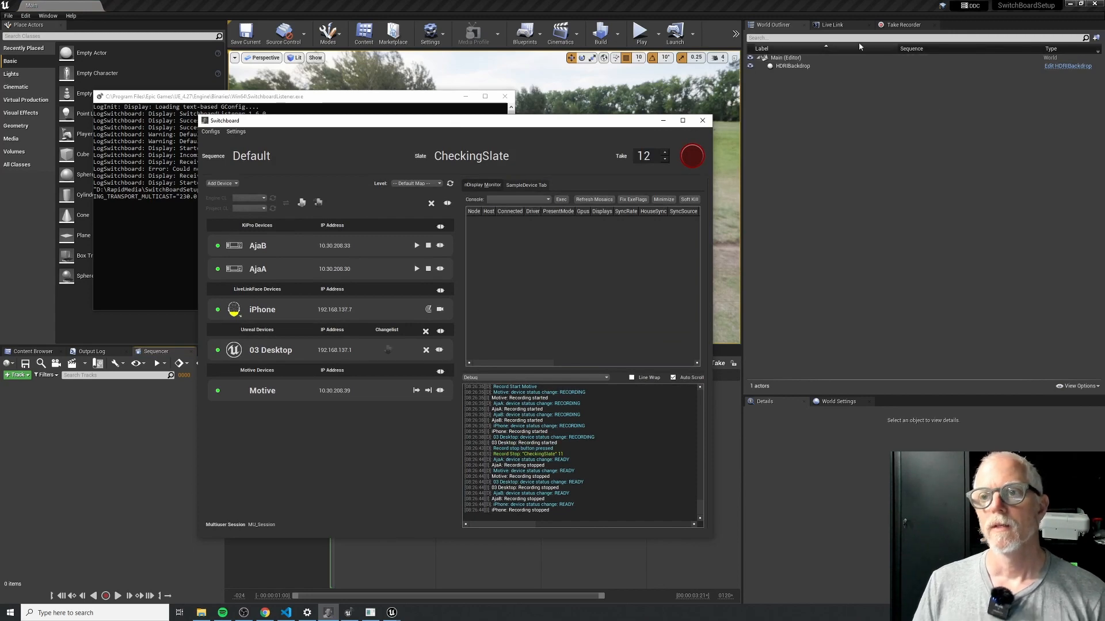
click(895, 26)
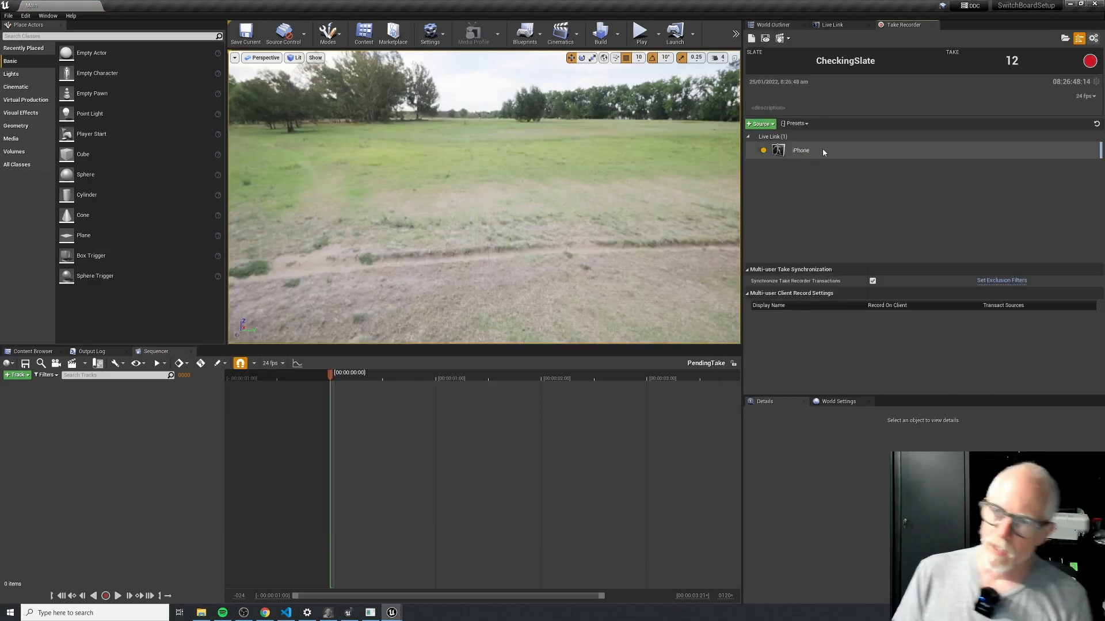